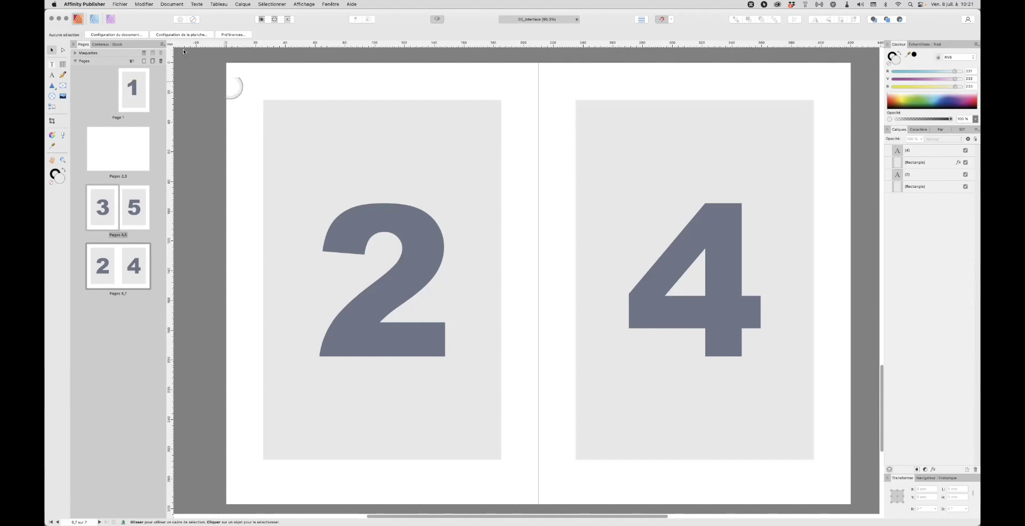
- Open importer_indesign.idml from the importer_indesign folder inside 01_imports
{"action": "left_click", "coordinate": [119, 4]}
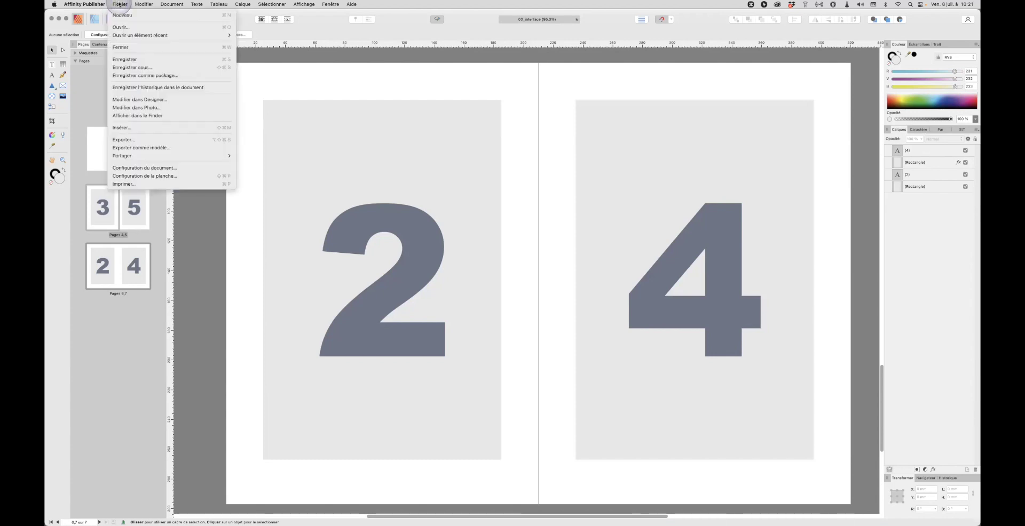
{"action": "left_click", "coordinate": [133, 27]}
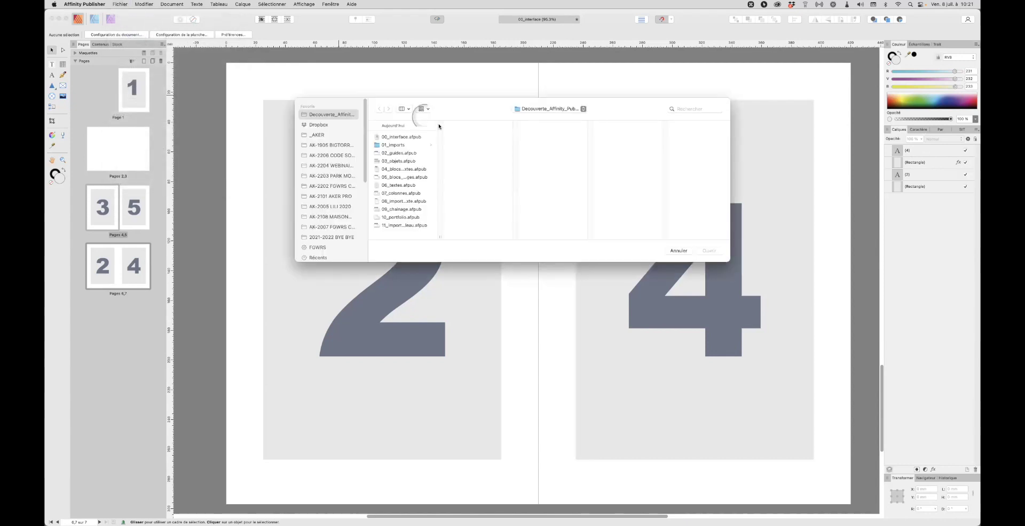
{"action": "left_click", "coordinate": [403, 144]}
{"action": "left_click", "coordinate": [467, 138]}
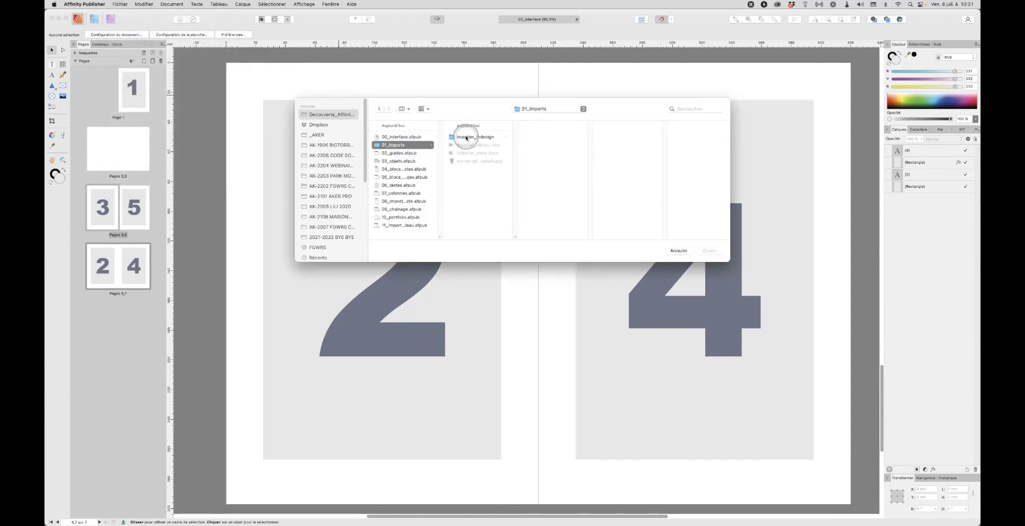
{"action": "left_click", "coordinate": [574, 145]}
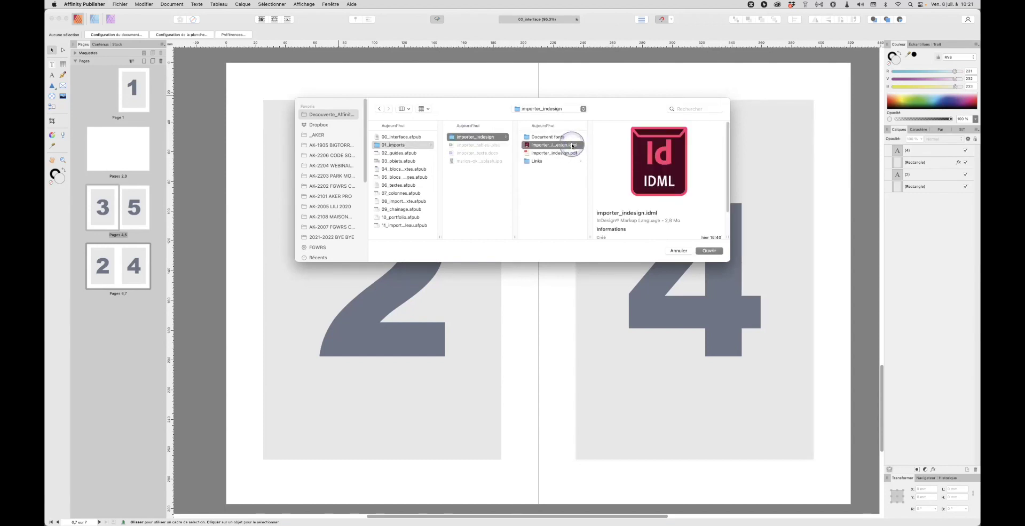
{"action": "left_click", "coordinate": [710, 251]}
{"action": "left_click", "coordinate": [530, 201]}
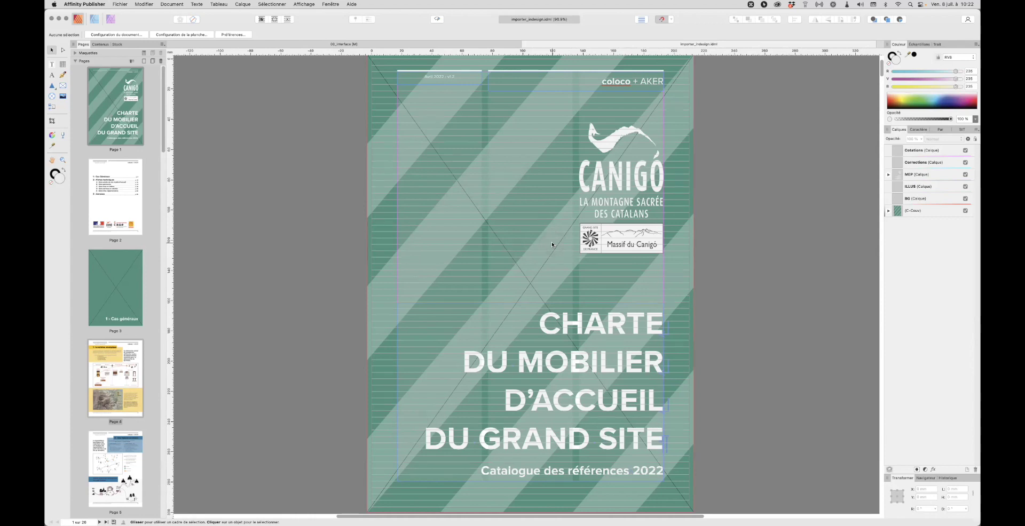
- On page 3, move the Intercalaire master layer above the BG layer
{"action": "left_click", "coordinate": [122, 277]}
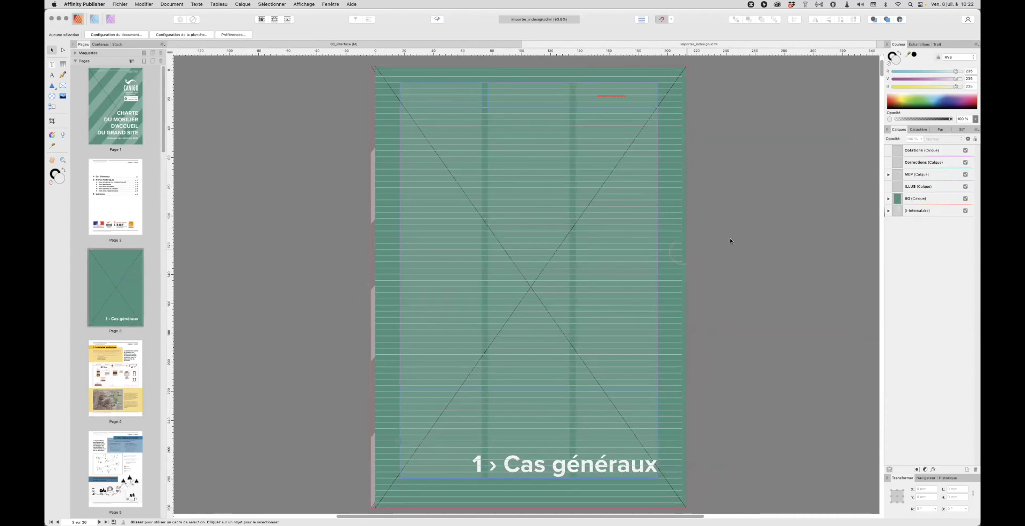
{"action": "left_click", "coordinate": [924, 211]}
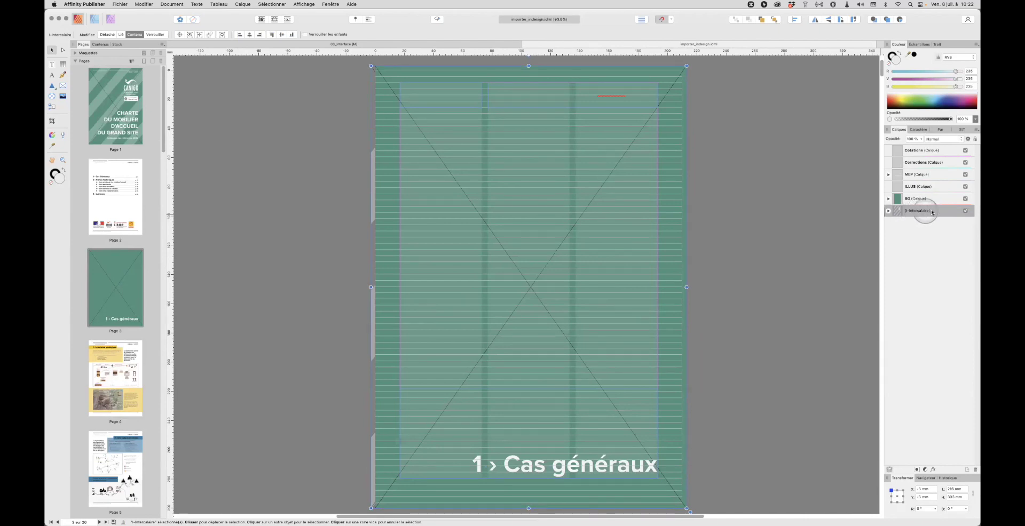
{"action": "left_click", "coordinate": [939, 212]}
{"action": "mouse_move", "coordinate": [939, 212]}
{"action": "left_mouse_down"}
{"action": "mouse_move", "coordinate": [929, 193]}
{"action": "mouse_move", "coordinate": [910, 206]}
{"action": "mouse_move", "coordinate": [901, 197]}
{"action": "left_mouse_up"}
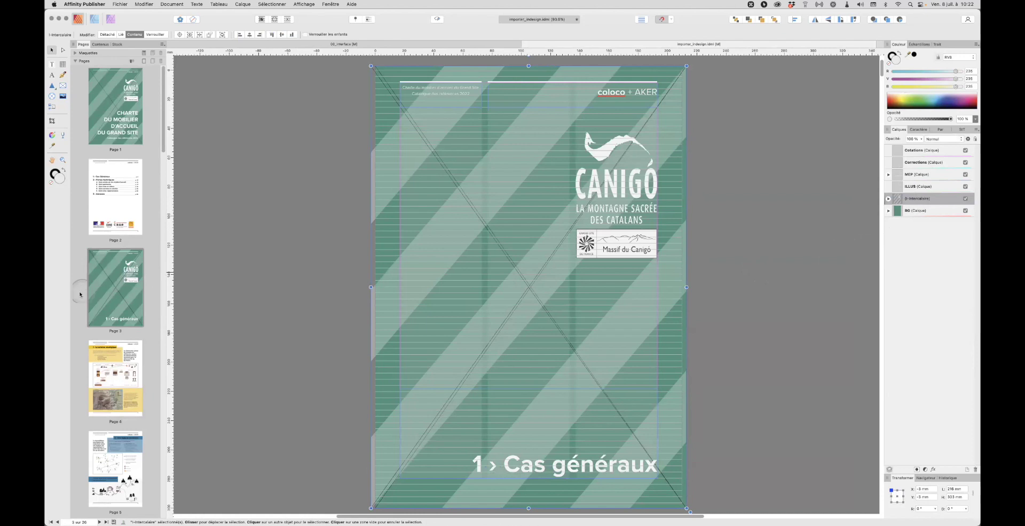
- Display page 4 and expand its MEP and P-Page layers to examine their contents
{"action": "scroll", "coordinate": [114, 280], "scroll_direction": "down", "scroll_amount": 5}
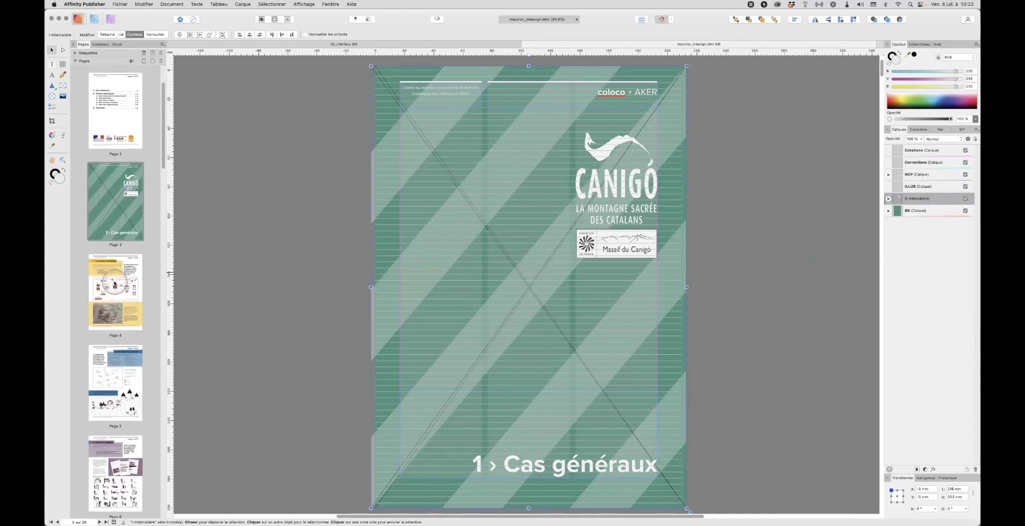
{"action": "left_click_drag", "start_coordinate": [161, 165], "coordinate": [175, 127]}
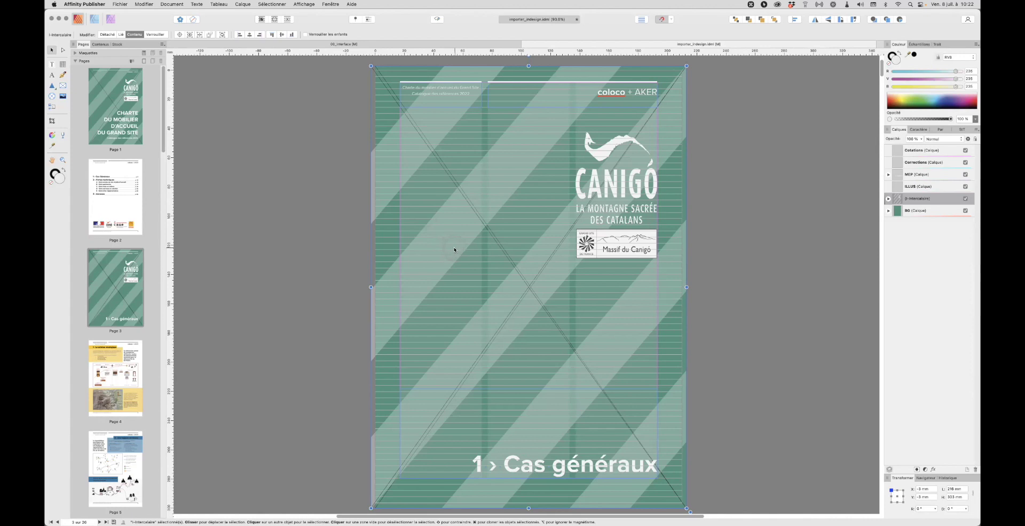
{"action": "left_click", "coordinate": [124, 376]}
{"action": "left_click", "coordinate": [937, 153]}
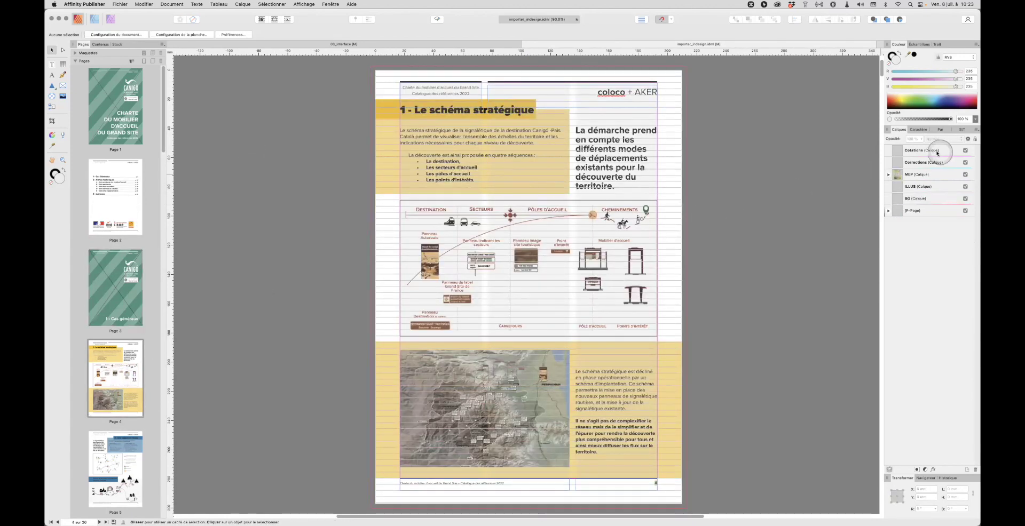
{"action": "left_click", "coordinate": [888, 175]}
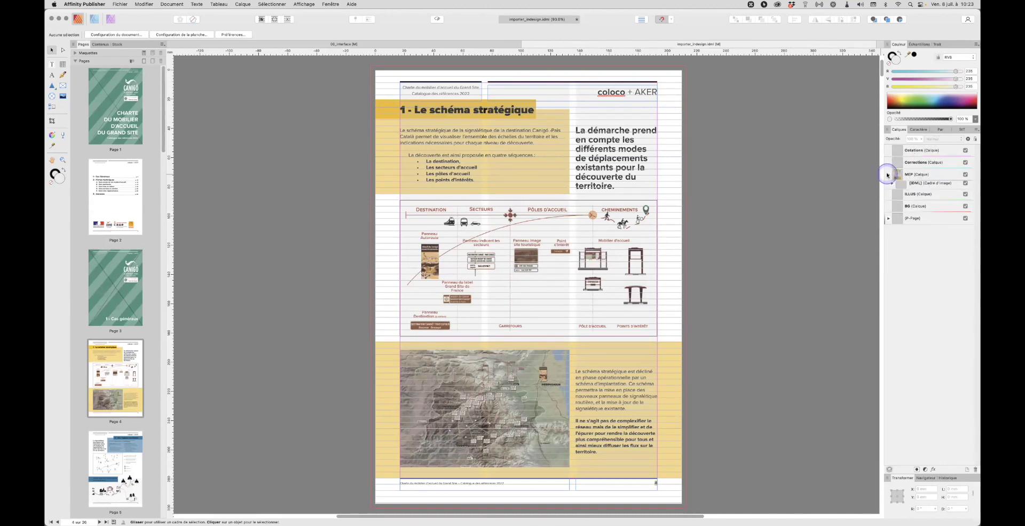
{"action": "left_click", "coordinate": [889, 223]}
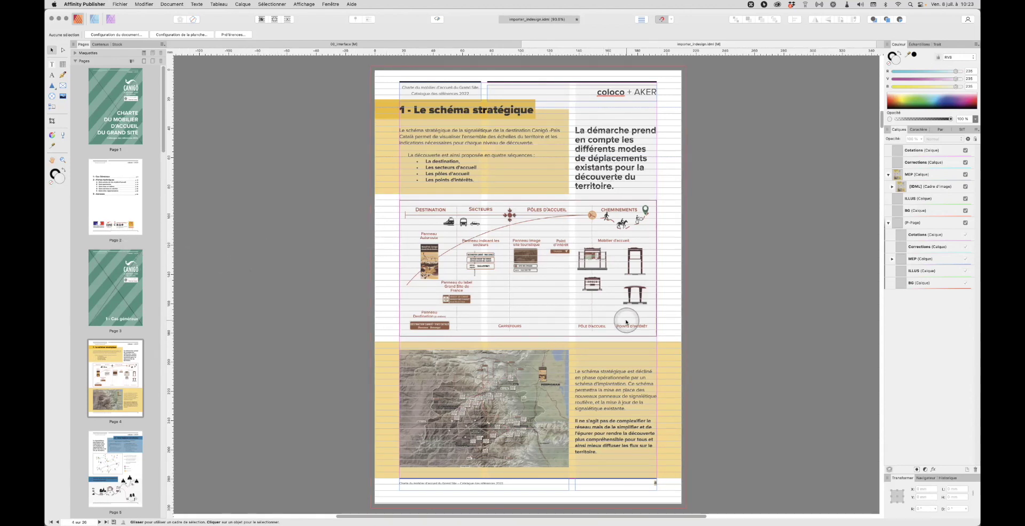
- Browse further through the document's pages and display page 8
{"action": "scroll", "coordinate": [133, 404], "scroll_direction": "down", "scroll_amount": 4}
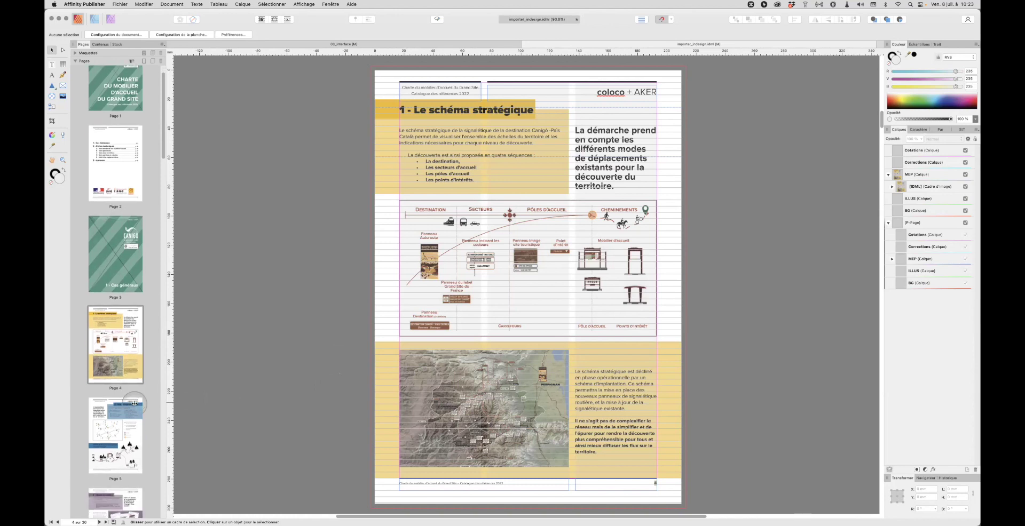
{"action": "scroll", "coordinate": [133, 404], "scroll_direction": "down", "scroll_amount": 1}
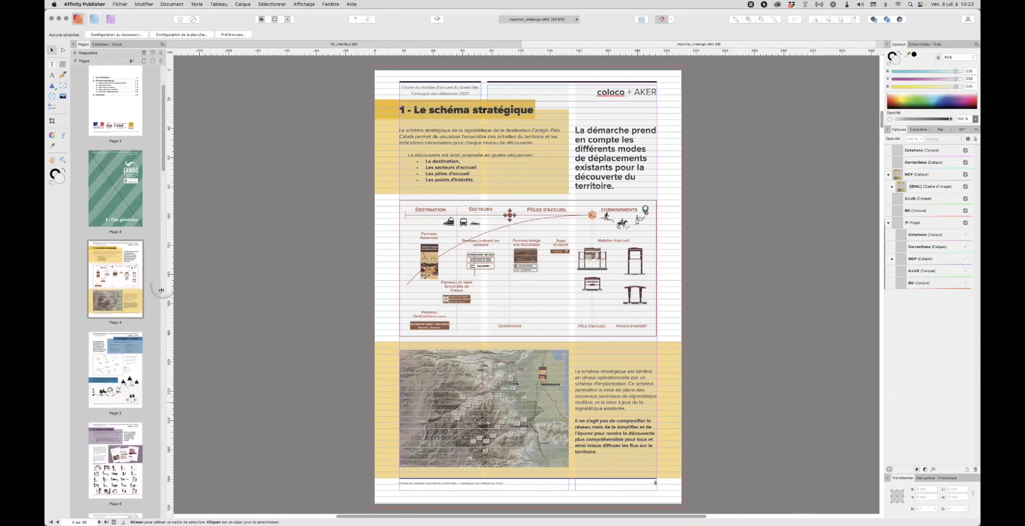
{"action": "left_click_drag", "start_coordinate": [165, 149], "coordinate": [161, 221]}
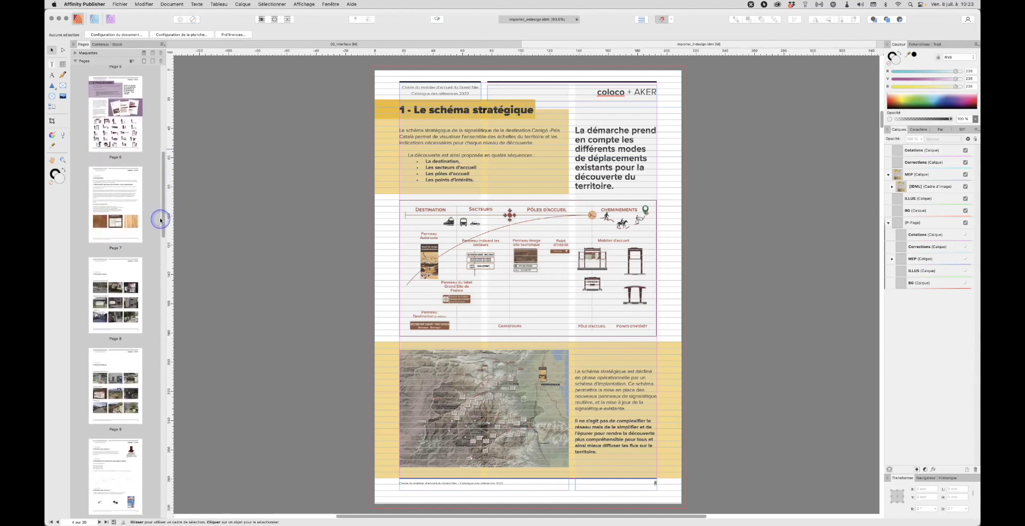
{"action": "left_click", "coordinate": [125, 269]}
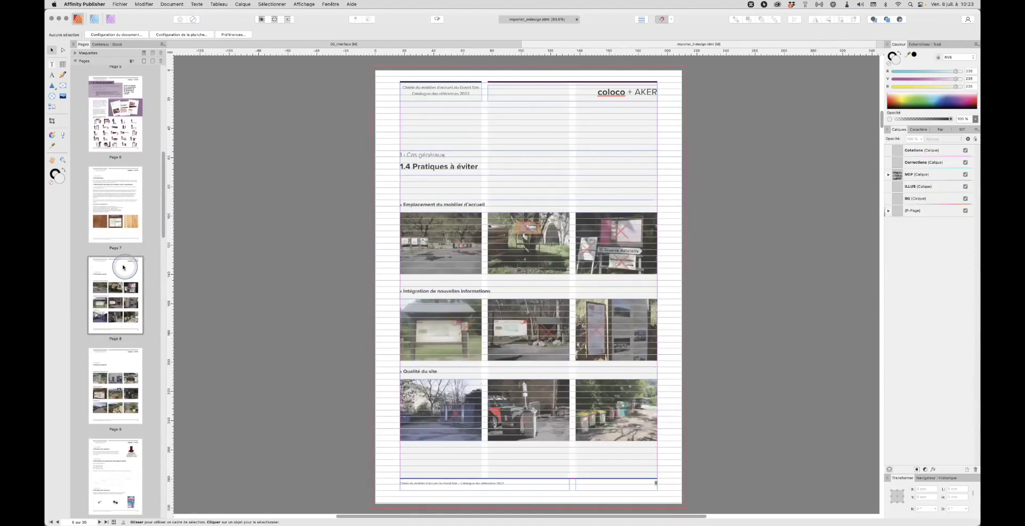
- Reveal the document's master pages and look through all of them, from the cover to the technical sheet
{"action": "left_click", "coordinate": [75, 54]}
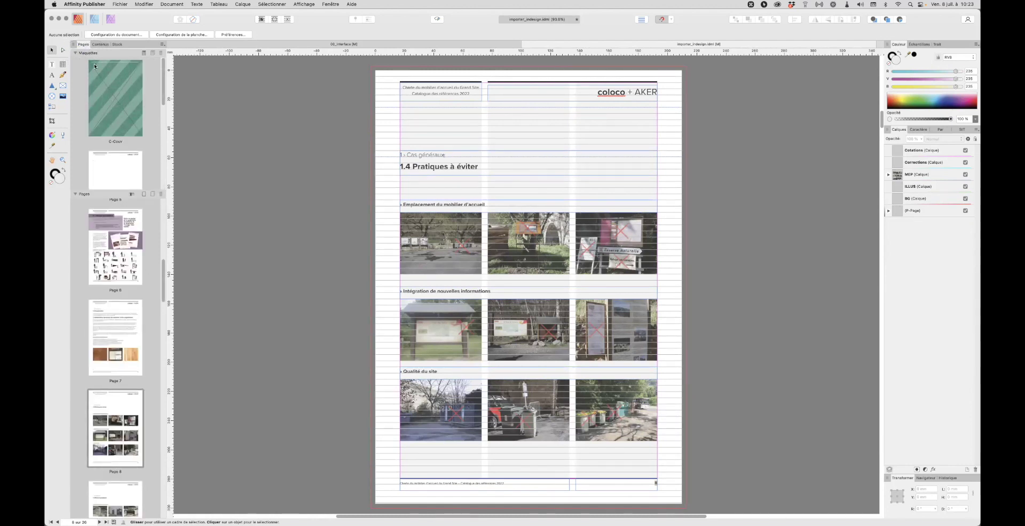
{"action": "left_click", "coordinate": [75, 54]}
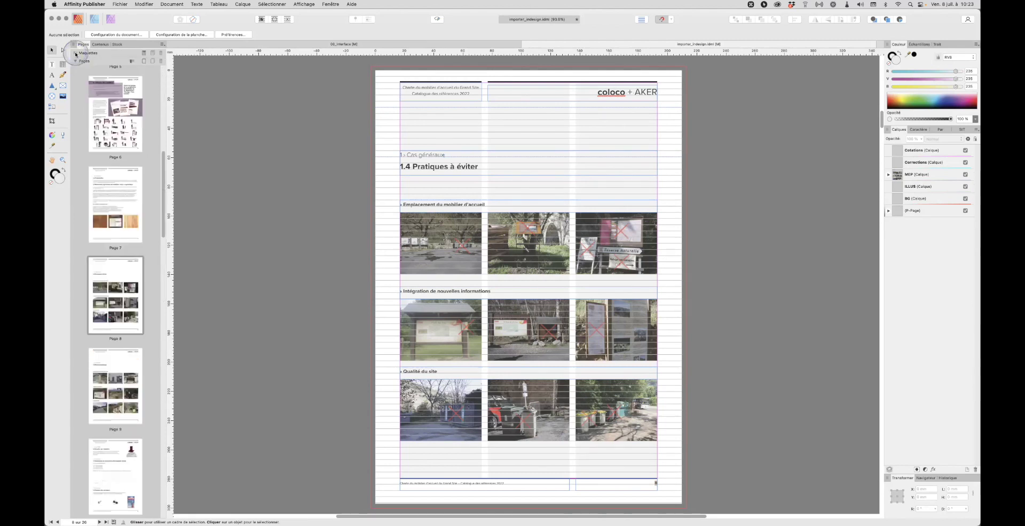
{"action": "left_click", "coordinate": [76, 53]}
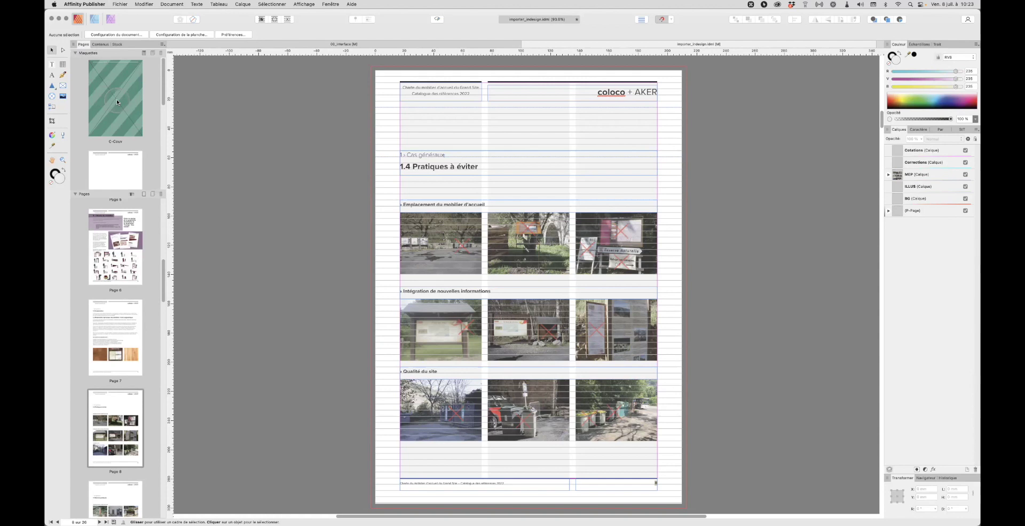
{"action": "scroll", "coordinate": [116, 100], "scroll_direction": "down", "scroll_amount": 3}
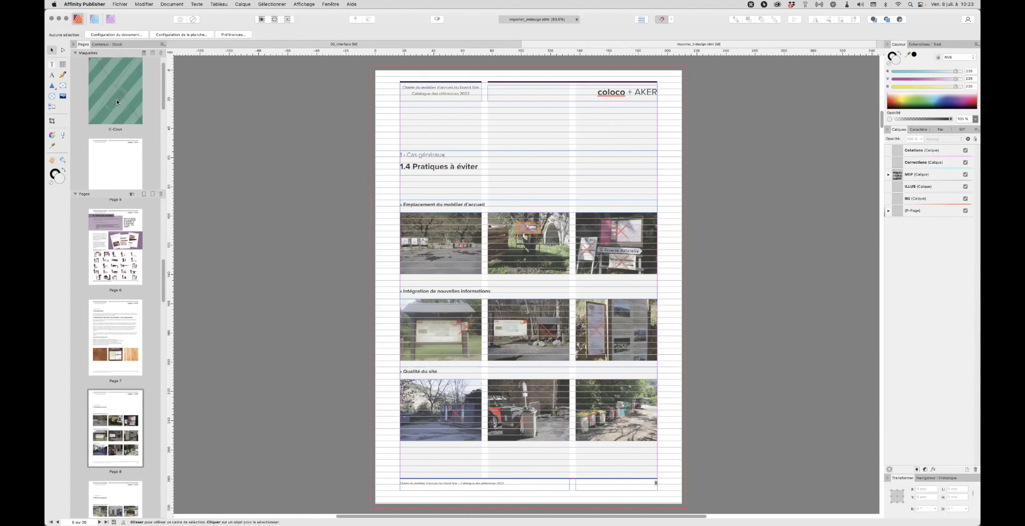
{"action": "scroll", "coordinate": [116, 99], "scroll_direction": "down", "scroll_amount": 5}
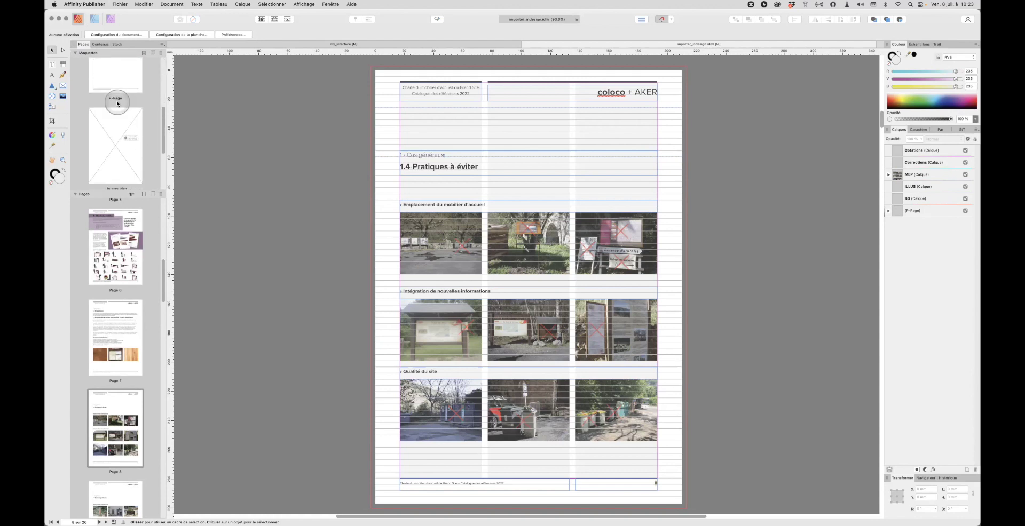
{"action": "scroll", "coordinate": [117, 104], "scroll_direction": "down", "scroll_amount": 5}
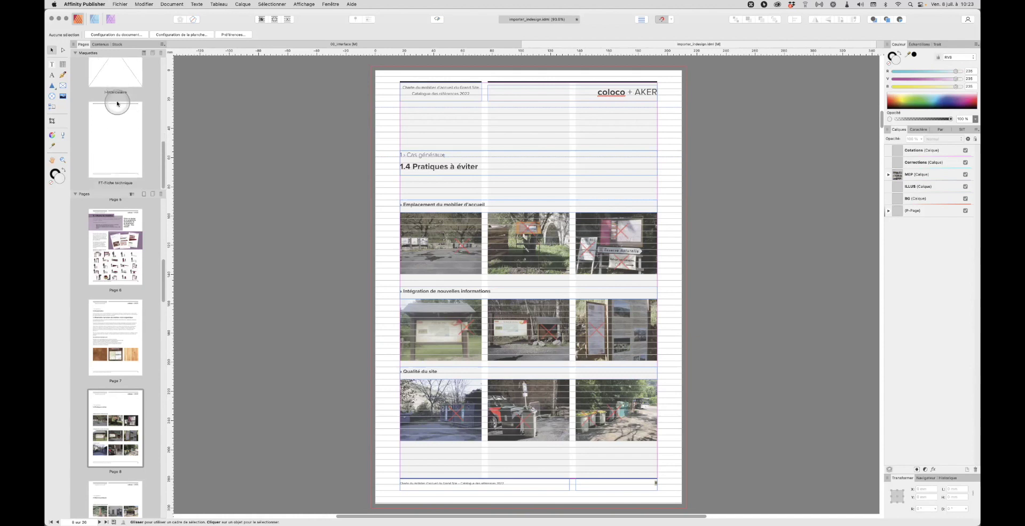
{"action": "scroll", "coordinate": [117, 106], "scroll_direction": "up", "scroll_amount": 5}
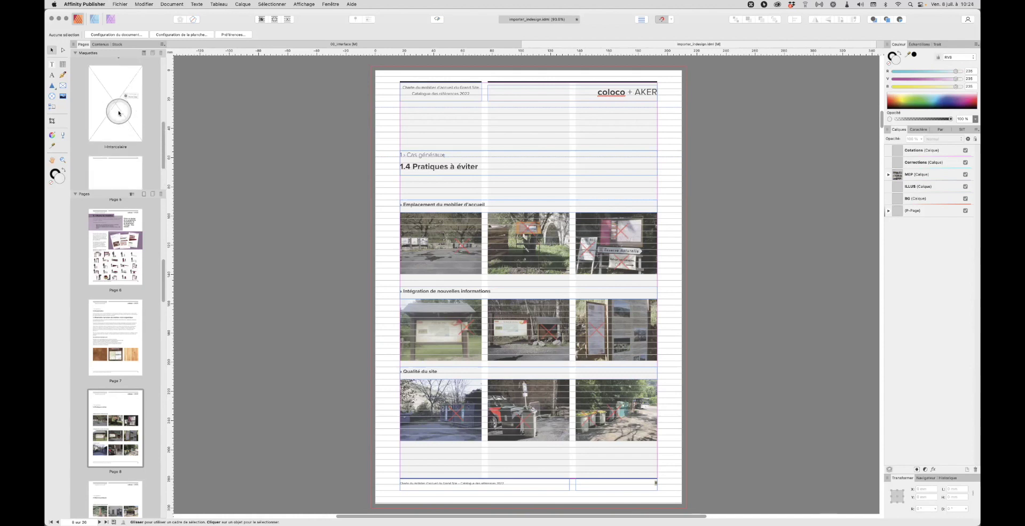
{"action": "scroll", "coordinate": [119, 112], "scroll_direction": "up", "scroll_amount": 5}
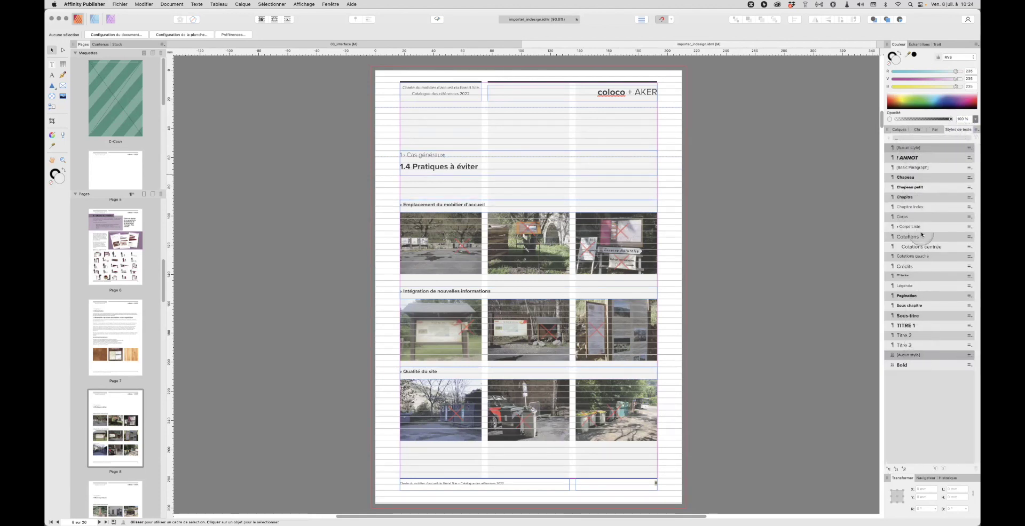
- Look at the paragraph settings and the list of imported text styles
{"action": "left_click", "coordinate": [934, 130]}
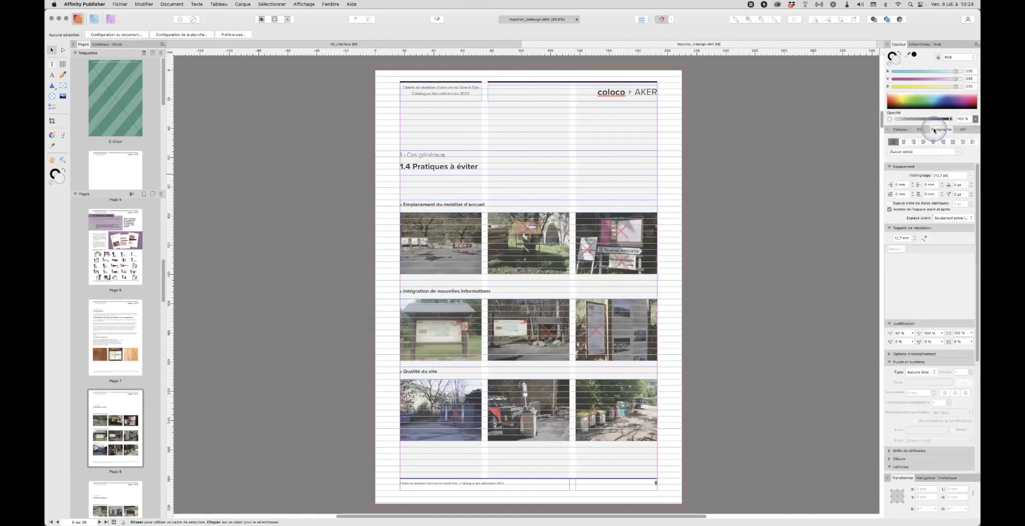
{"action": "left_click", "coordinate": [963, 129]}
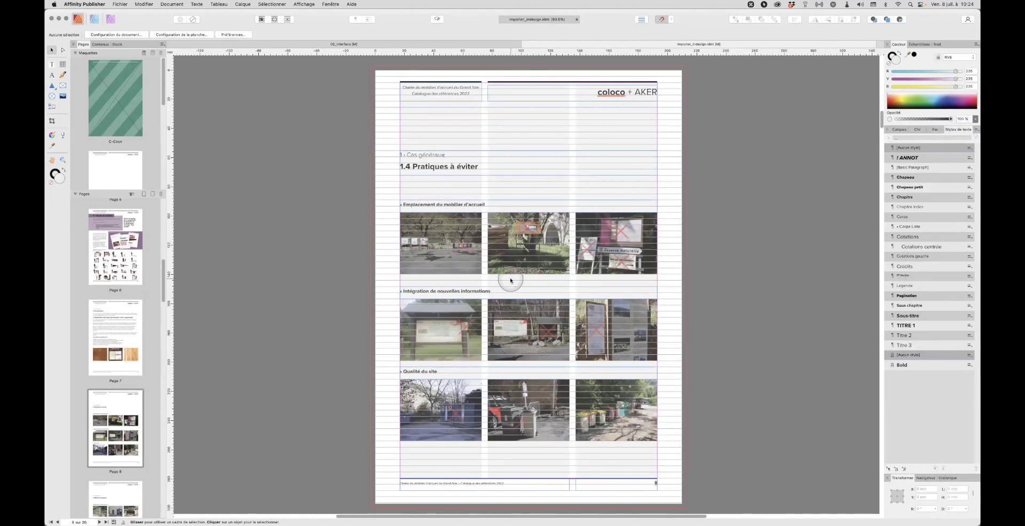
- On page 7, toggle the main text frame's overflow display and extend the frame's lower edge to just above the three images
{"action": "double_click", "coordinate": [105, 340]}
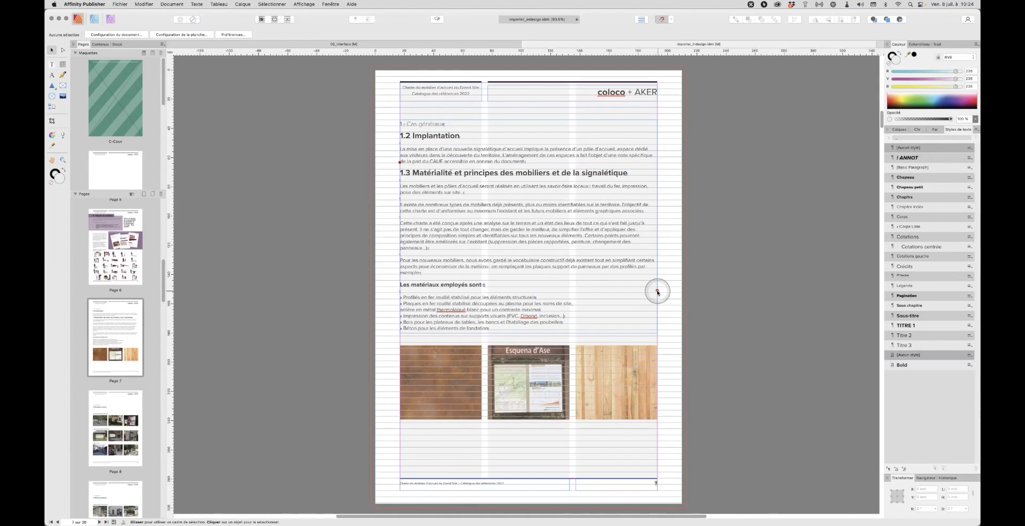
{"action": "left_click", "coordinate": [639, 309]}
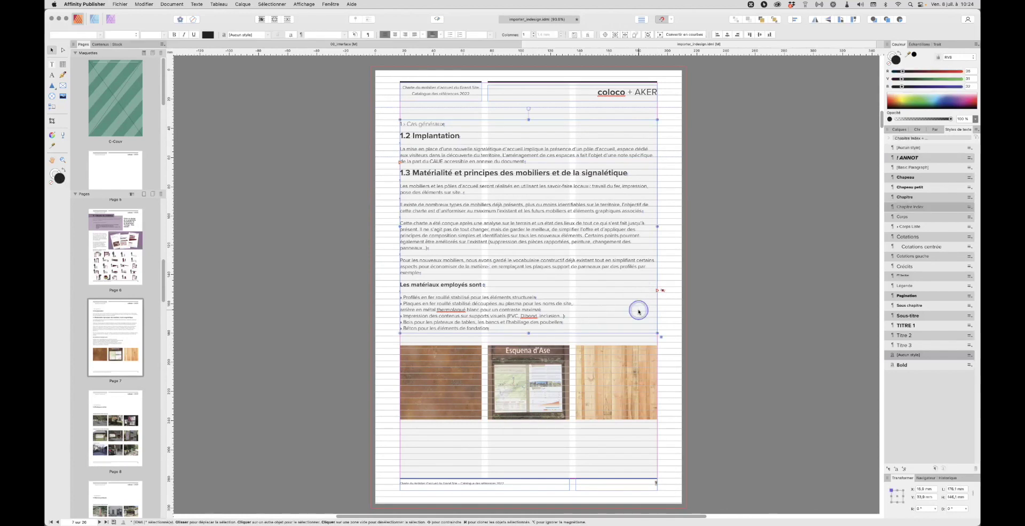
{"action": "left_click", "coordinate": [662, 291]}
{"action": "left_click", "coordinate": [662, 291]}
{"action": "left_click", "coordinate": [662, 291]}
{"action": "left_click", "coordinate": [662, 291]}
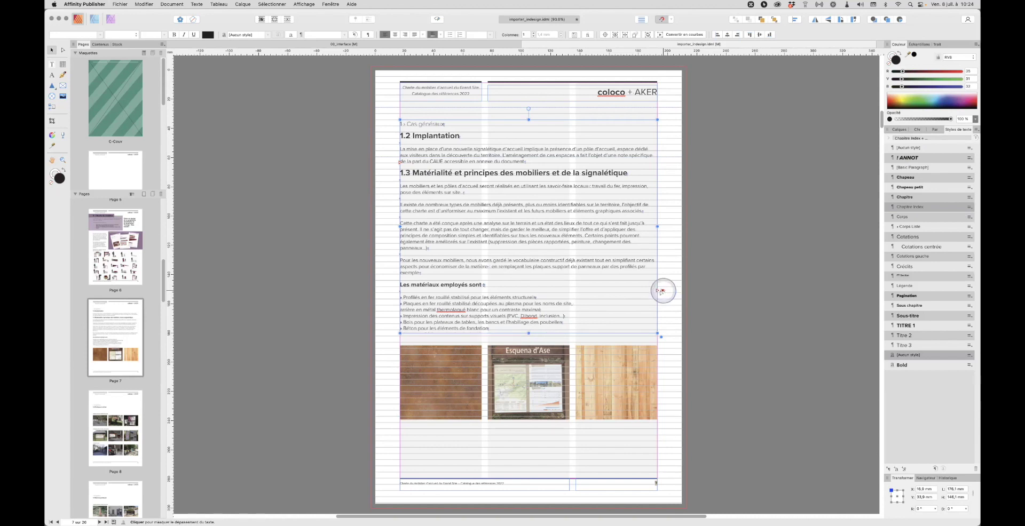
{"action": "left_click_drag", "start_coordinate": [529, 334], "coordinate": [528, 338]}
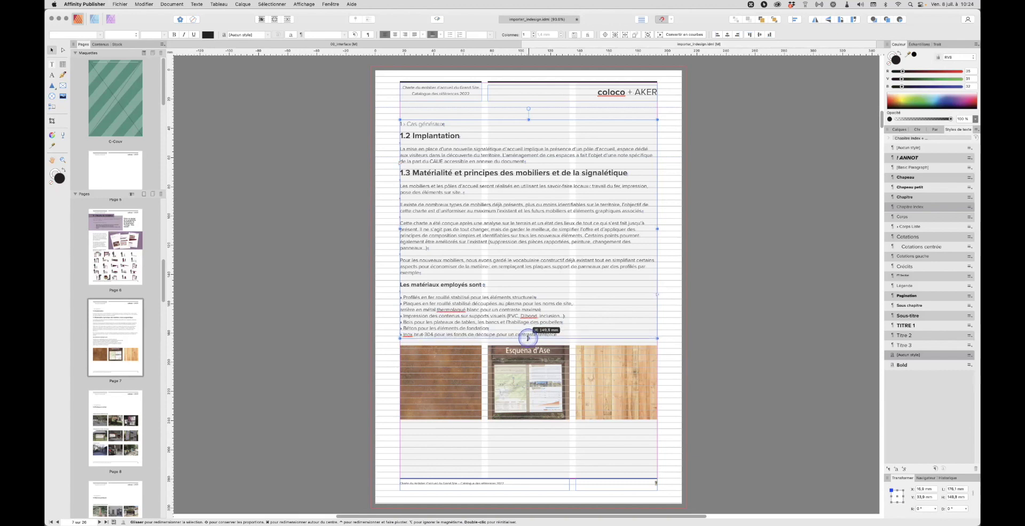
{"action": "left_click", "coordinate": [677, 321]}
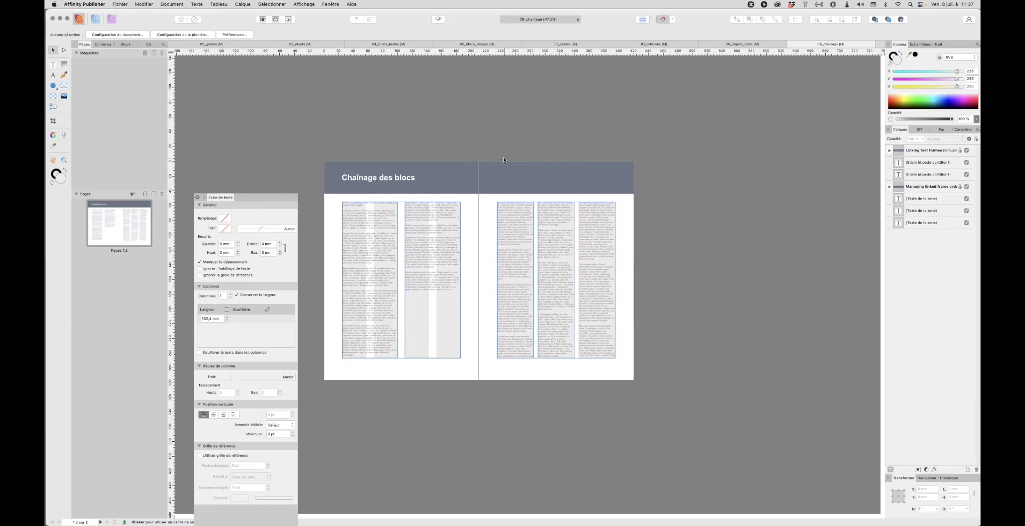
- Open the 10_portfolio.afpub document from the course folder
{"action": "key", "text": "super+o"}
{"action": "left_click", "coordinate": [505, 161]}
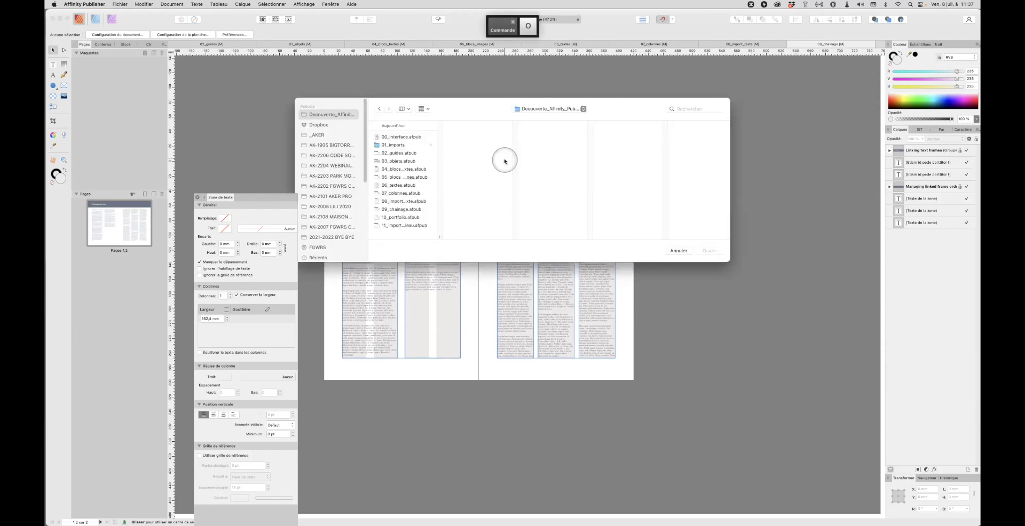
{"action": "left_click", "coordinate": [404, 218]}
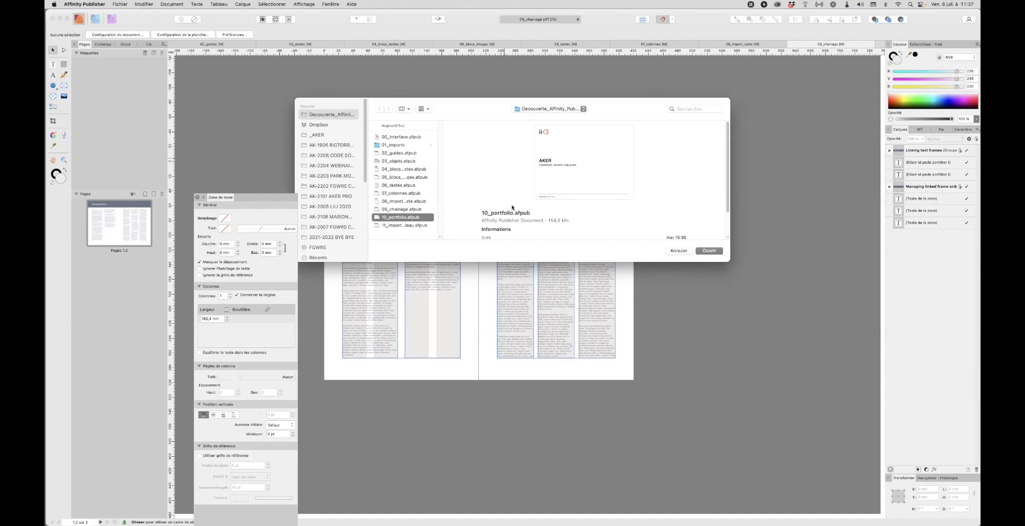
{"action": "key", "text": "Return"}
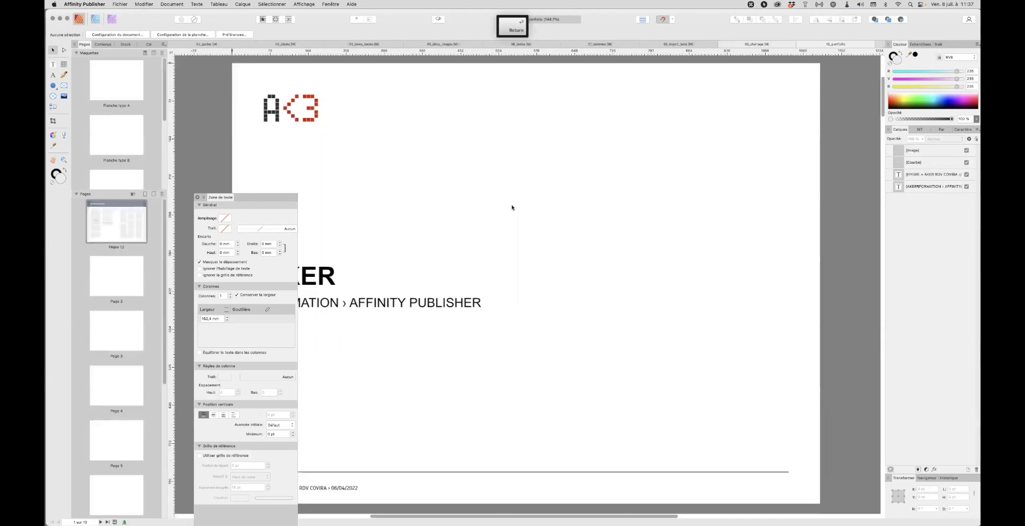
- Close the floating text frame panel and display the portfolio's cover page in full
{"action": "left_click", "coordinate": [204, 202]}
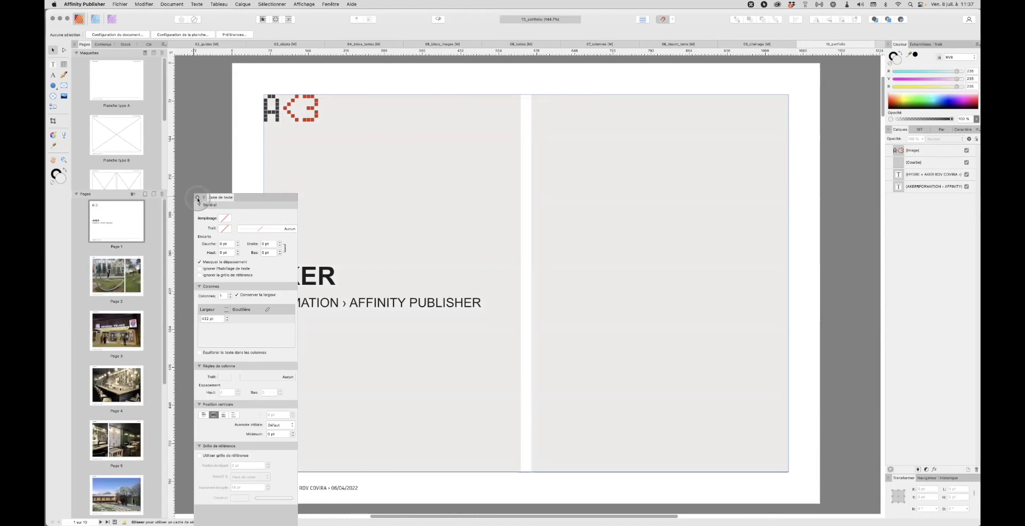
{"action": "left_click", "coordinate": [197, 198]}
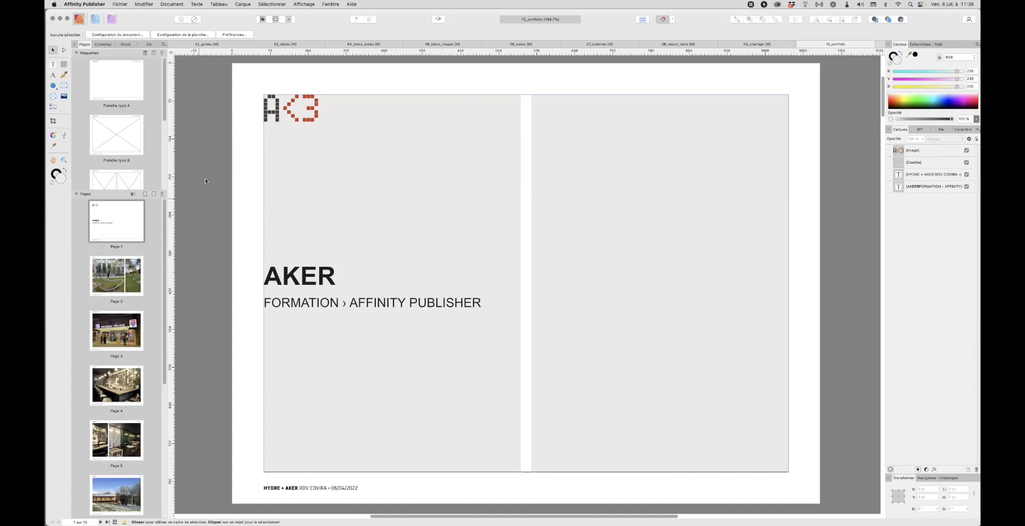
{"action": "key", "text": "alt"}
{"action": "scroll", "coordinate": [107, 316], "scroll_direction": "down", "scroll_amount": 2}
{"action": "scroll", "coordinate": [106, 316], "scroll_direction": "up", "scroll_amount": 2}
{"action": "key", "text": "alt"}
{"action": "scroll", "coordinate": [294, 204], "scroll_direction": "down", "scroll_amount": 1}
{"action": "scroll", "coordinate": [294, 204], "scroll_direction": "down", "scroll_amount": 5}
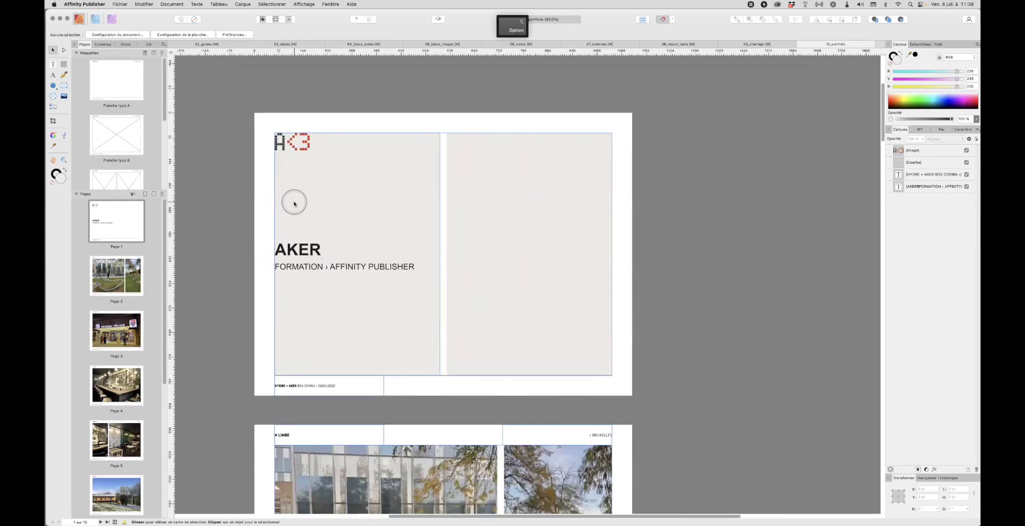
{"action": "double_click", "coordinate": [116, 232]}
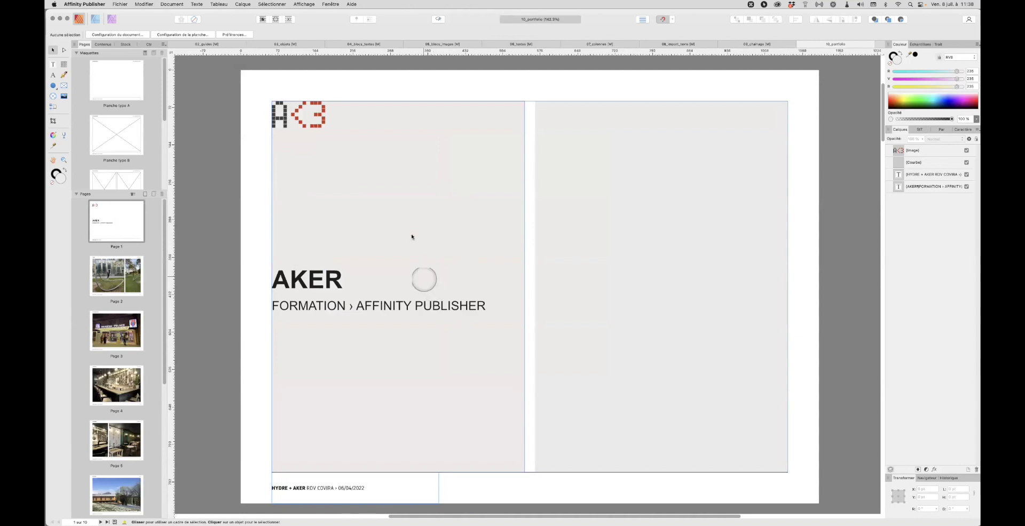
- Look through all the portfolio pages, from the cover to page 10
{"action": "key", "text": "alt"}
{"action": "scroll", "coordinate": [414, 233], "scroll_direction": "down", "scroll_amount": 2}
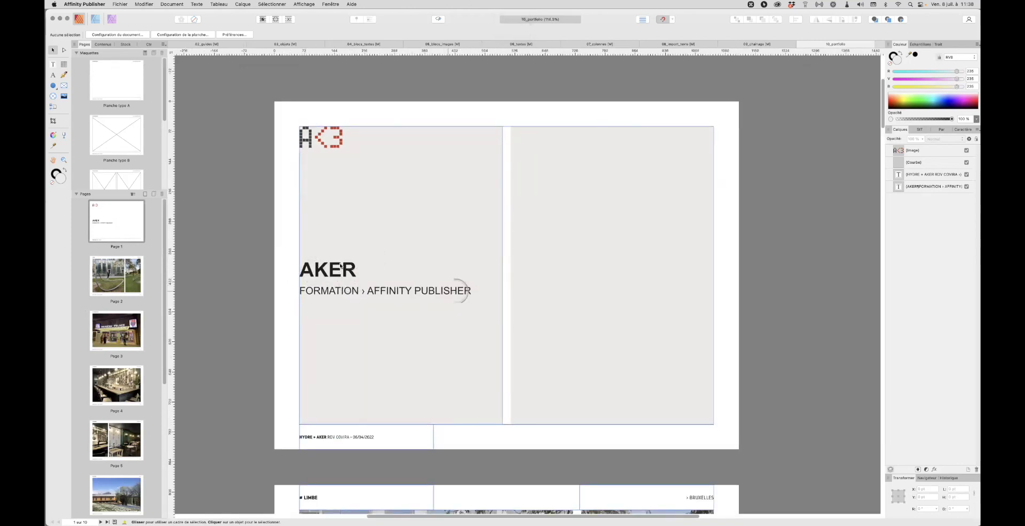
{"action": "scroll", "coordinate": [427, 254], "scroll_direction": "down", "scroll_amount": 5}
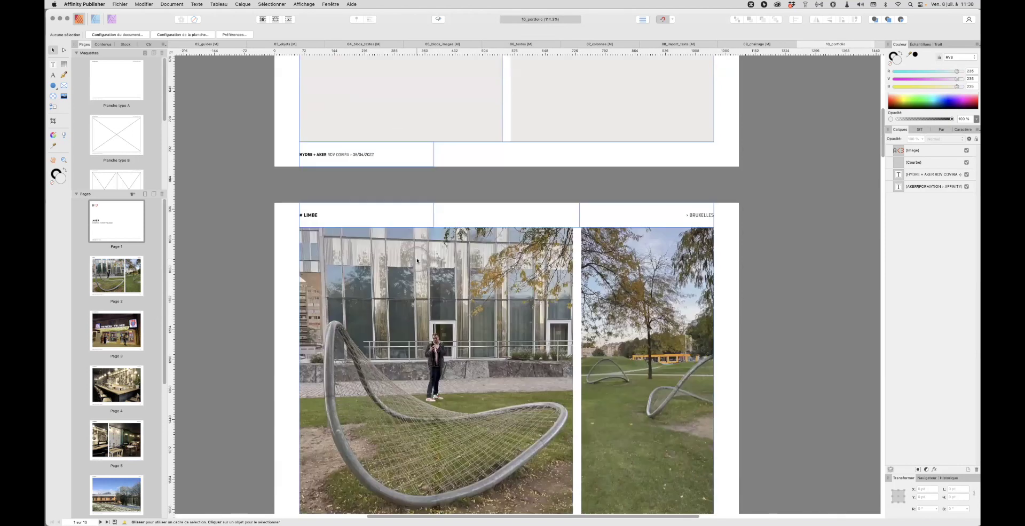
{"action": "key", "text": "alt"}
{"action": "scroll", "coordinate": [417, 258], "scroll_direction": "down", "scroll_amount": 3}
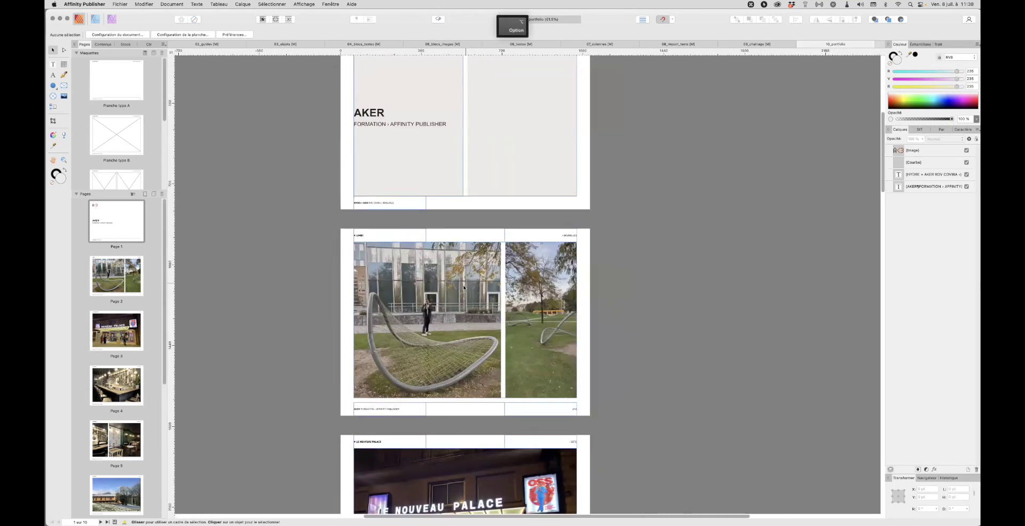
{"action": "scroll", "coordinate": [448, 272], "scroll_direction": "down", "scroll_amount": 12}
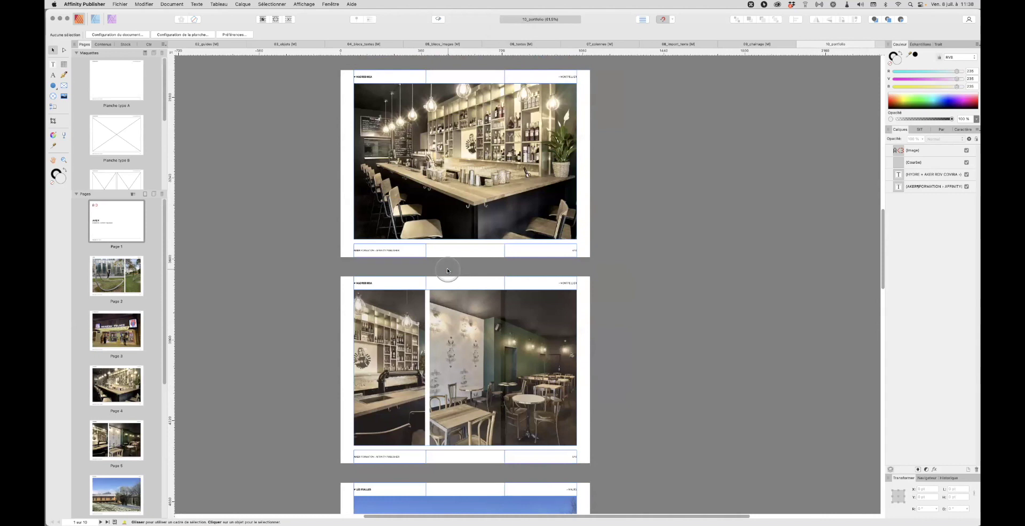
{"action": "scroll", "coordinate": [447, 271], "scroll_direction": "down", "scroll_amount": 12}
{"action": "scroll", "coordinate": [447, 271], "scroll_direction": "down", "scroll_amount": 12}
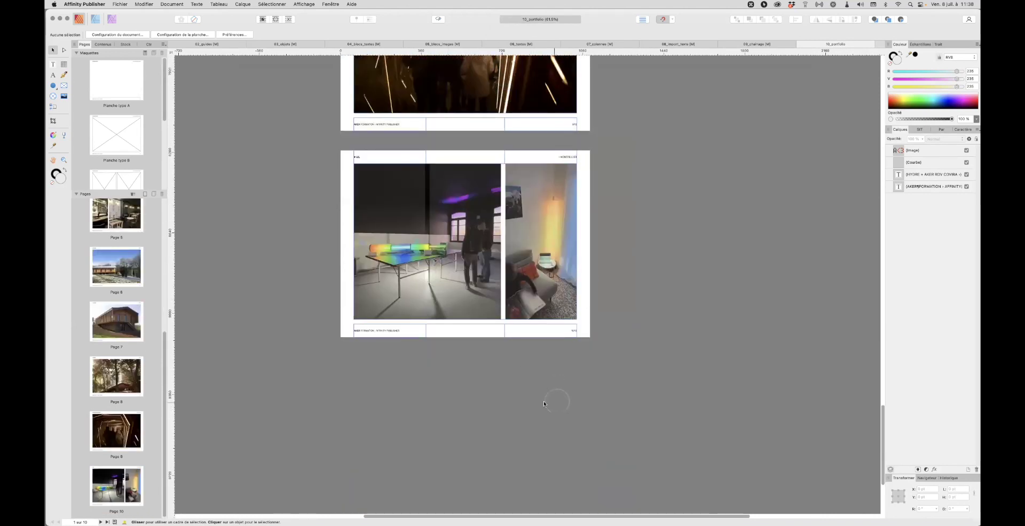
{"action": "scroll", "coordinate": [544, 404], "scroll_direction": "up", "scroll_amount": 6}
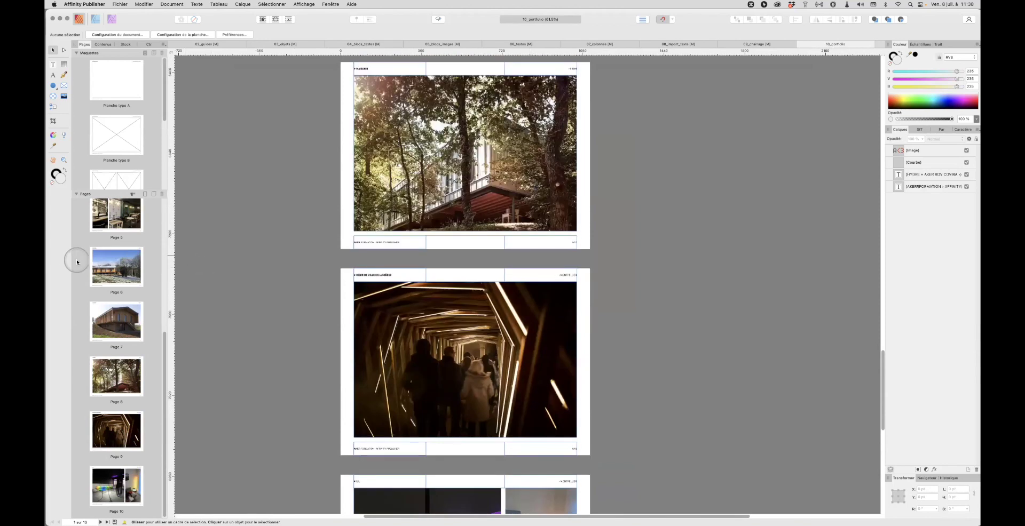
- Display pages 6, 5 and 4 one after another to compare their image layouts
{"action": "double_click", "coordinate": [117, 267]}
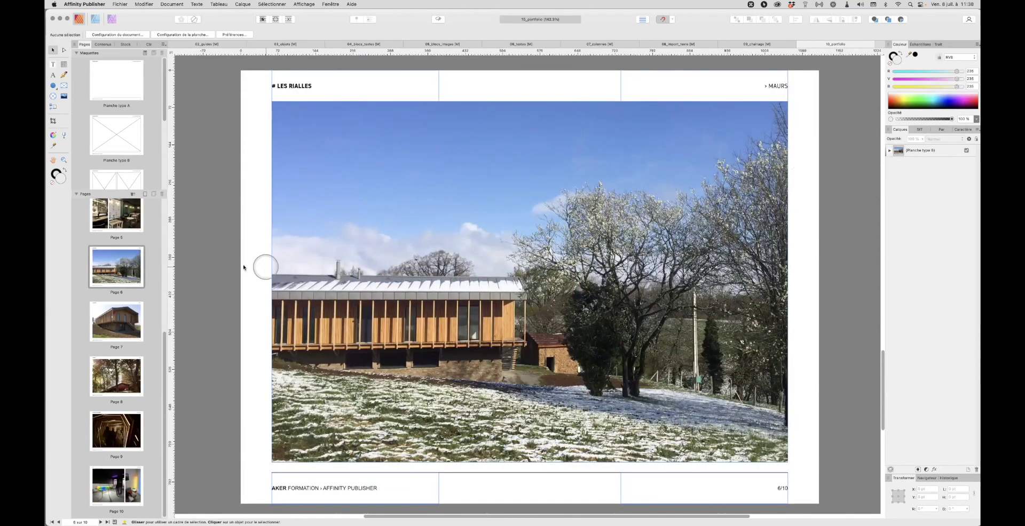
{"action": "key", "text": "Up"}
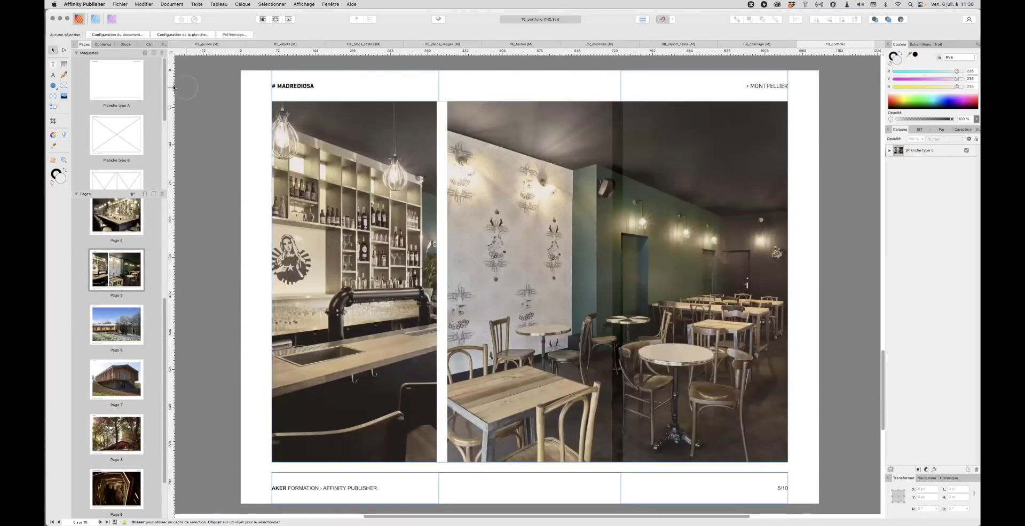
{"action": "left_click", "coordinate": [905, 163]}
{"action": "scroll", "coordinate": [151, 328], "scroll_direction": "up", "scroll_amount": 5}
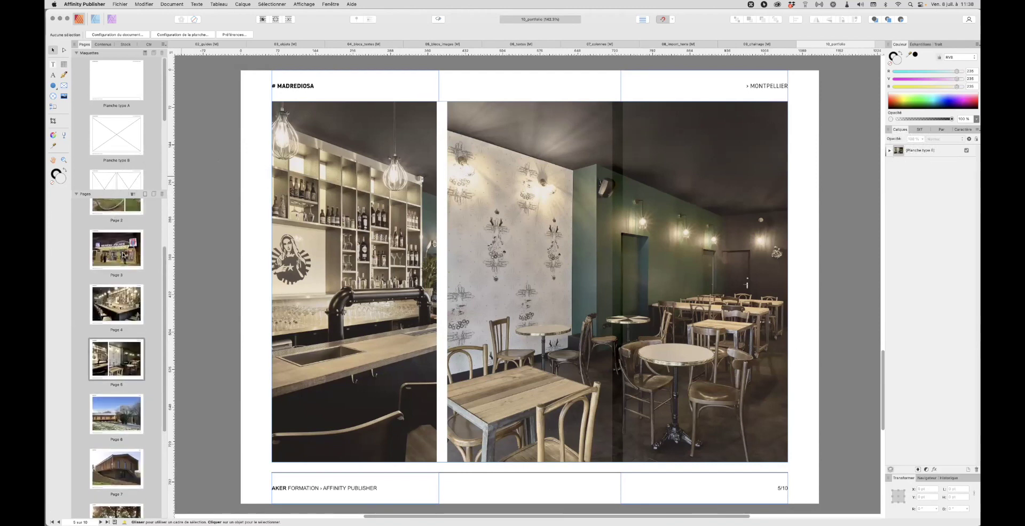
{"action": "left_click", "coordinate": [106, 345]}
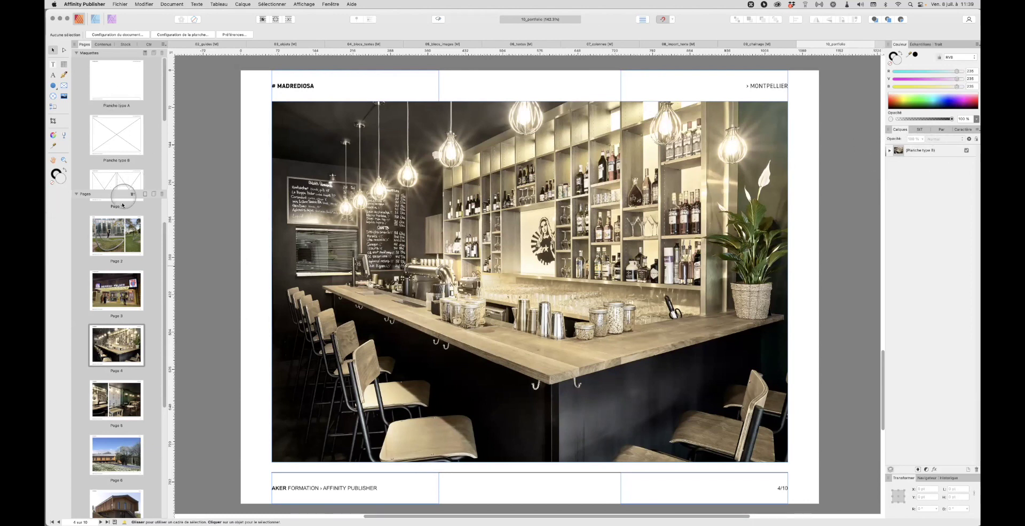
- Open the master page Planche type A and enlarge the master list to show Planche type A through E
{"action": "double_click", "coordinate": [107, 87]}
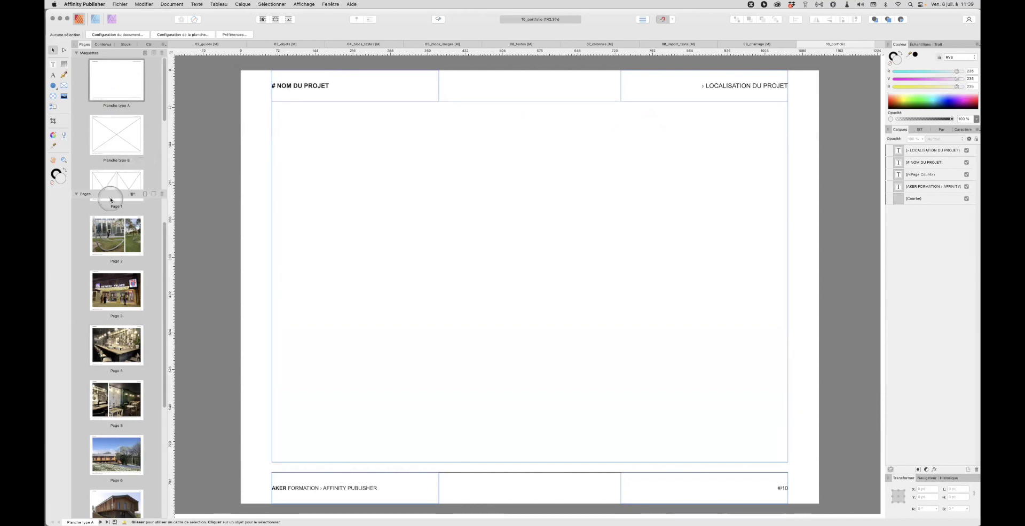
{"action": "left_click_drag", "start_coordinate": [112, 197], "coordinate": [113, 344]}
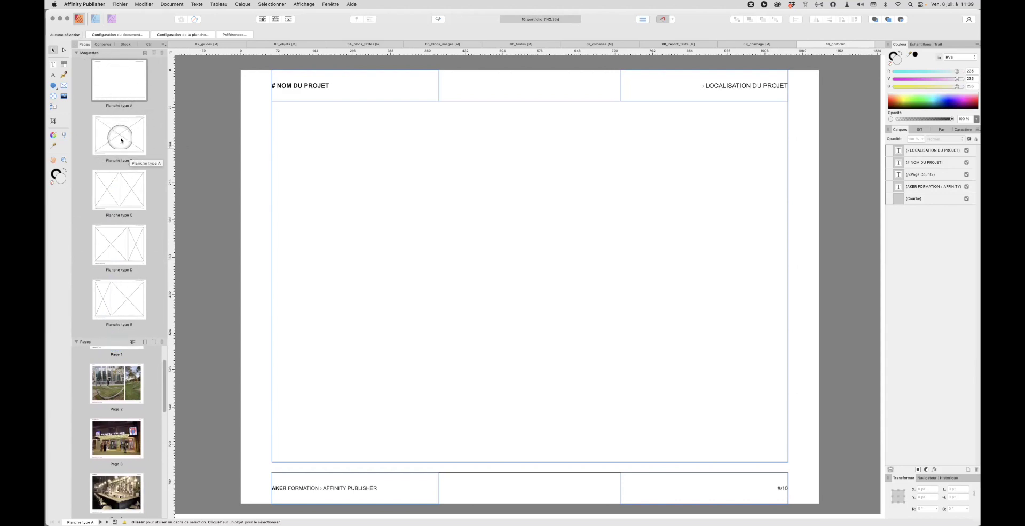
{"action": "double_click", "coordinate": [124, 87]}
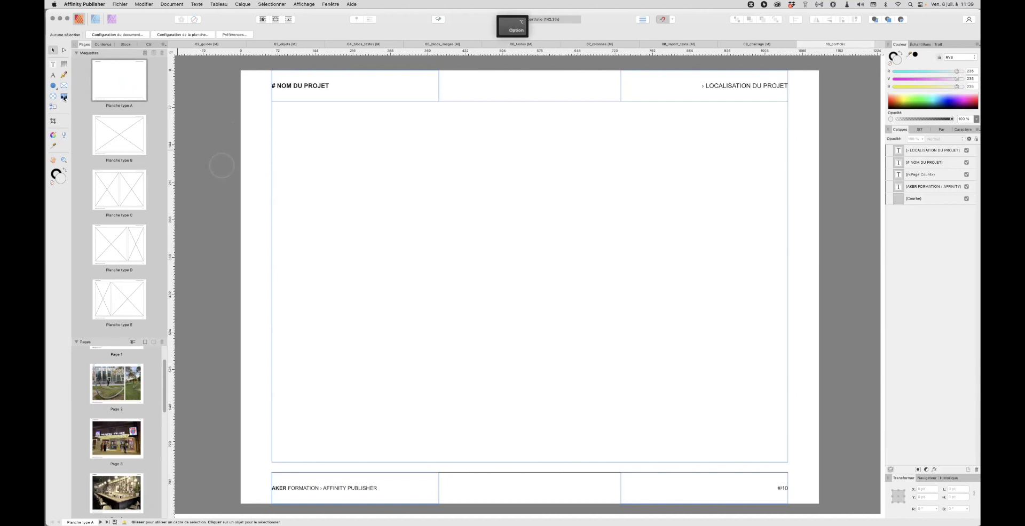
- Inspect the project name and project location text frames in the header of Planche type A
{"action": "scroll", "coordinate": [326, 251], "scroll_direction": "down", "scroll_amount": 2, "text": "alt"}
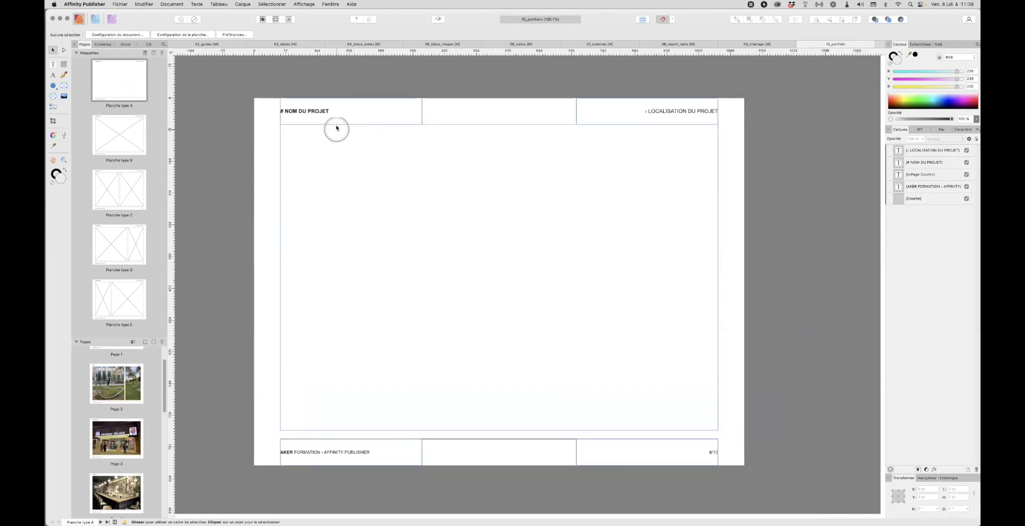
{"action": "left_click", "coordinate": [324, 112]}
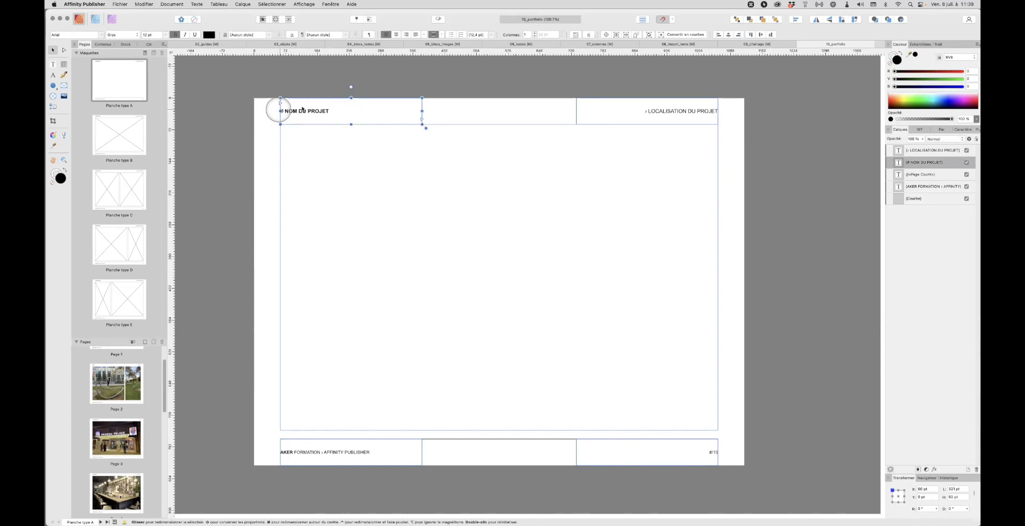
{"action": "scroll", "coordinate": [314, 107], "scroll_direction": "up", "scroll_amount": 3, "text": "alt"}
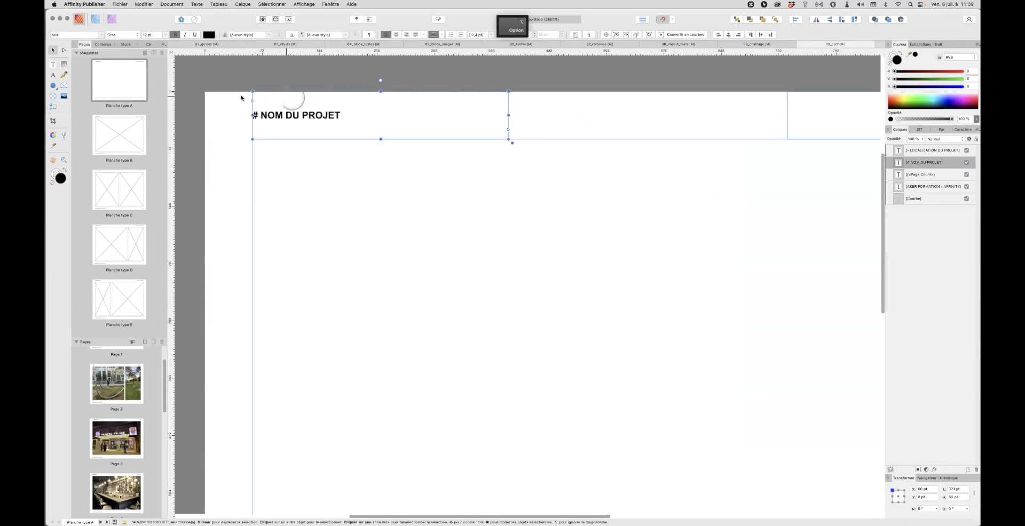
{"action": "scroll", "coordinate": [338, 141], "scroll_direction": "down", "scroll_amount": 3, "text": "alt"}
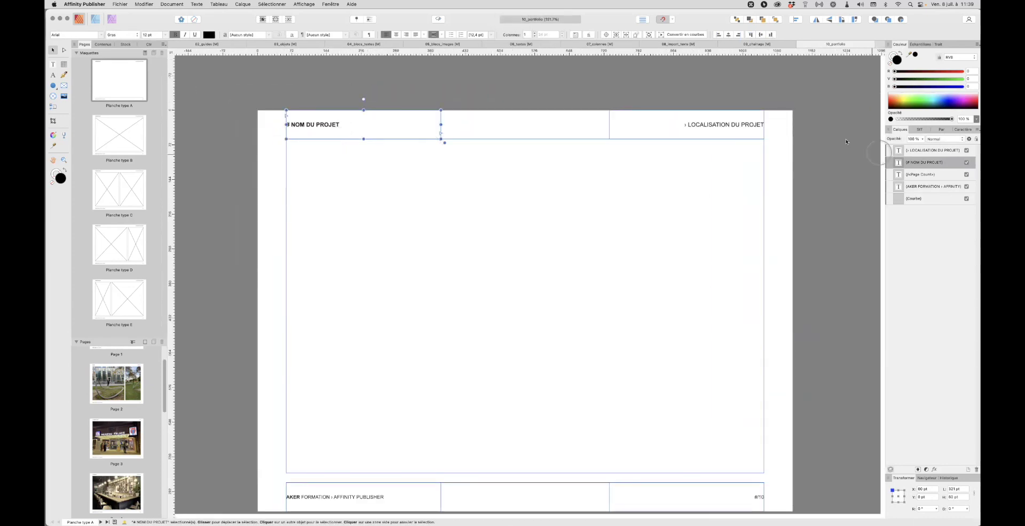
{"action": "left_click", "coordinate": [744, 127]}
{"action": "scroll", "coordinate": [730, 252], "scroll_direction": "down", "scroll_amount": 5}
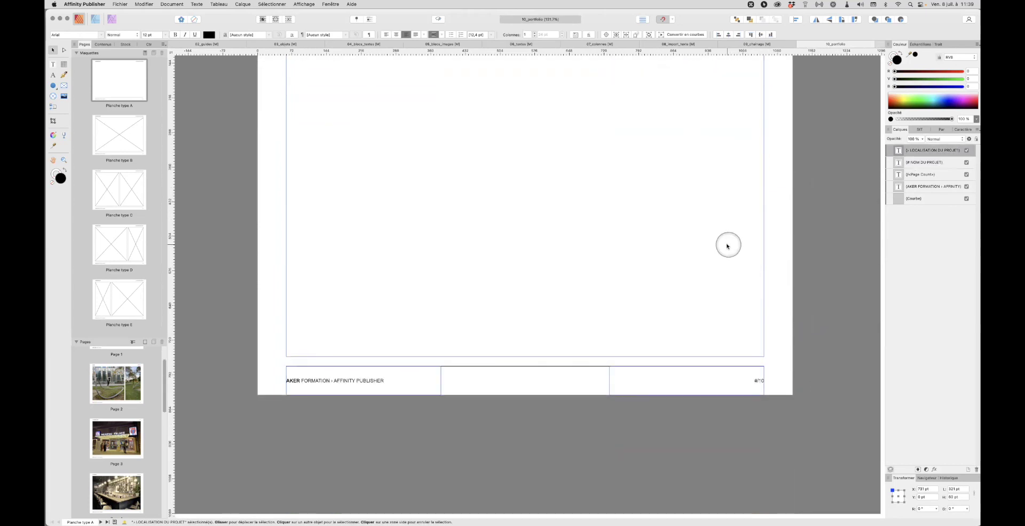
- Inspect the footer of Planche type A: the horizontal line, the training title frame and the page number frame
{"action": "left_click", "coordinate": [492, 366]}
{"action": "scroll", "coordinate": [483, 369], "scroll_direction": "up", "scroll_amount": 5, "text": "alt"}
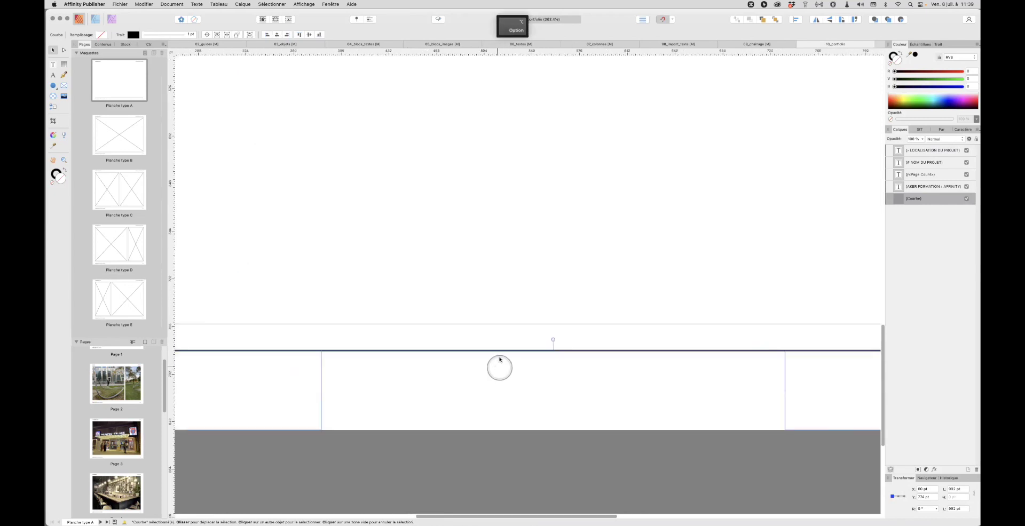
{"action": "scroll", "coordinate": [497, 363], "scroll_direction": "down", "scroll_amount": 4, "text": "alt"}
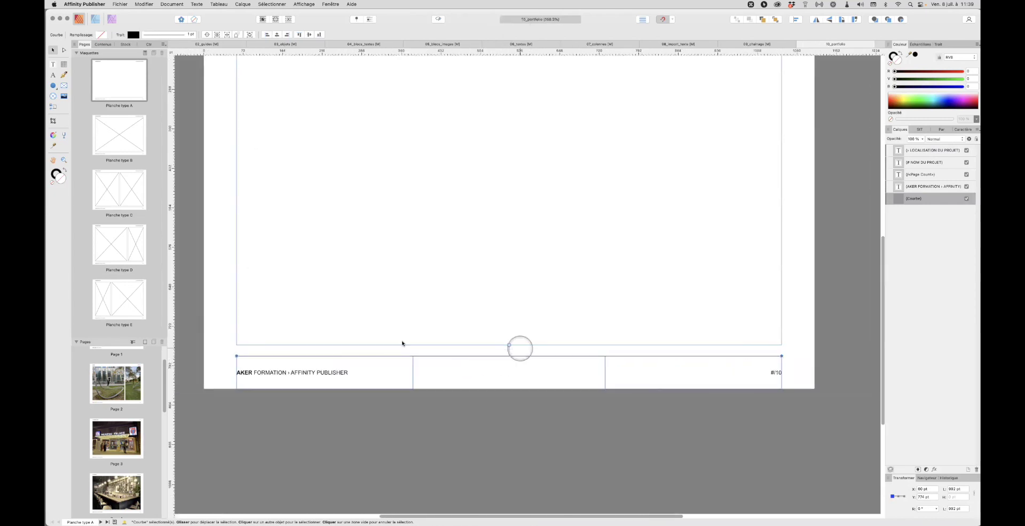
{"action": "left_click", "coordinate": [315, 372]}
{"action": "scroll", "coordinate": [293, 377], "scroll_direction": "up", "scroll_amount": 3, "text": "alt"}
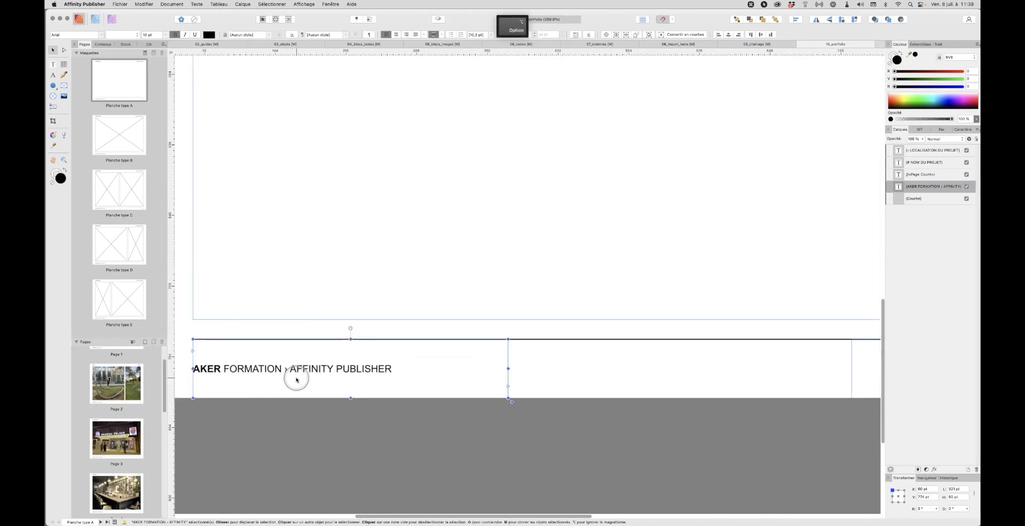
{"action": "scroll", "coordinate": [360, 382], "scroll_direction": "down", "scroll_amount": 2}
{"action": "scroll", "coordinate": [359, 378], "scroll_direction": "up", "scroll_amount": 2, "text": "alt"}
{"action": "scroll", "coordinate": [359, 378], "scroll_direction": "down", "scroll_amount": 3, "text": "alt"}
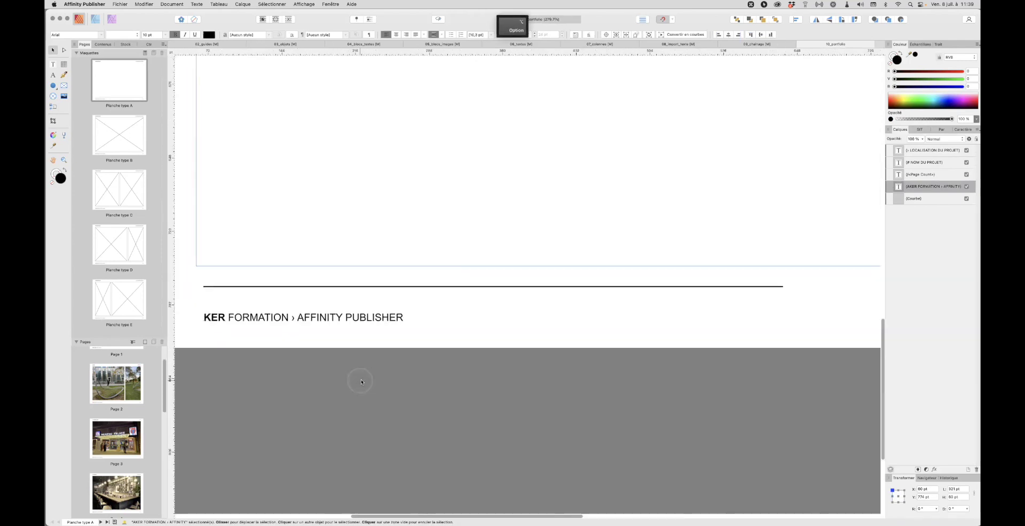
{"action": "scroll", "coordinate": [750, 352], "scroll_direction": "right", "scroll_amount": 5}
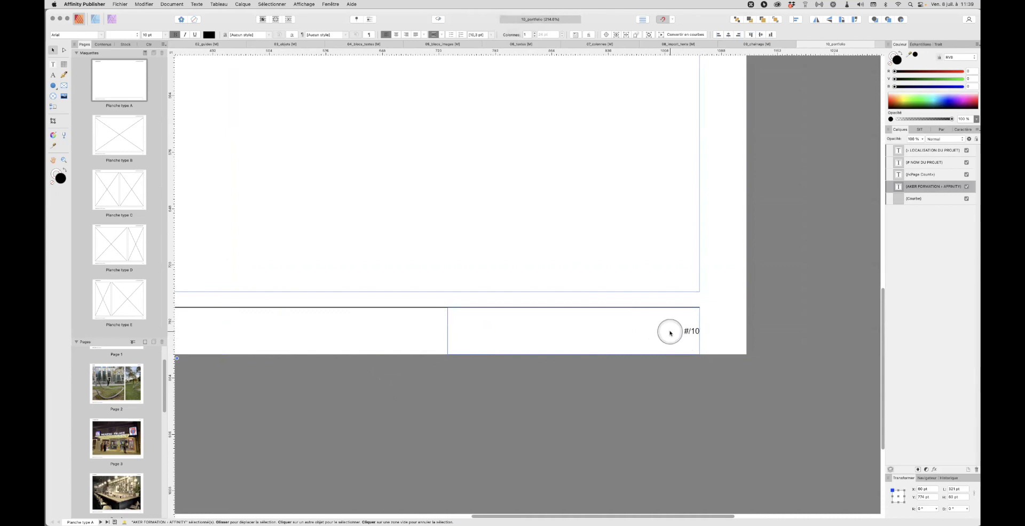
{"action": "left_click", "coordinate": [671, 340]}
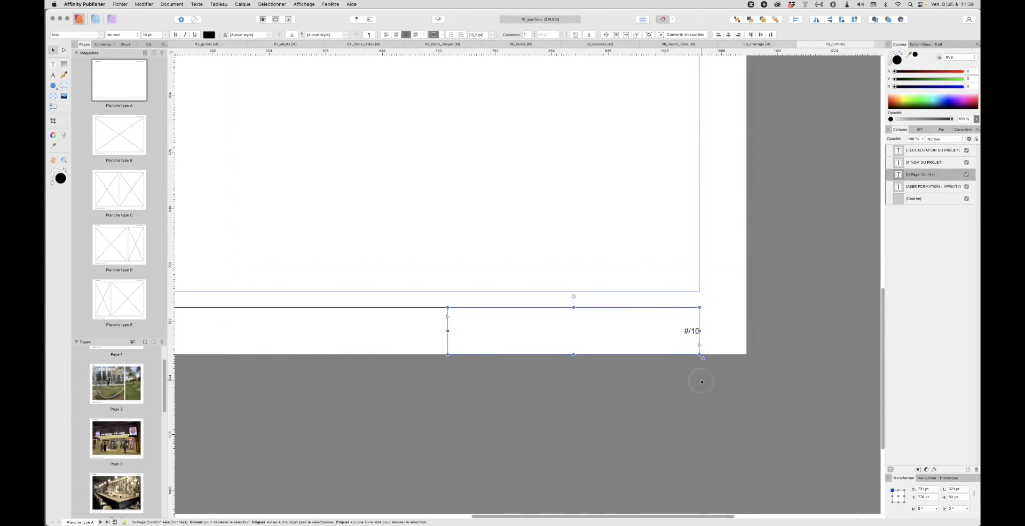
{"action": "scroll", "coordinate": [650, 343], "scroll_direction": "down", "scroll_amount": 2}
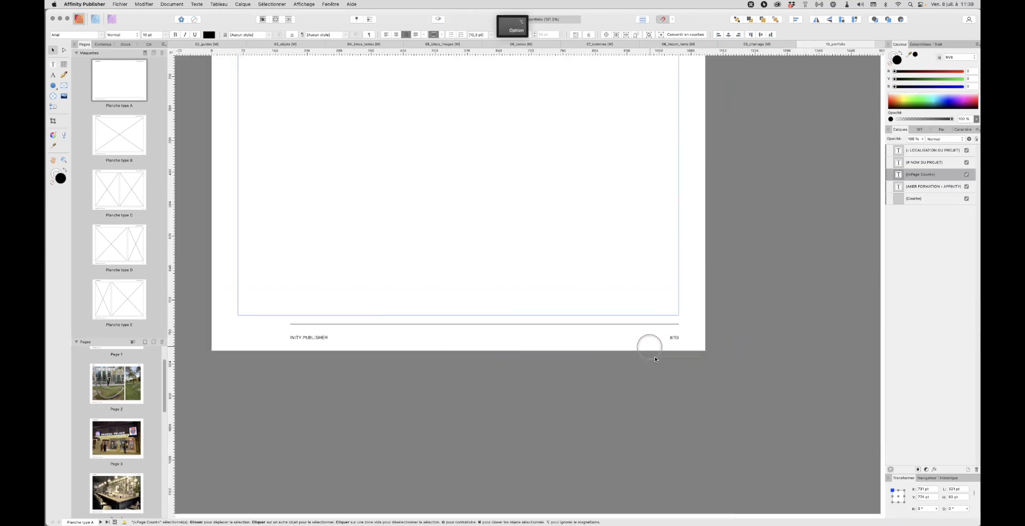
- Select the page number text in the footer of Planche type A and review the fields that can be inserted, such as page number and page count
{"action": "double_click", "coordinate": [637, 332]}
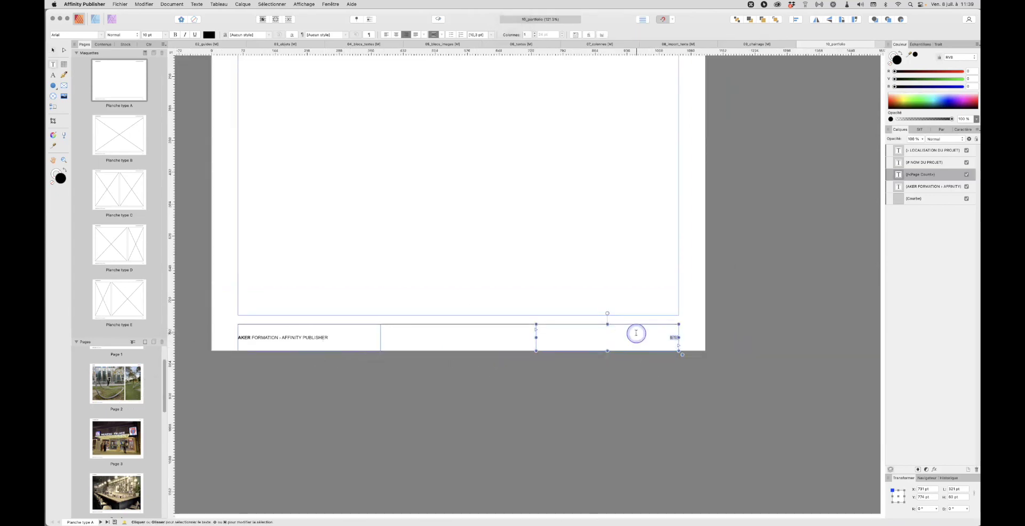
{"action": "left_click", "coordinate": [190, 4]}
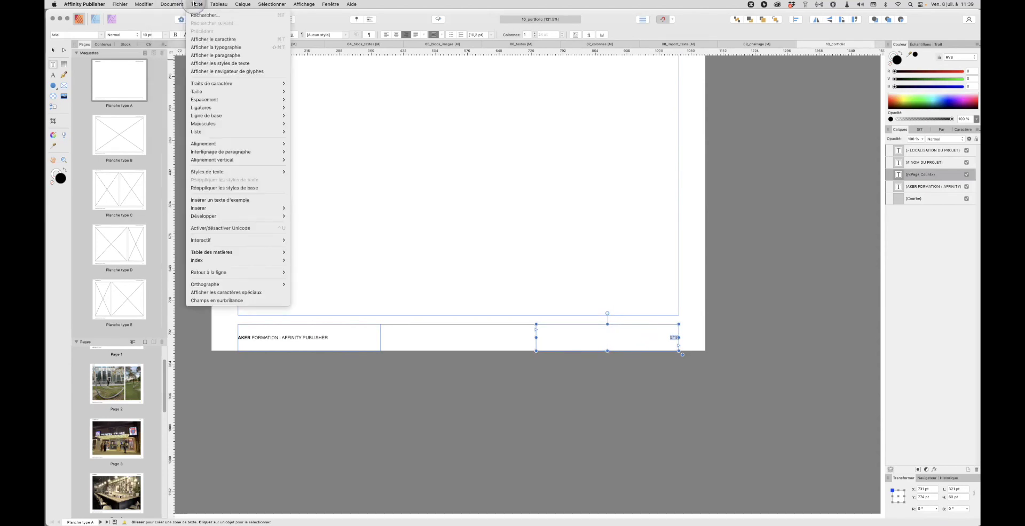
{"action": "left_click", "coordinate": [195, 5]}
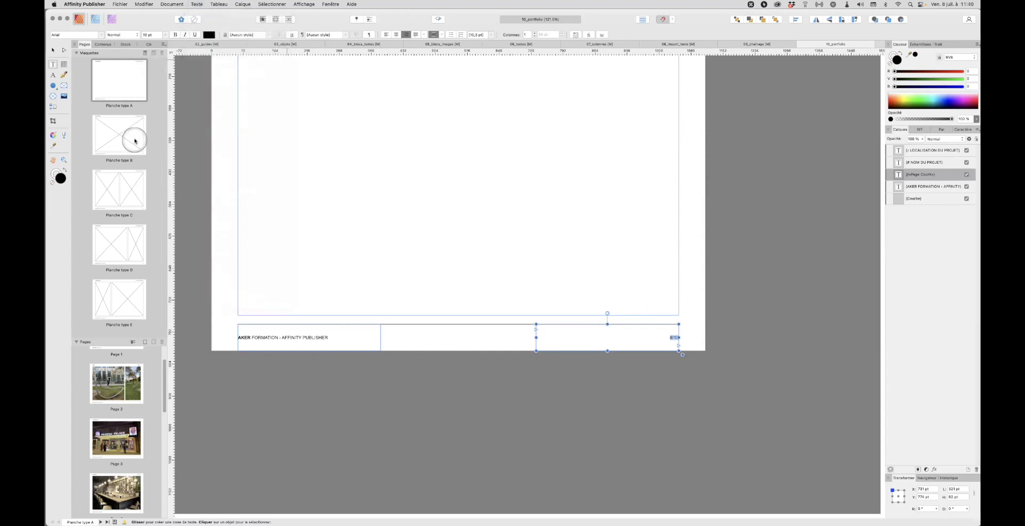
{"action": "left_click", "coordinate": [198, 5]}
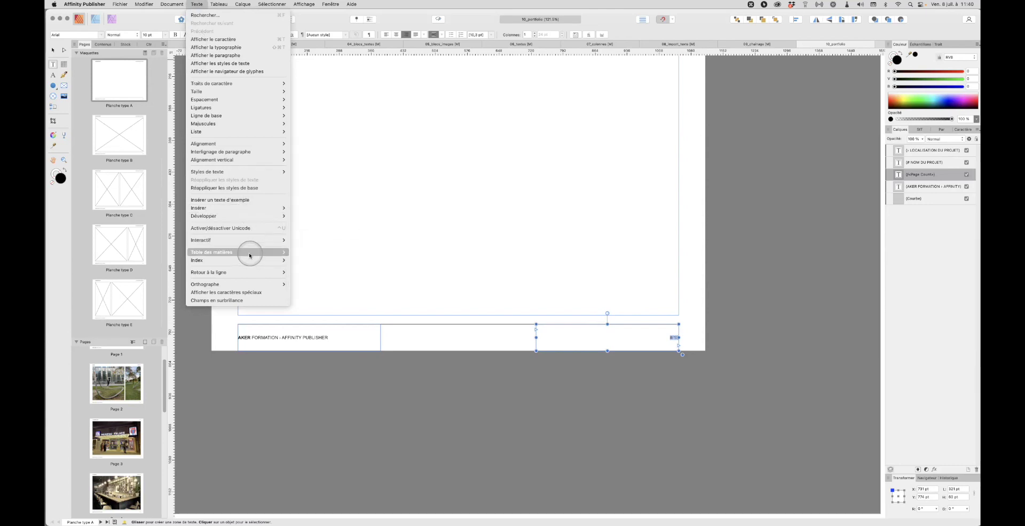
{"action": "mouse_move", "coordinate": [250, 255]}
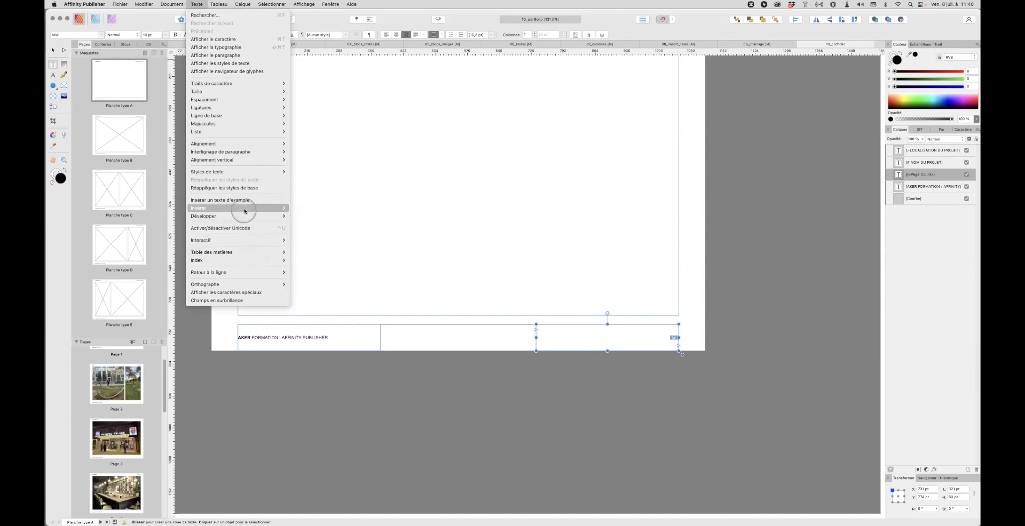
{"action": "mouse_move", "coordinate": [244, 211]}
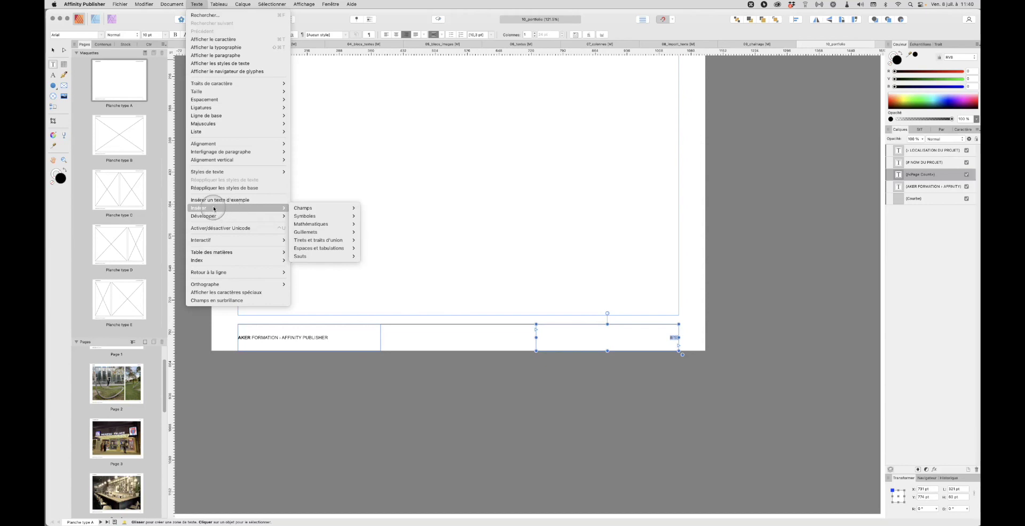
{"action": "mouse_move", "coordinate": [306, 208]}
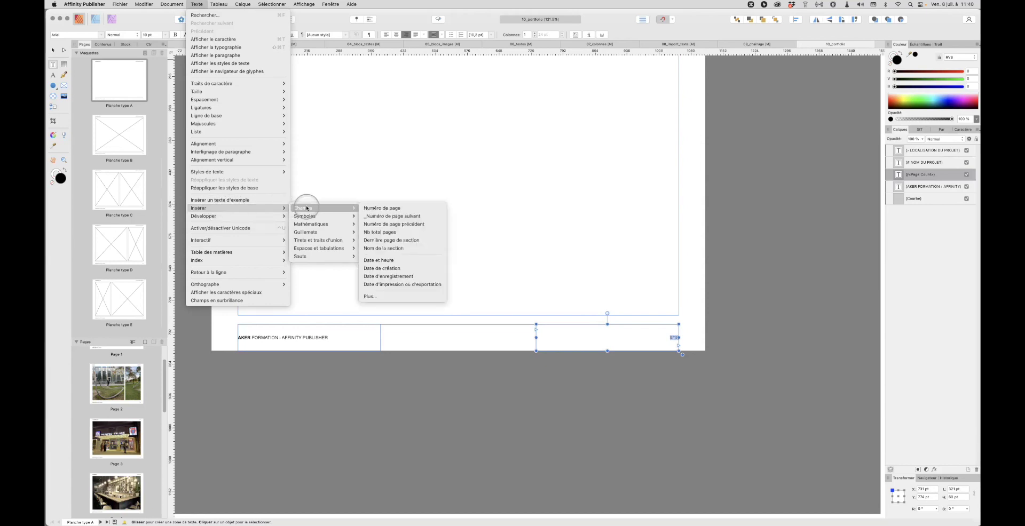
{"action": "left_click", "coordinate": [401, 209]}
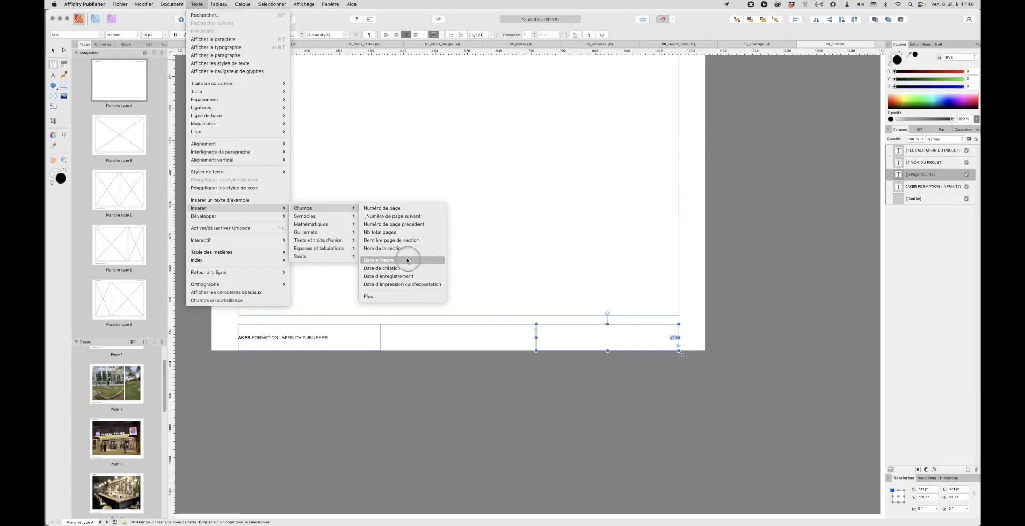
{"action": "mouse_move", "coordinate": [320, 225]}
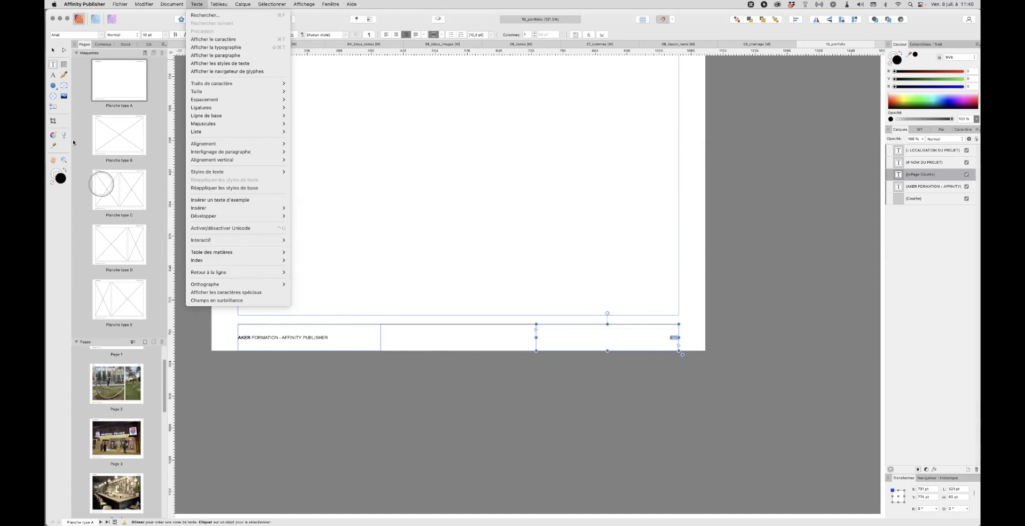
{"action": "left_click", "coordinate": [58, 54]}
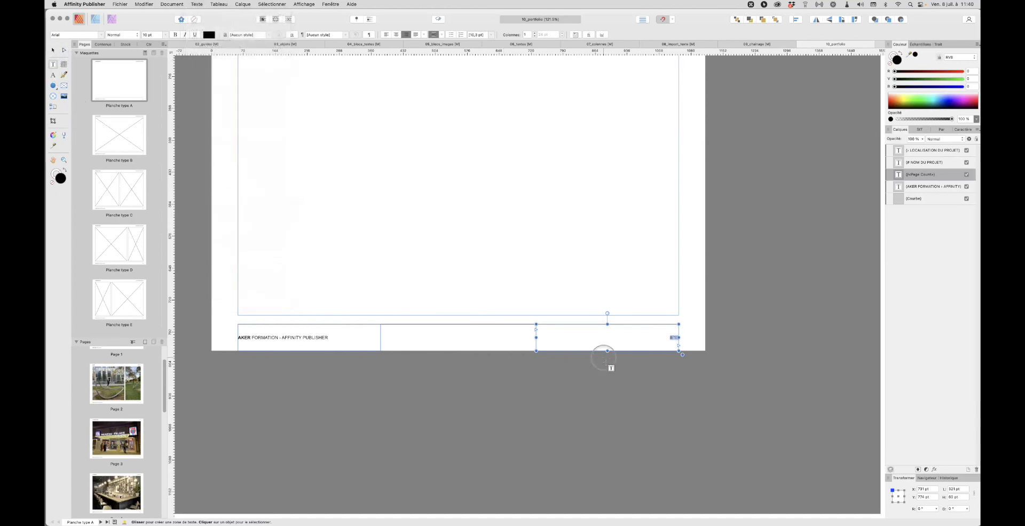
- Examine the footer numbering of Planche type A up close, highlighting the page number field and the total pages field separately
{"action": "left_click", "coordinate": [620, 378]}
{"action": "scroll", "coordinate": [679, 343], "scroll_direction": "up", "scroll_amount": 3}
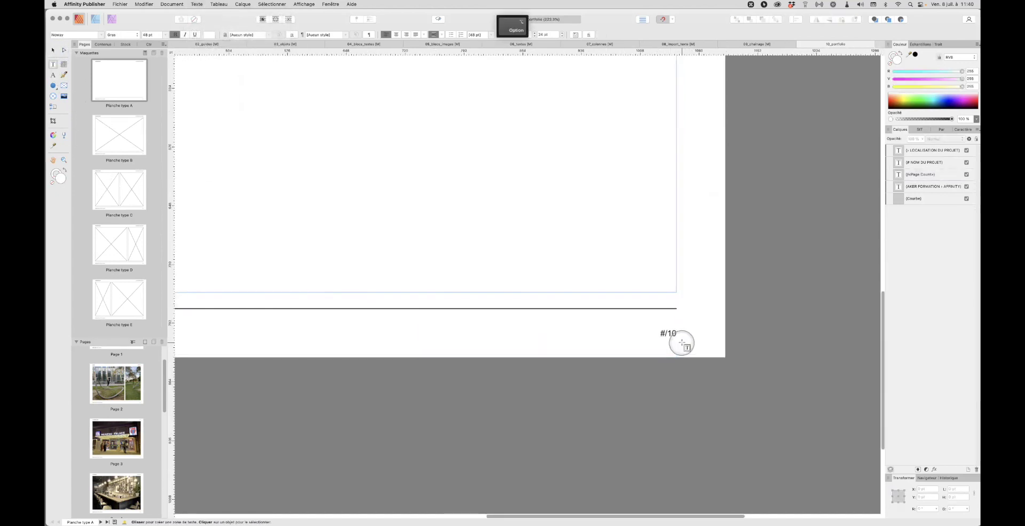
{"action": "left_click_drag", "start_coordinate": [665, 334], "coordinate": [656, 334]}
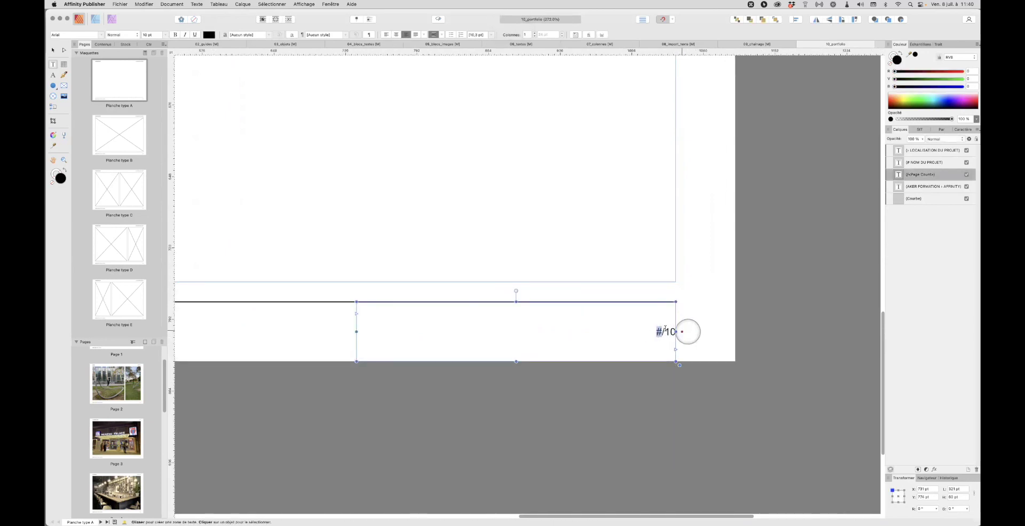
{"action": "double_click", "coordinate": [690, 333]}
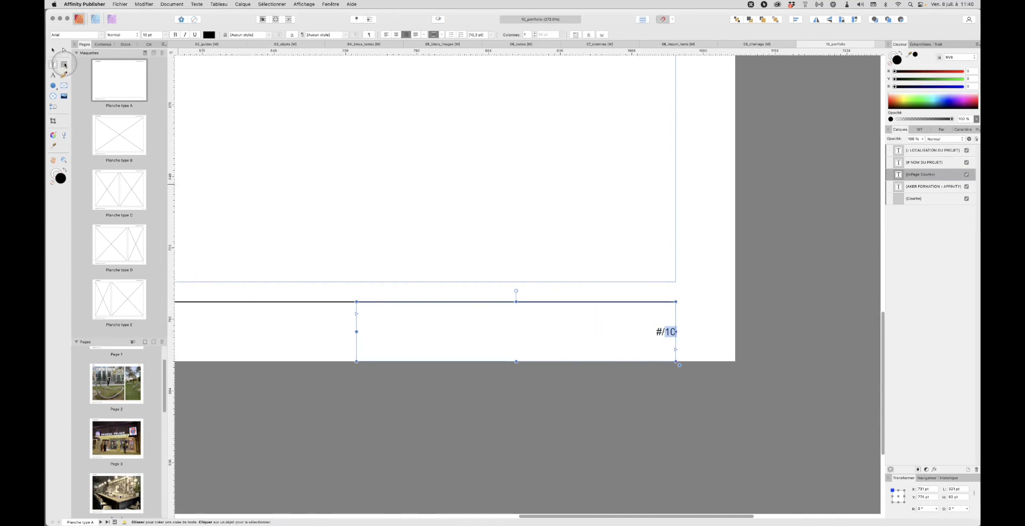
{"action": "left_click", "coordinate": [52, 50]}
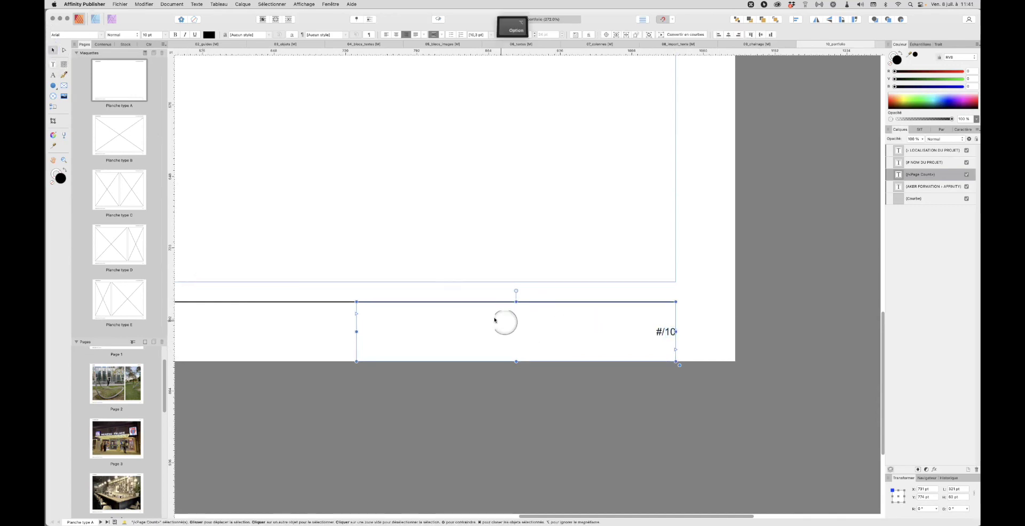
{"action": "scroll", "coordinate": [494, 318], "scroll_direction": "down", "scroll_amount": 5}
{"action": "scroll", "coordinate": [494, 317], "scroll_direction": "down", "scroll_amount": 1}
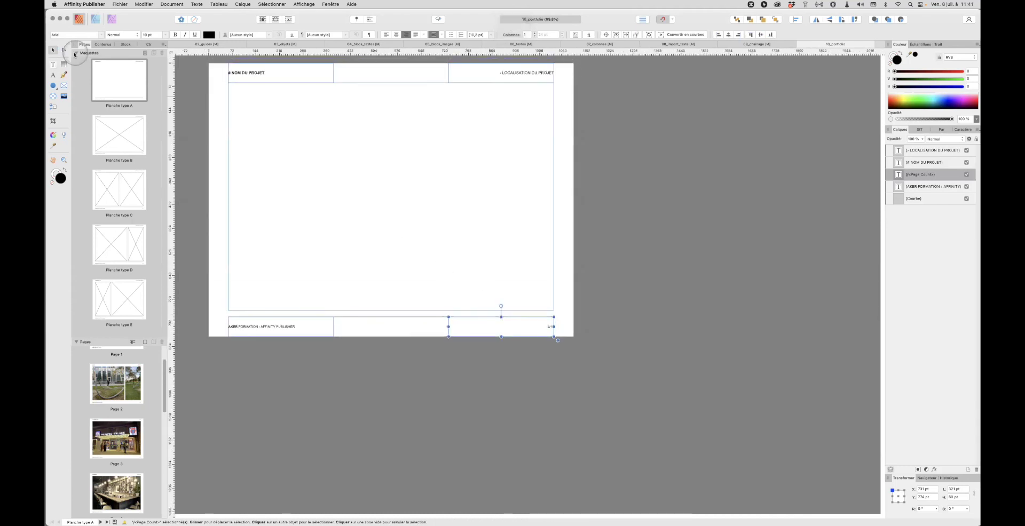
{"action": "left_click", "coordinate": [746, 235]}
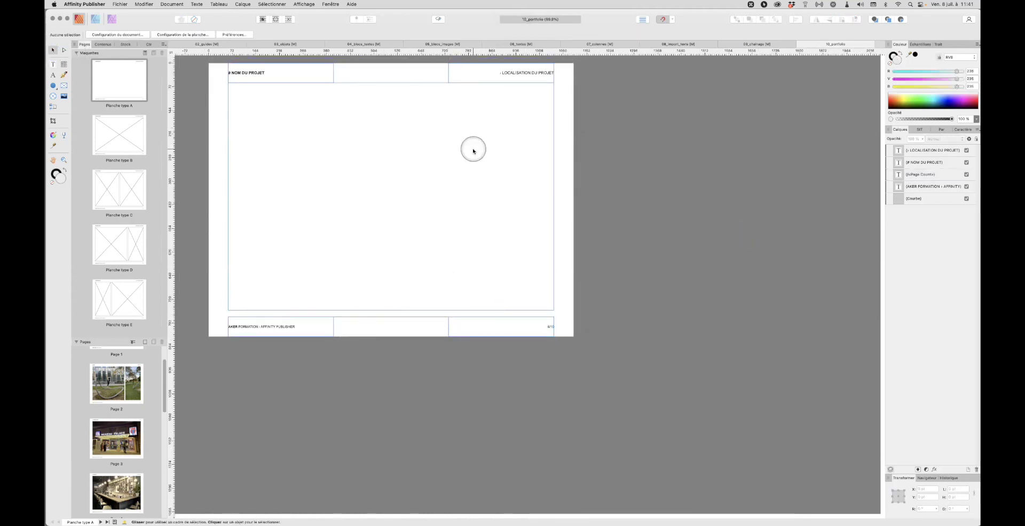
- Open the master page Planche type B and inspect its single full-width image frame
{"action": "left_click_drag", "start_coordinate": [122, 113], "coordinate": [131, 137]}
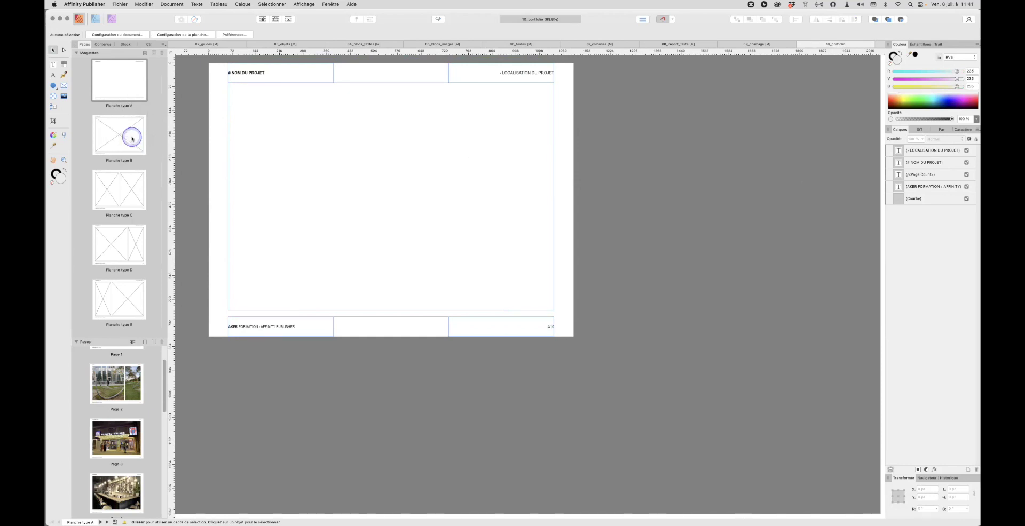
{"action": "double_click", "coordinate": [131, 137]}
{"action": "left_click", "coordinate": [497, 242]}
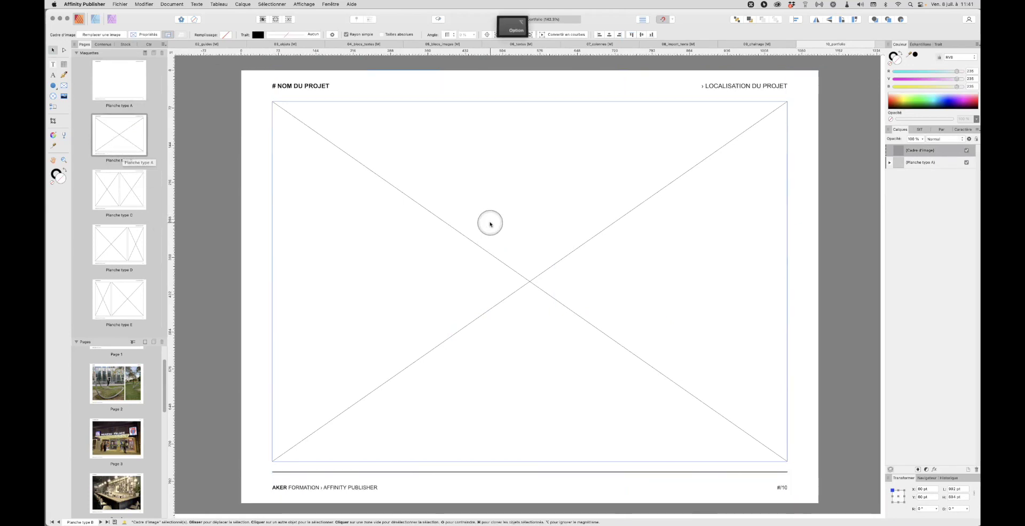
{"action": "scroll", "coordinate": [488, 223], "scroll_direction": "down", "scroll_amount": 3, "text": "alt"}
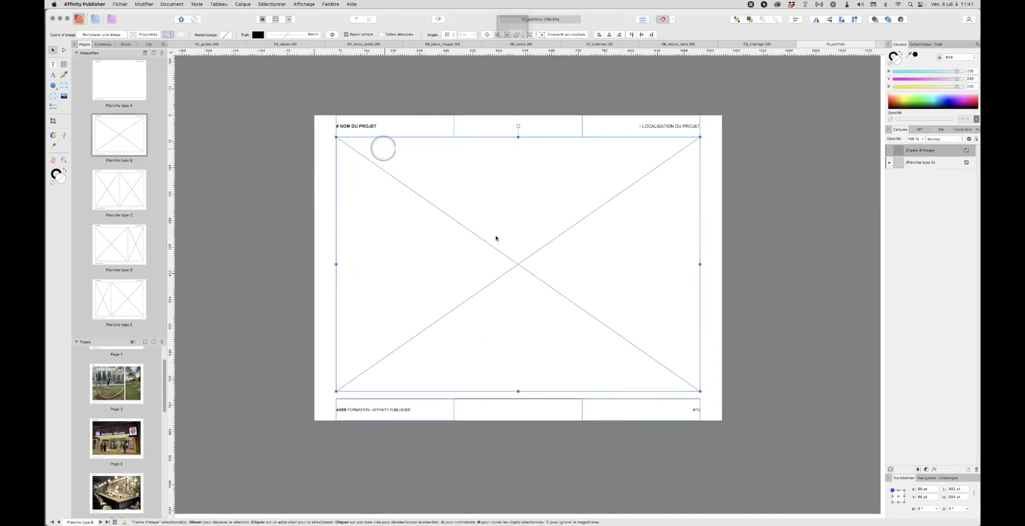
- Open the master page Planche type C and inspect its two side-by-side image frames
{"action": "double_click", "coordinate": [122, 196]}
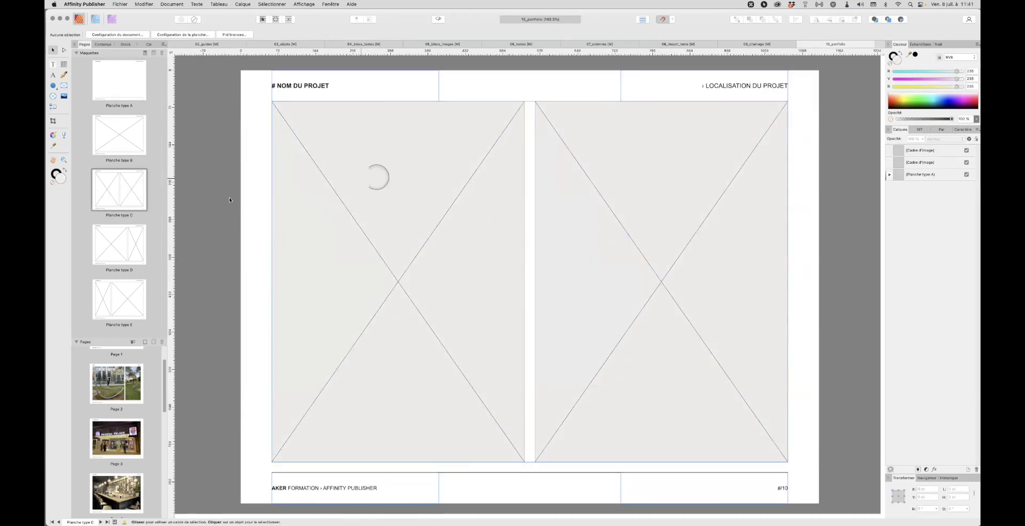
{"action": "key", "text": "alt"}
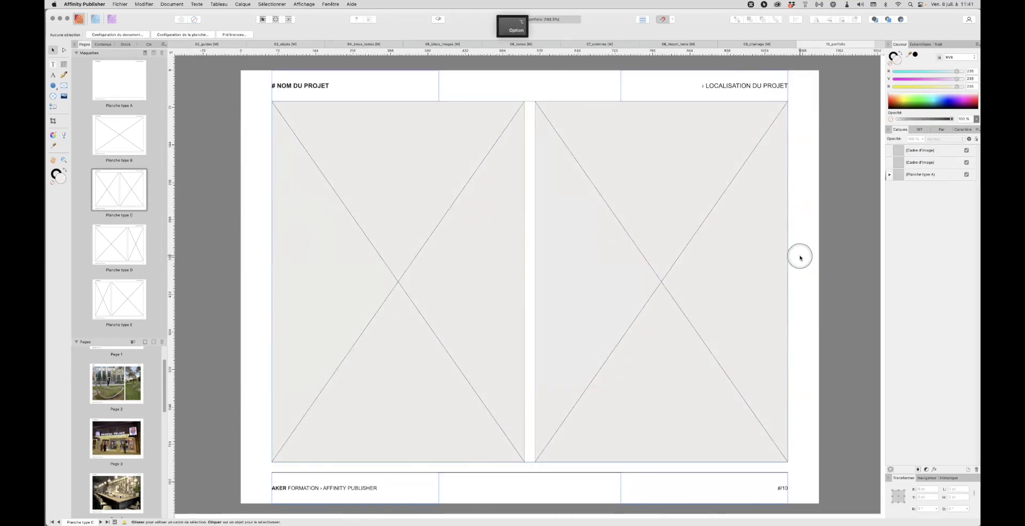
{"action": "left_click", "coordinate": [279, 227]}
{"action": "left_click", "coordinate": [599, 258], "text": "alt"}
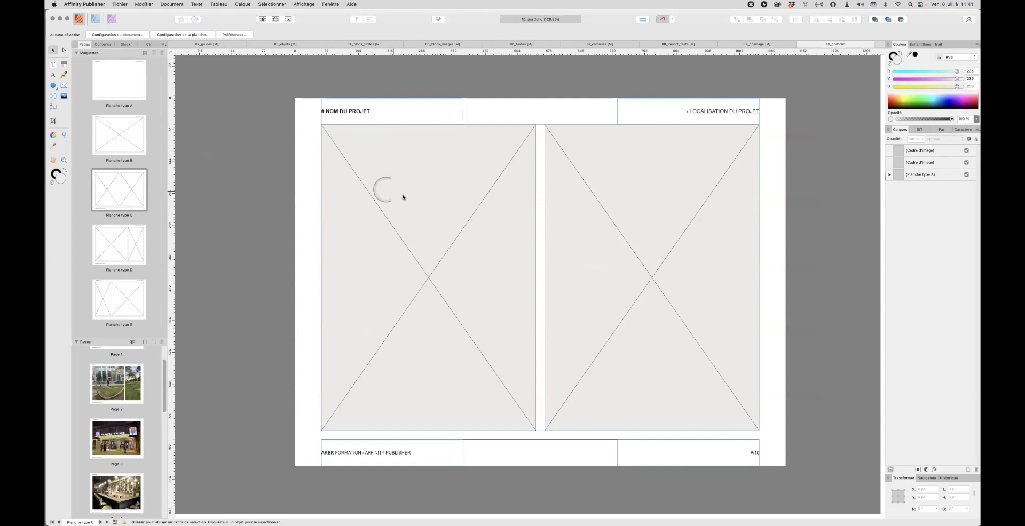
{"action": "left_click", "coordinate": [447, 217], "text": "alt"}
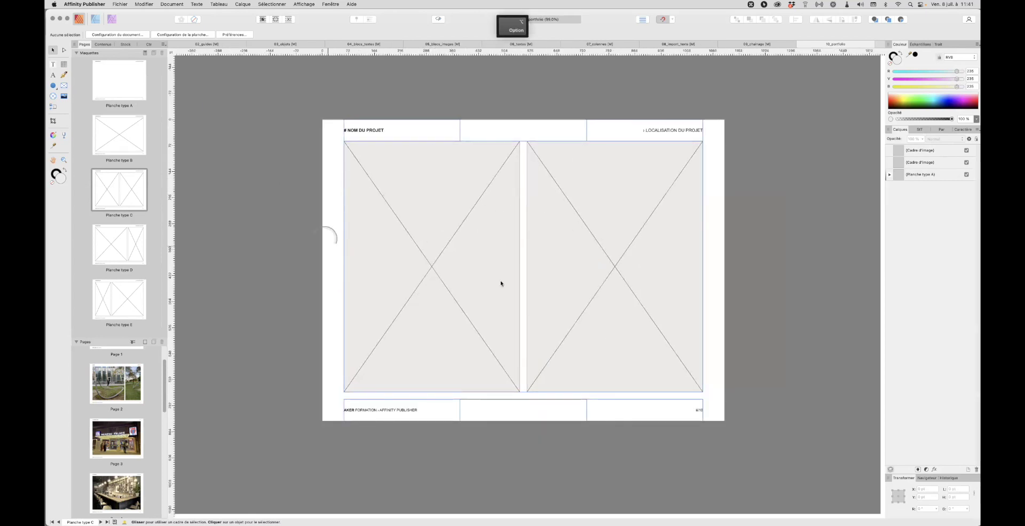
- Open the master pages Planche type D and Planche type E and compare their wide and narrow image frames
{"action": "double_click", "coordinate": [124, 253]}
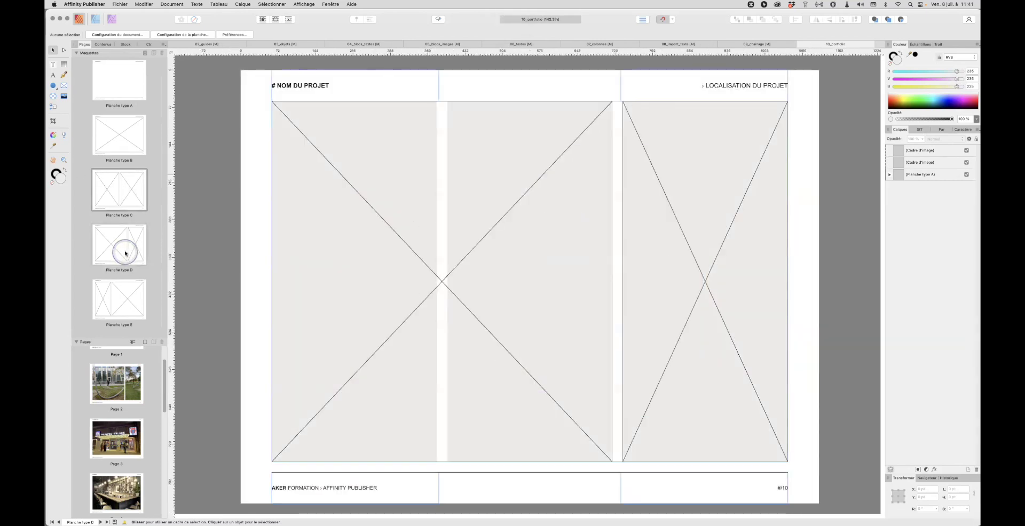
{"action": "left_click", "coordinate": [508, 281], "text": "alt"}
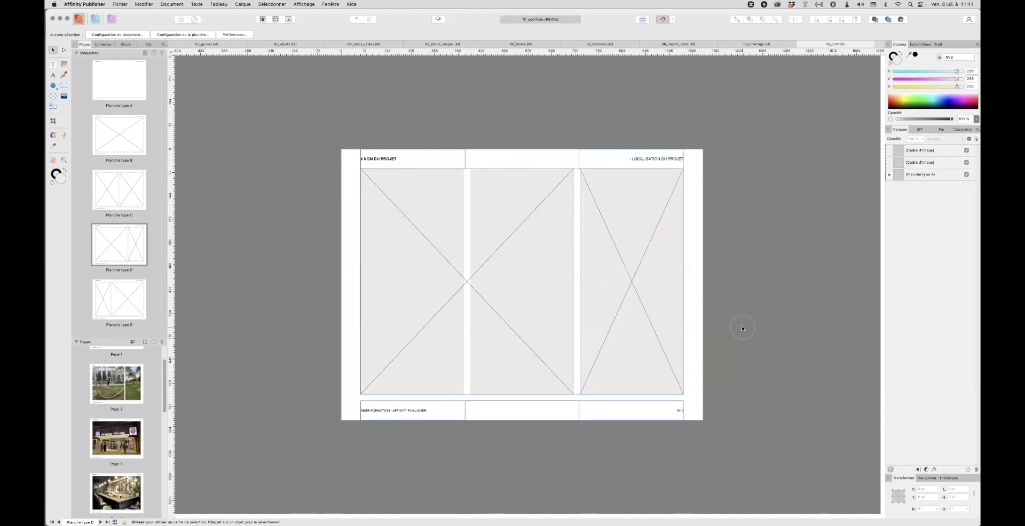
{"action": "double_click", "coordinate": [96, 302]}
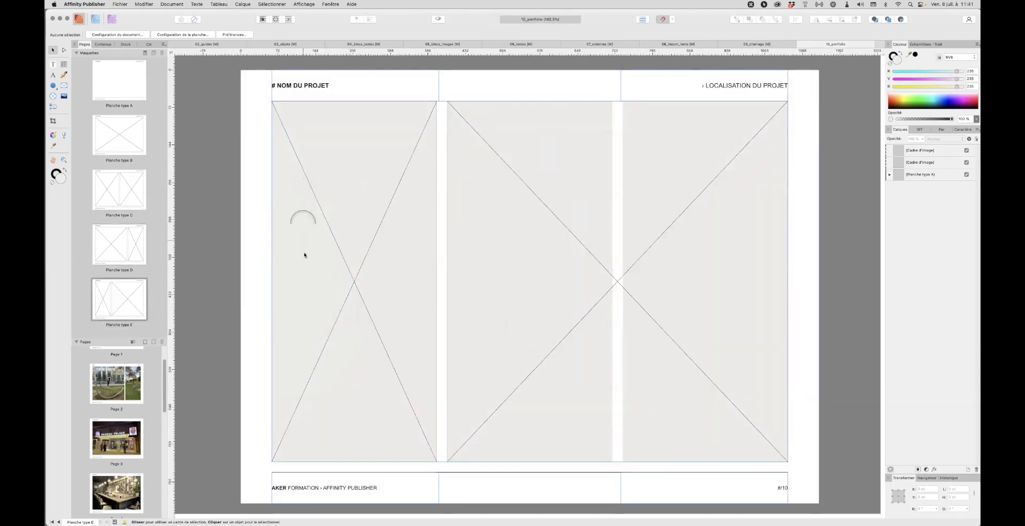
{"action": "left_click", "coordinate": [401, 188]}
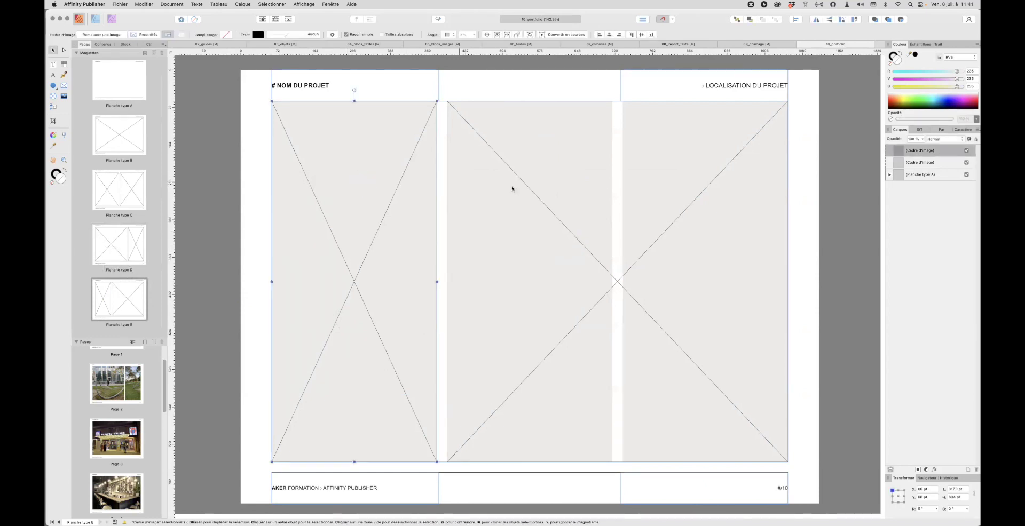
{"action": "left_click", "coordinate": [522, 188]}
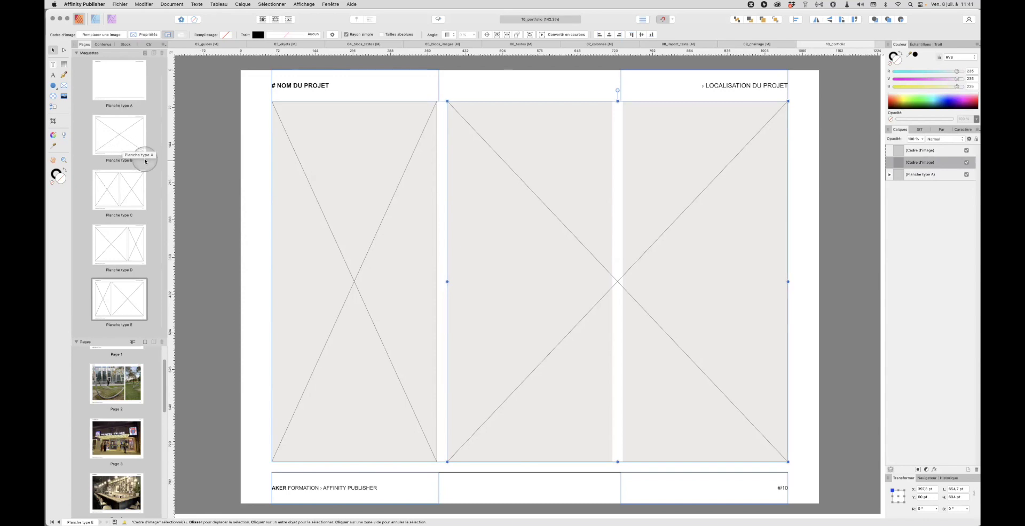
{"action": "key", "text": "alt"}
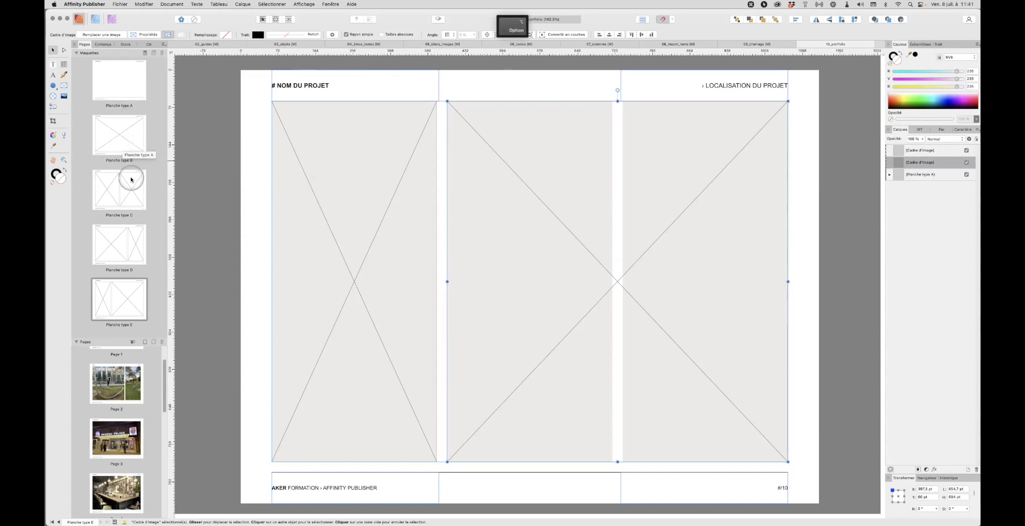
- Switch between Planche type B and Planche type A to compare the shared header and footer, ending on Planche type A
{"action": "double_click", "coordinate": [126, 118]}
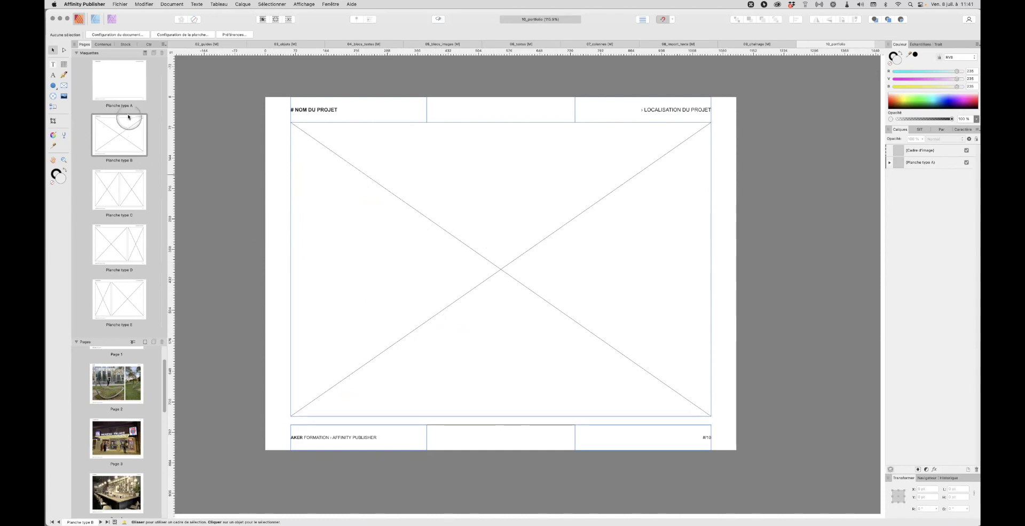
{"action": "double_click", "coordinate": [126, 82]}
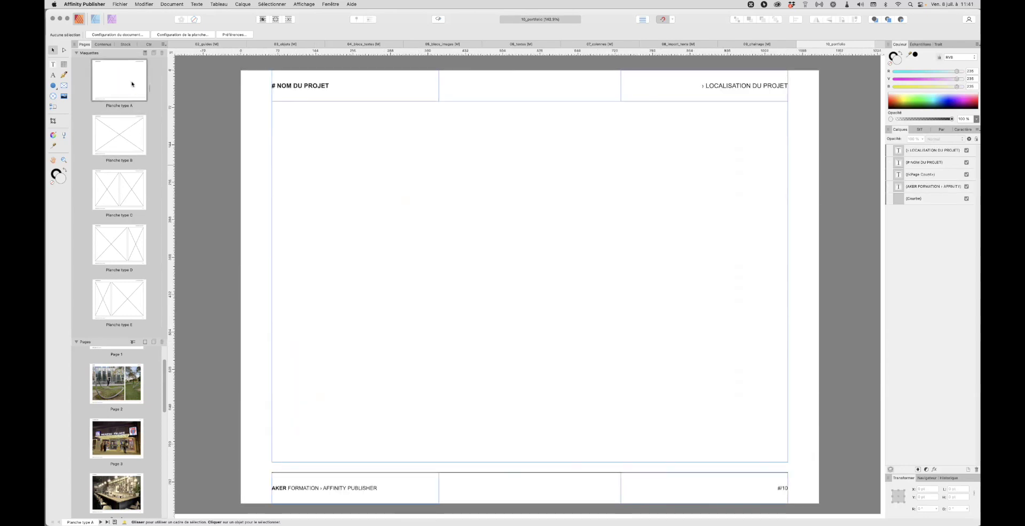
{"action": "scroll", "coordinate": [369, 319], "scroll_direction": "down", "scroll_amount": 2, "text": "alt"}
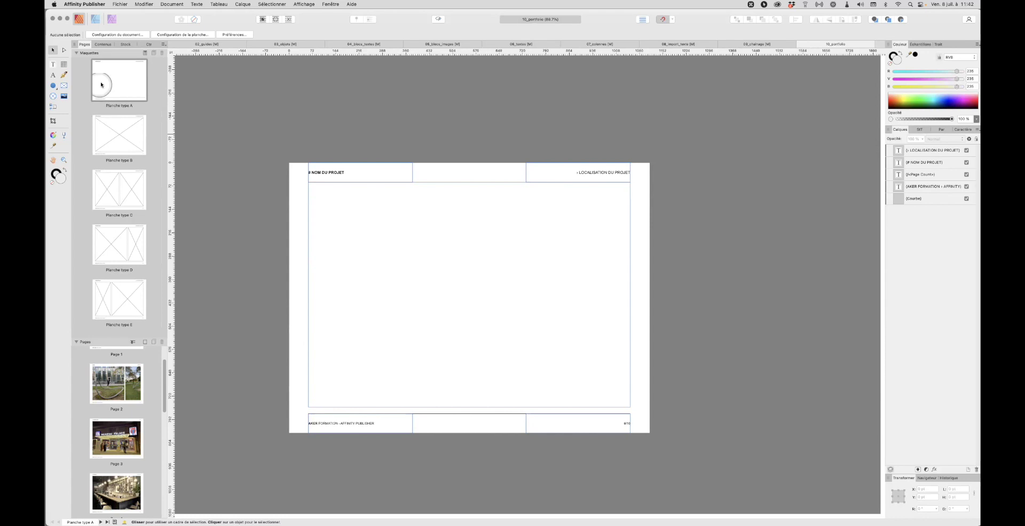
{"action": "double_click", "coordinate": [121, 144]}
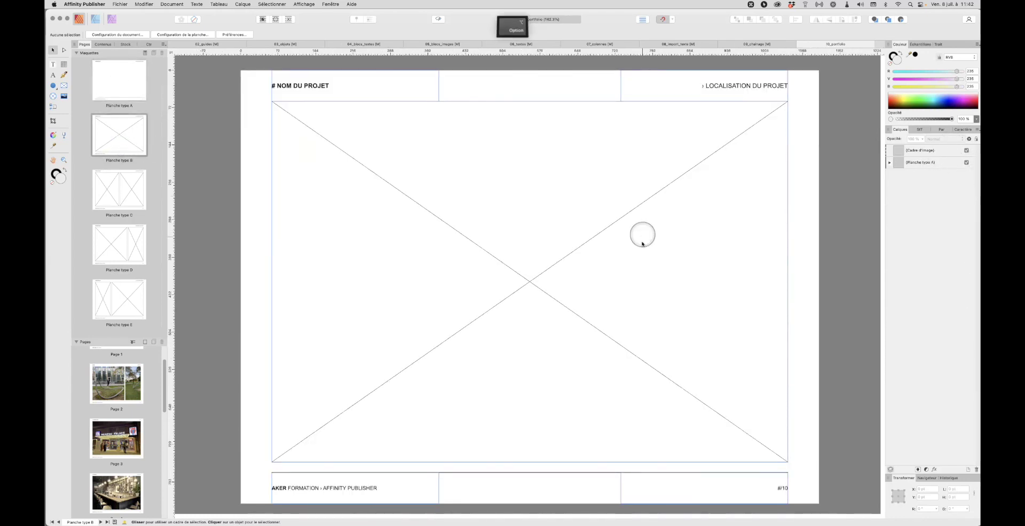
{"action": "scroll", "coordinate": [643, 240], "scroll_direction": "down", "scroll_amount": 3}
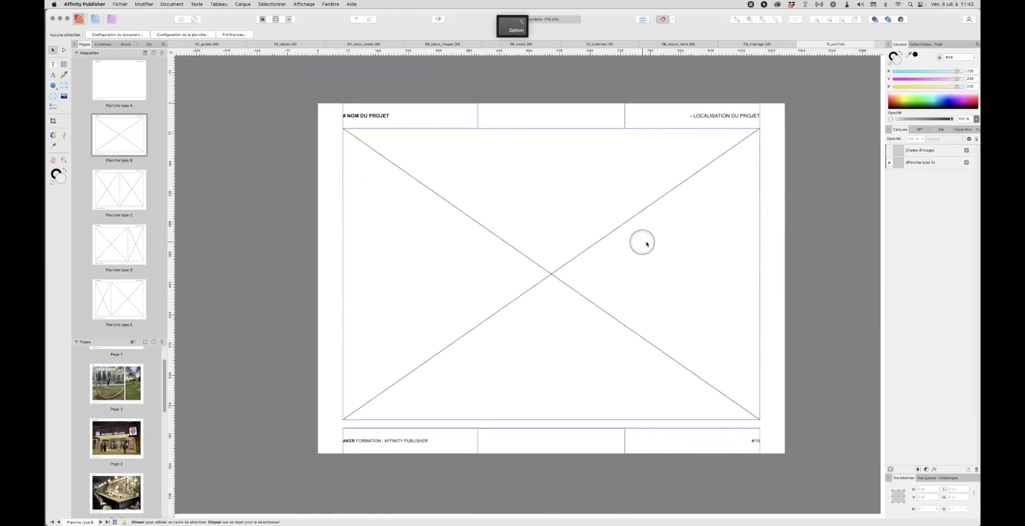
{"action": "double_click", "coordinate": [122, 87]}
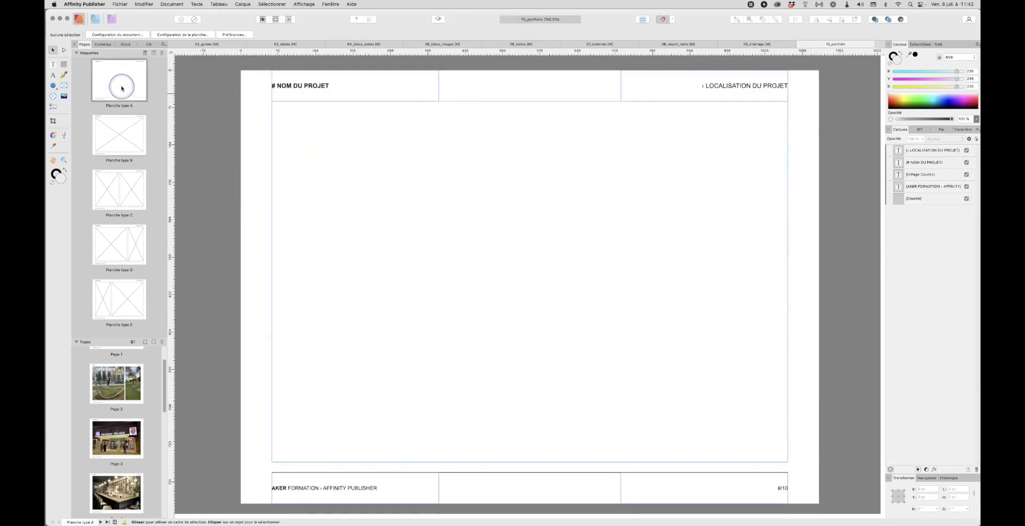
- Colour the "# NOM DU PROJET" header text red on the master page Planche type A
{"action": "triple_click", "coordinate": [334, 86]}
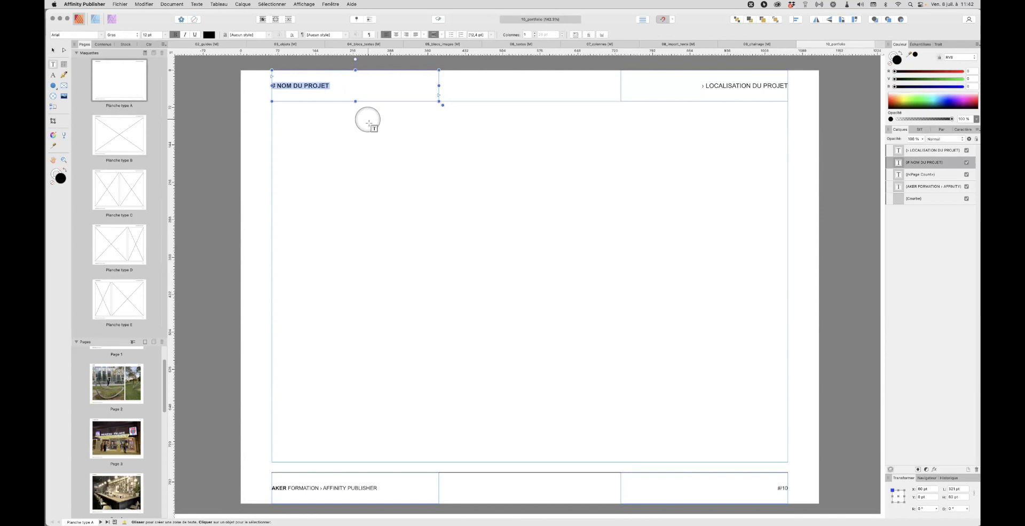
{"action": "left_click_drag", "start_coordinate": [949, 71], "coordinate": [977, 73]}
{"action": "left_click", "coordinate": [51, 50]}
- Open Planche type B, C, D and E in turn to check the project name colour inherited from Planche type A
{"action": "double_click", "coordinate": [109, 136]}
{"action": "scroll", "coordinate": [332, 224], "scroll_direction": "down", "scroll_amount": 3}
{"action": "left_click", "coordinate": [921, 167]}
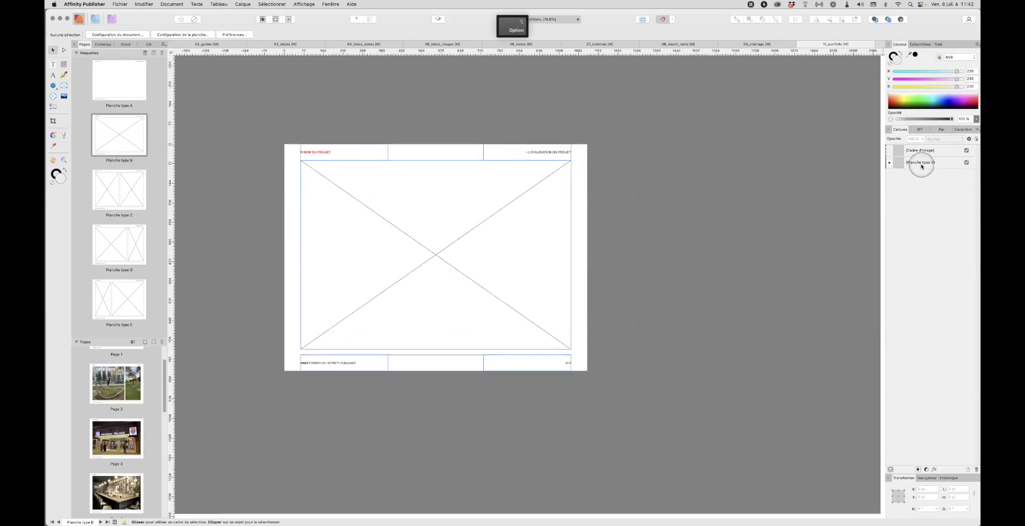
{"action": "left_click_drag", "start_coordinate": [939, 162], "coordinate": [938, 157]}
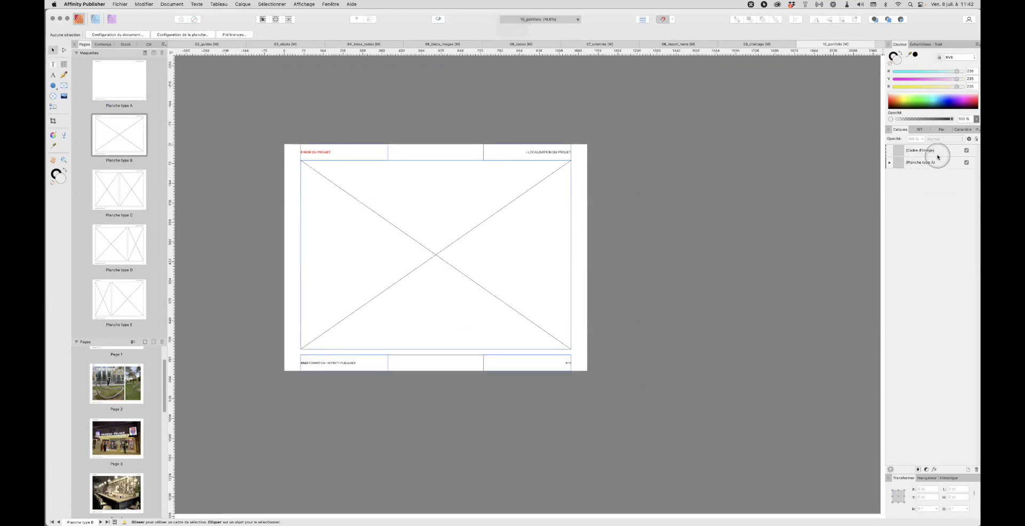
{"action": "double_click", "coordinate": [118, 190]}
{"action": "double_click", "coordinate": [112, 251]}
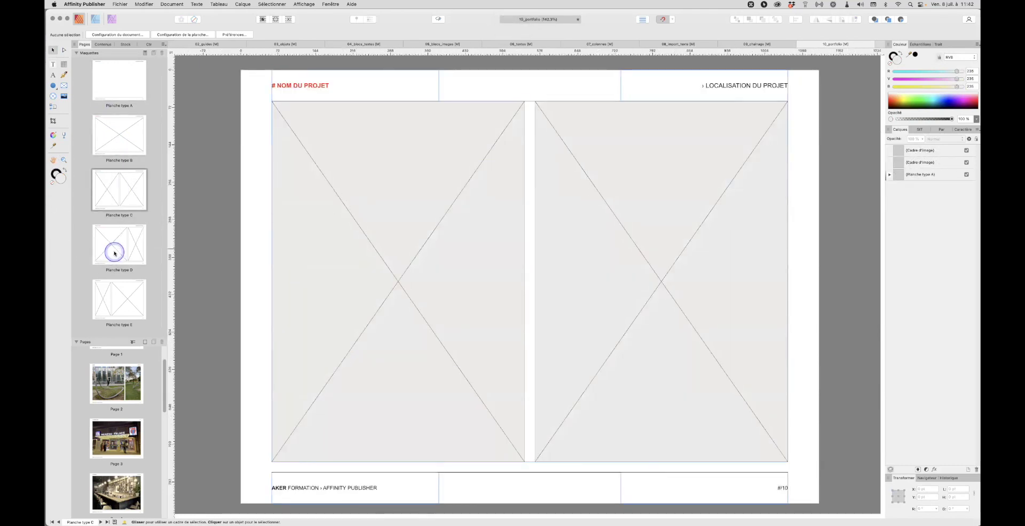
{"action": "scroll", "coordinate": [304, 209], "scroll_direction": "down", "scroll_amount": 3}
{"action": "double_click", "coordinate": [114, 301]}
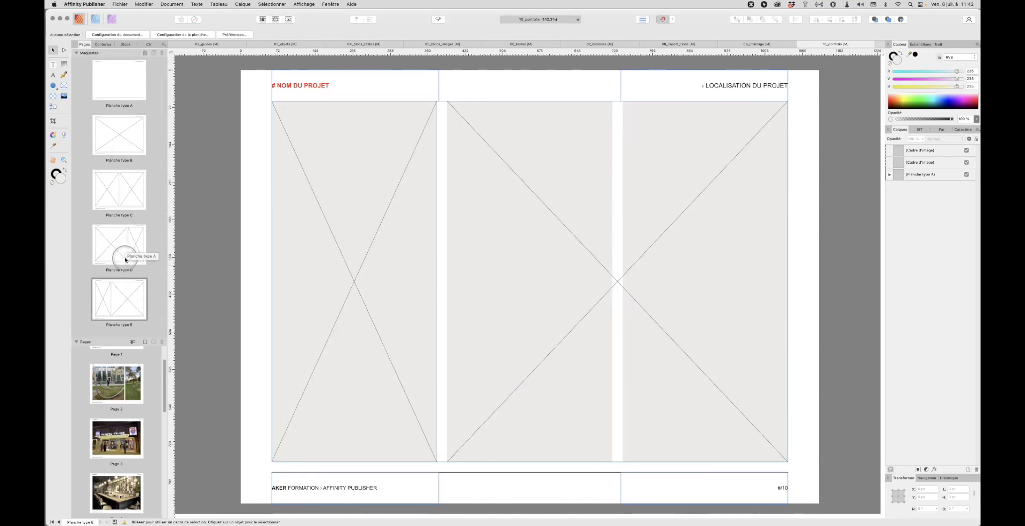
{"action": "left_click", "coordinate": [144, 53]}
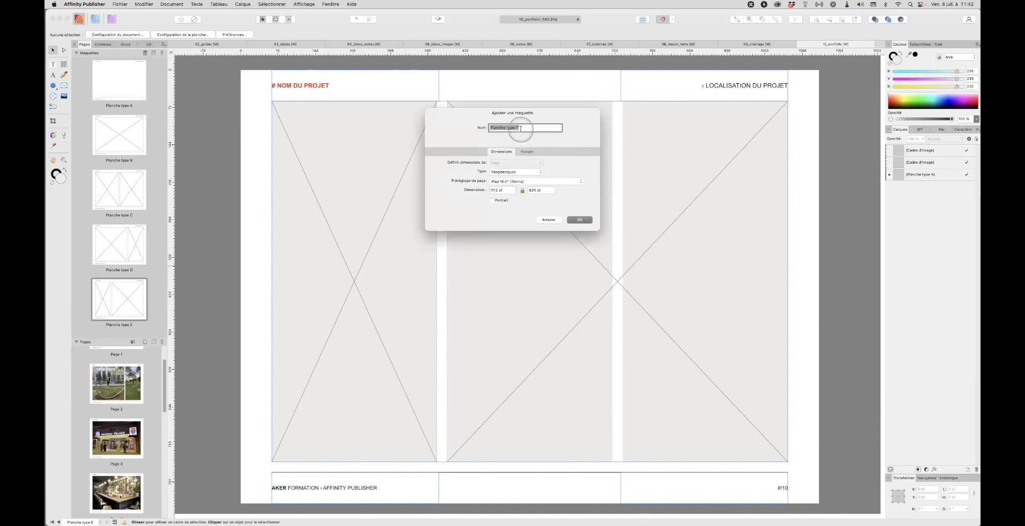
{"action": "left_click", "coordinate": [511, 182]}
{"action": "key", "text": "Escape"}
{"action": "key", "text": "Escape"}
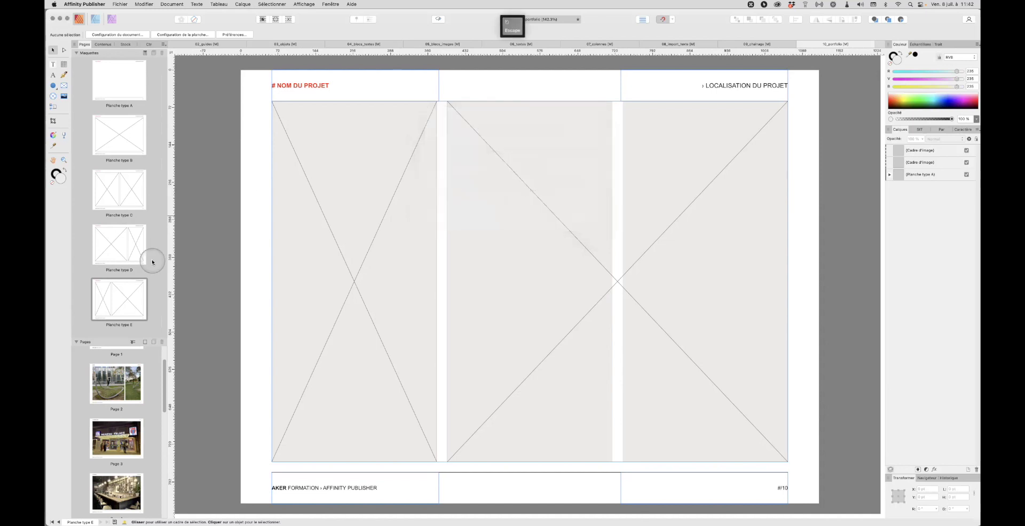
{"action": "left_click", "coordinate": [145, 54]}
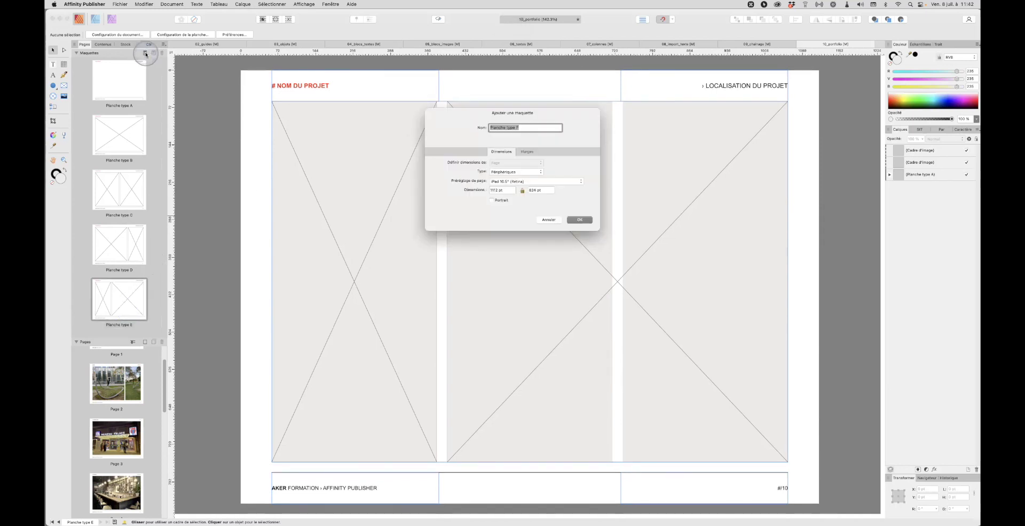
{"action": "left_click", "coordinate": [515, 171]}
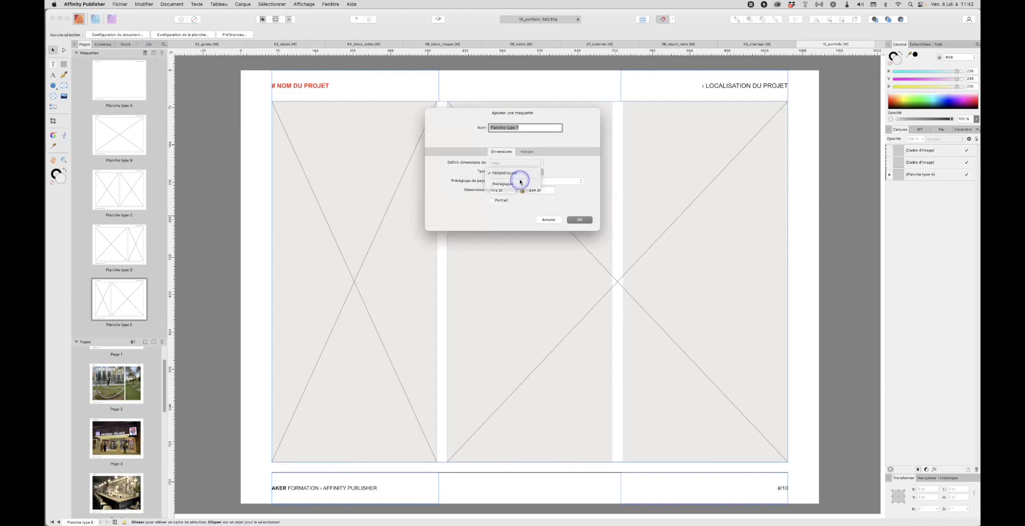
{"action": "left_click", "coordinate": [521, 181]}
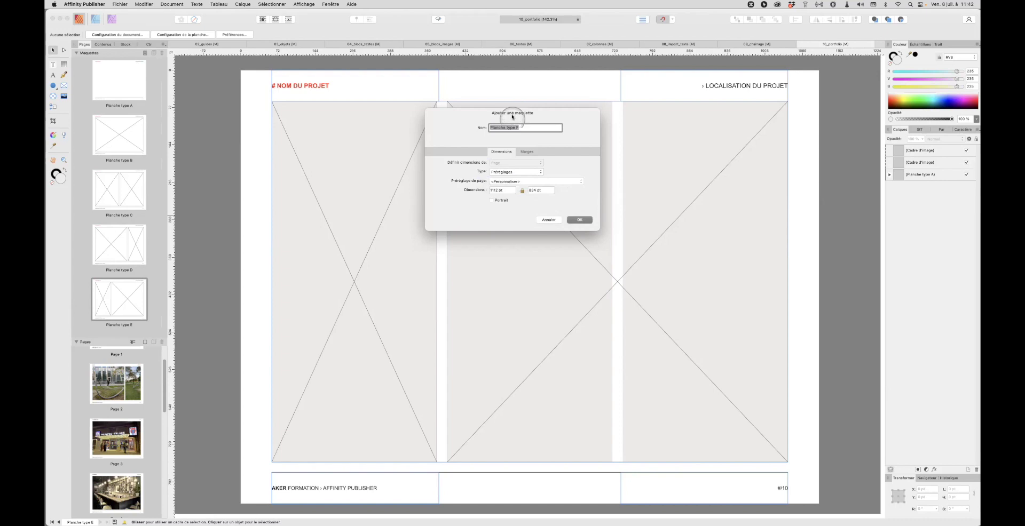
{"action": "key", "text": "Escape"}
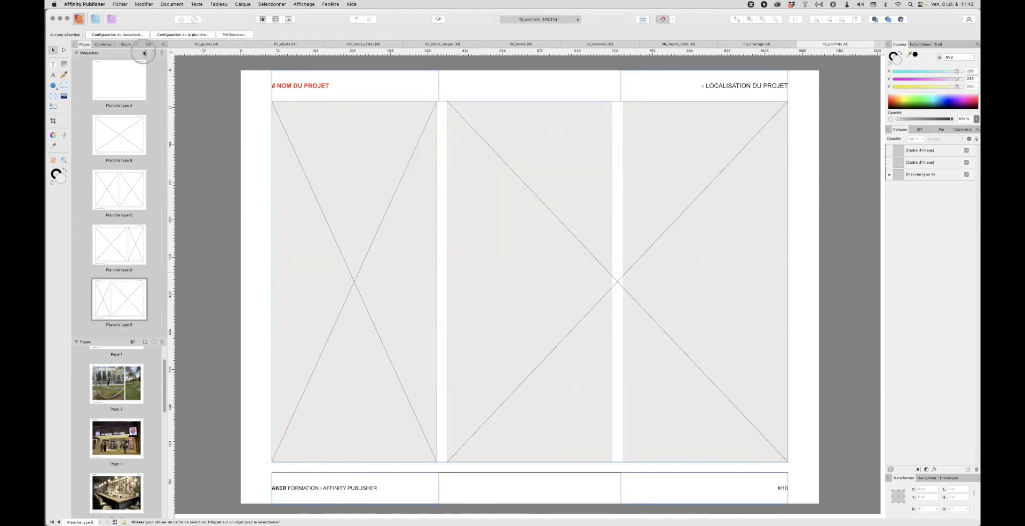
- Duplicate the master page Planche type E and open the copy, Planche type F, for editing
{"action": "right_click", "coordinate": [138, 300]}
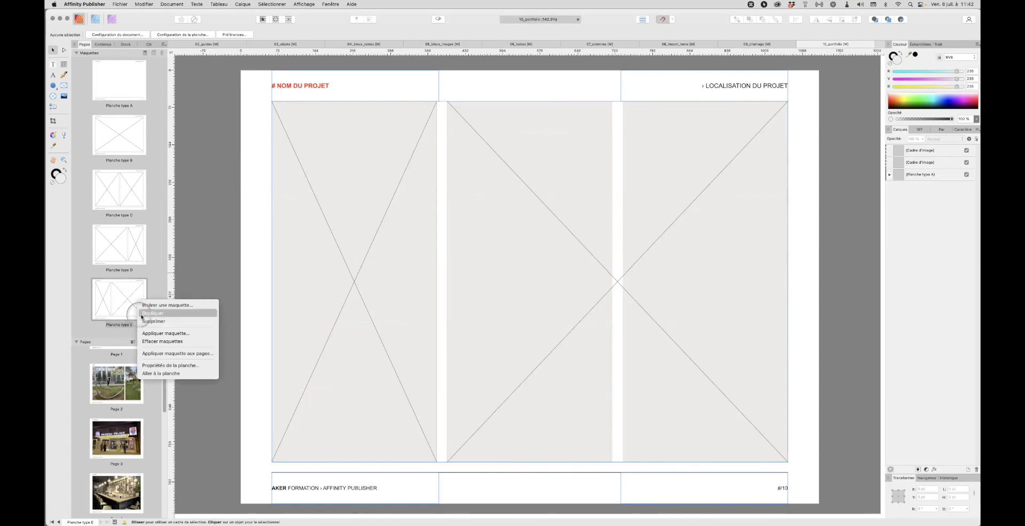
{"action": "left_click", "coordinate": [152, 314]}
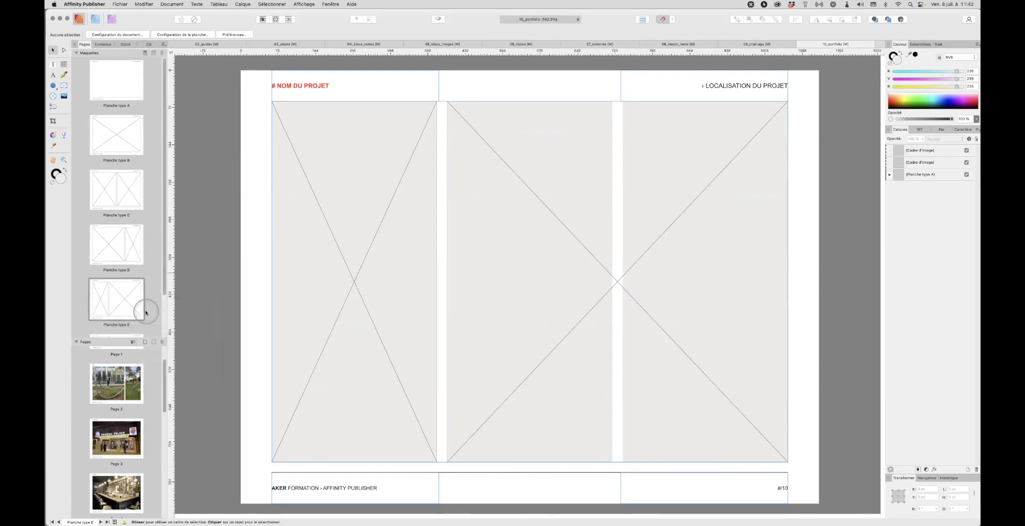
{"action": "left_click", "coordinate": [117, 294]}
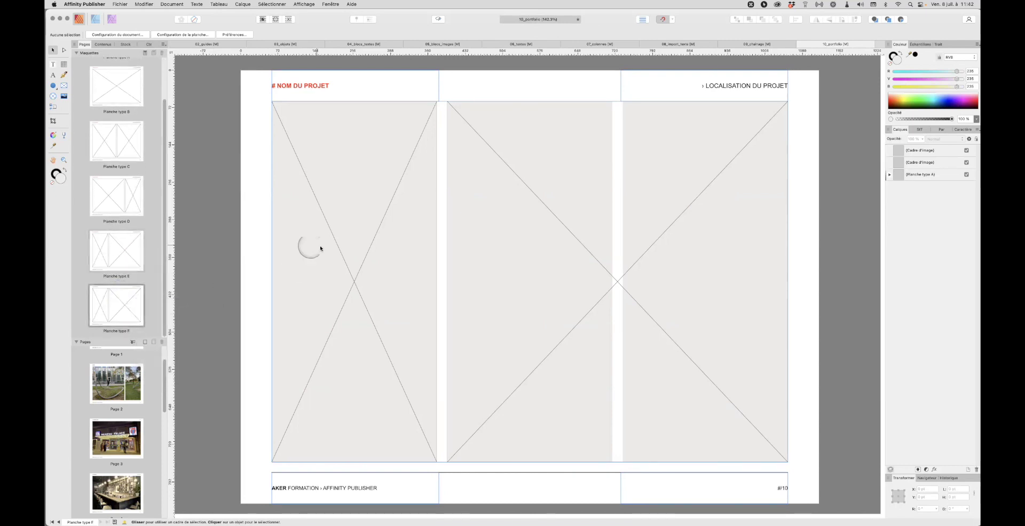
{"action": "scroll", "coordinate": [483, 259], "scroll_direction": "down", "scroll_amount": 3}
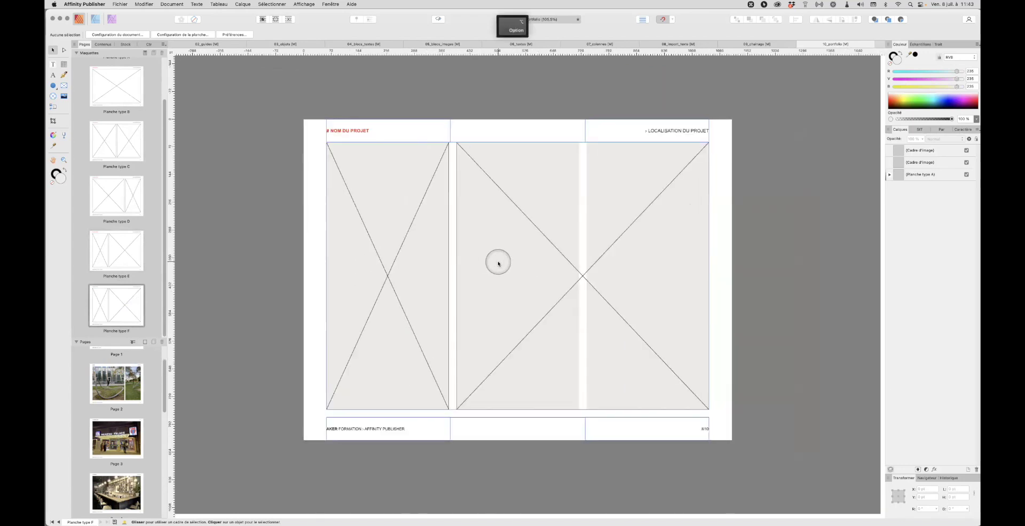
{"action": "left_click", "coordinate": [395, 230]}
{"action": "left_click", "coordinate": [276, 220]}
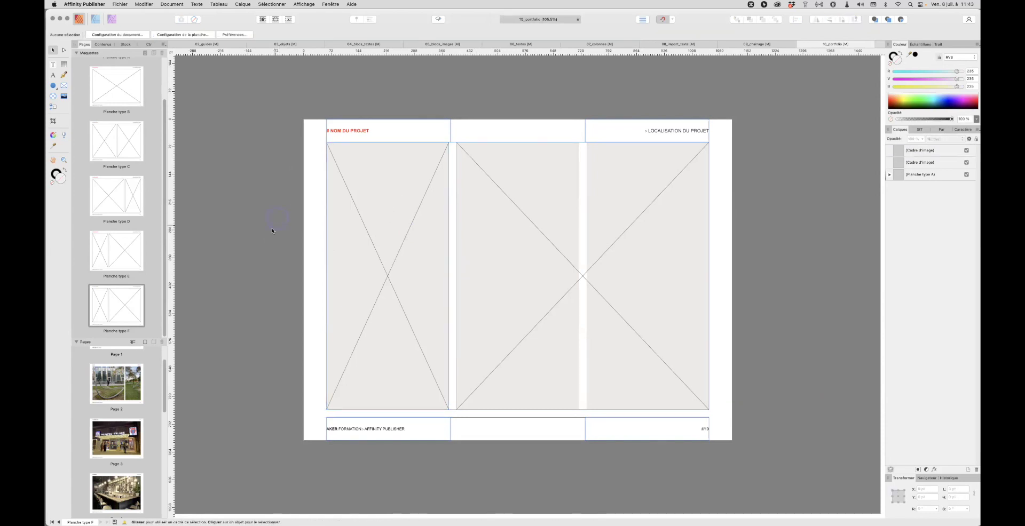
- Set the column guides of Planche type F to 4 columns and 2 rows
{"action": "left_click", "coordinate": [298, 3]}
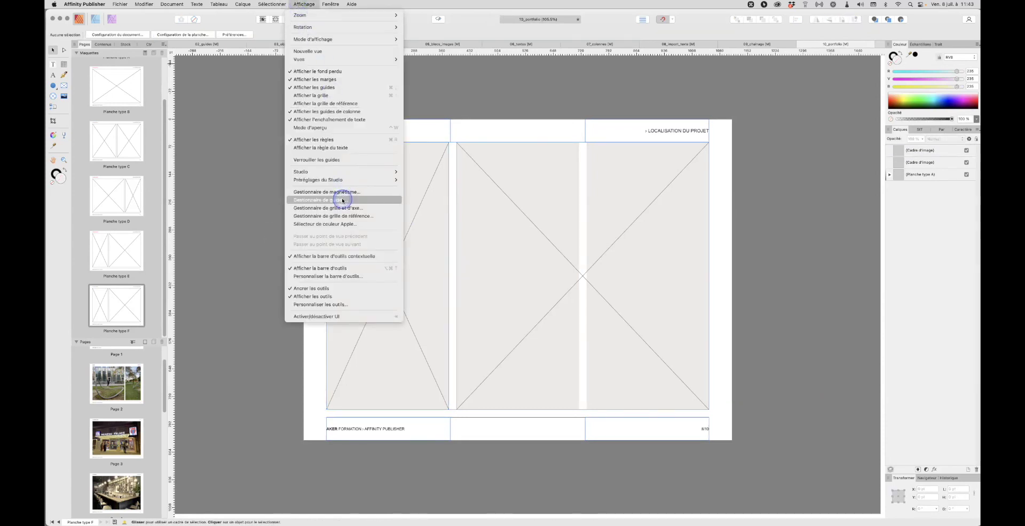
{"action": "left_click", "coordinate": [321, 200]}
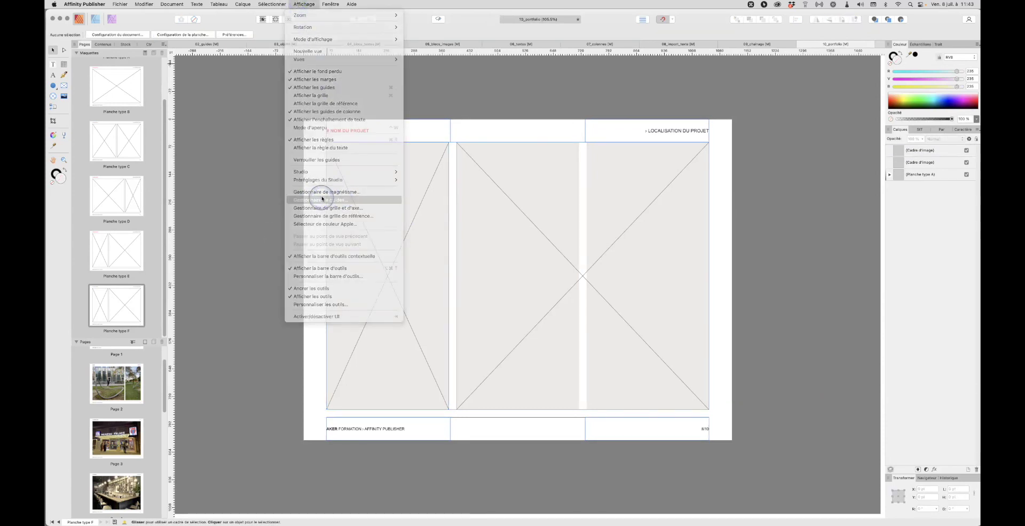
{"action": "left_click", "coordinate": [631, 337]}
{"action": "left_click_drag", "start_coordinate": [628, 342], "coordinate": [629, 344]}
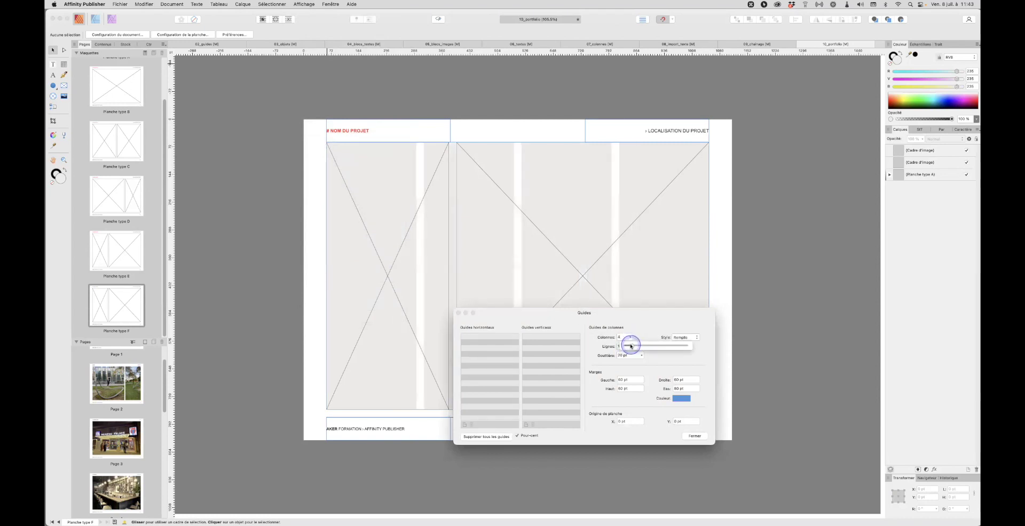
{"action": "type", "text": "2"}
{"action": "key", "text": "Tab"}
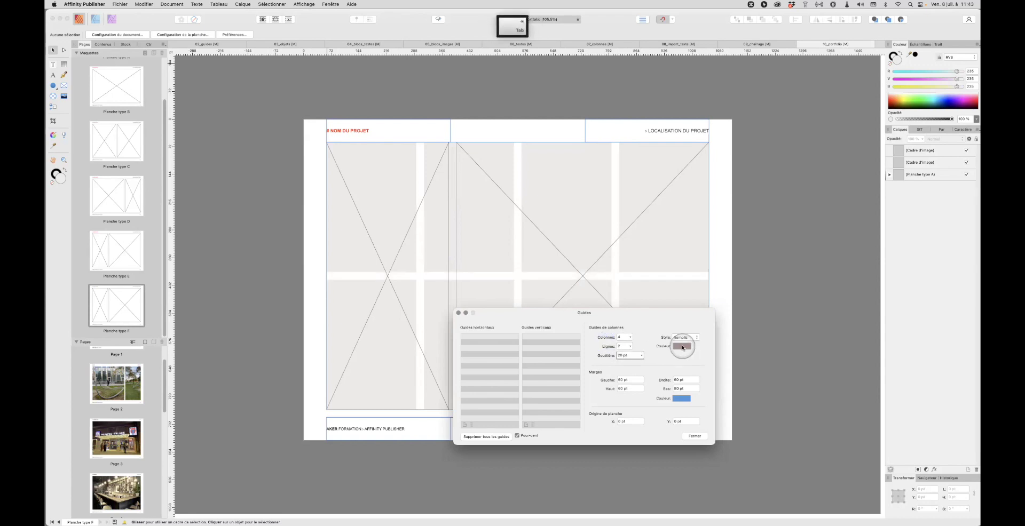
{"action": "left_click", "coordinate": [694, 437]}
- Delete the wide image frame and resize the narrow one to fill the grid's upper-left quarter, two columns by one row
{"action": "left_click", "coordinate": [593, 291]}
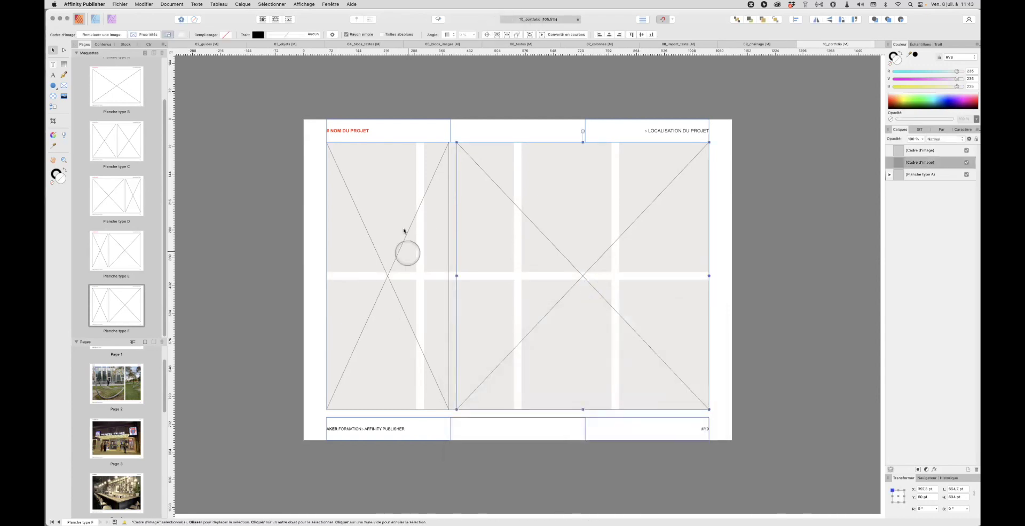
{"action": "left_click", "coordinate": [509, 225]}
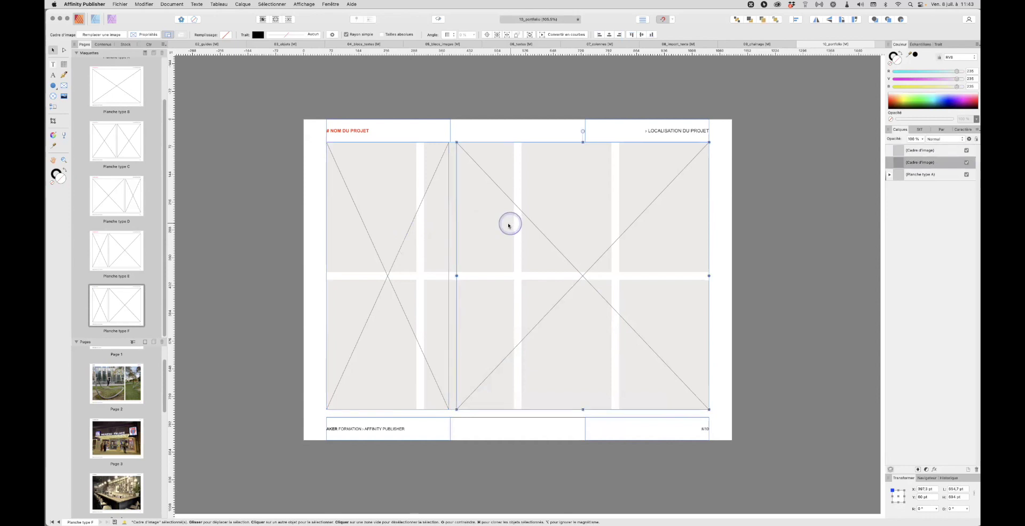
{"action": "key", "text": "Delete"}
{"action": "left_click", "coordinate": [434, 231]}
{"action": "left_click_drag", "start_coordinate": [448, 409], "coordinate": [512, 271]}
- Draw three more rectangular image frames on Planche type F, each filling one of the remaining quarters of the grid
{"action": "left_click", "coordinate": [63, 85]}
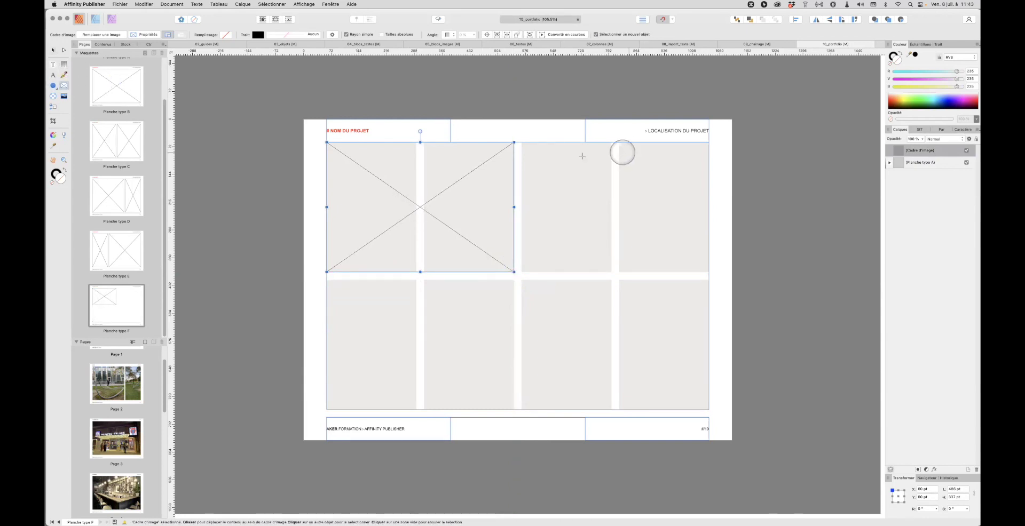
{"action": "left_click_drag", "start_coordinate": [522, 142], "coordinate": [709, 272]}
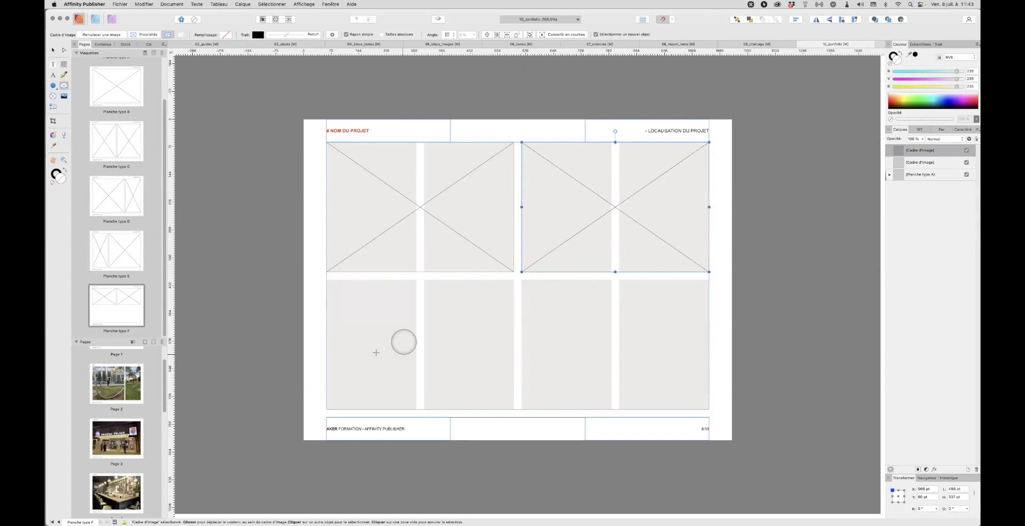
{"action": "left_click_drag", "start_coordinate": [327, 280], "coordinate": [514, 410]}
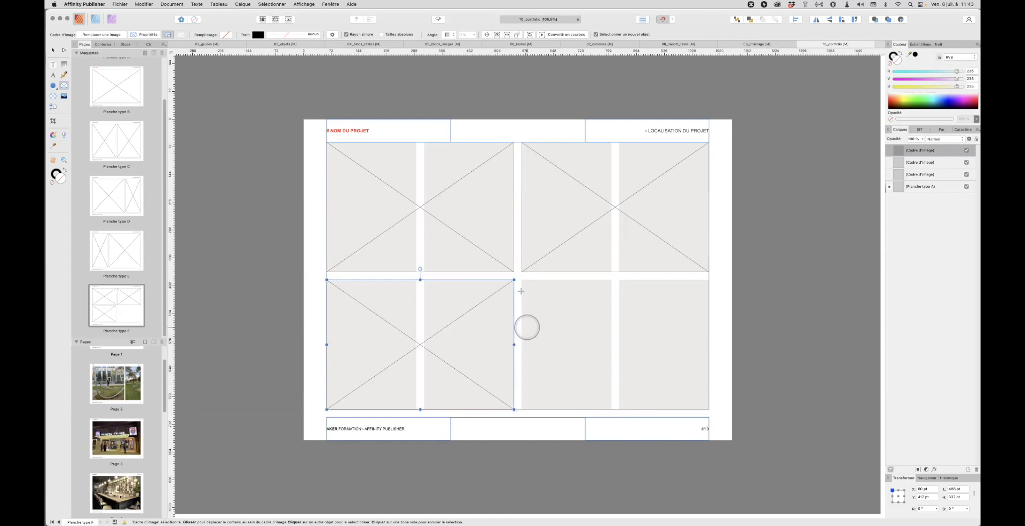
{"action": "left_click_drag", "start_coordinate": [522, 280], "coordinate": [708, 409]}
{"action": "left_click", "coordinate": [785, 311]}
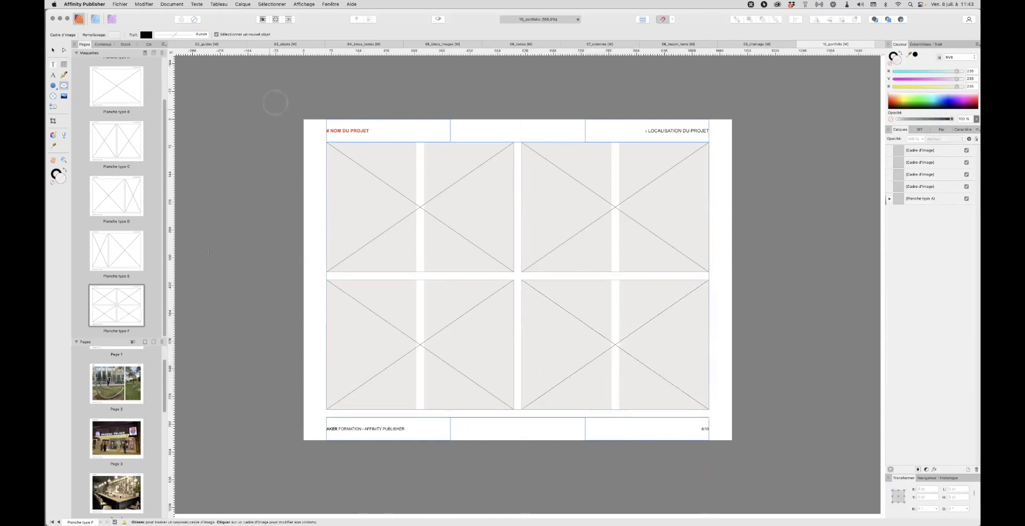
{"action": "double_click", "coordinate": [110, 300]}
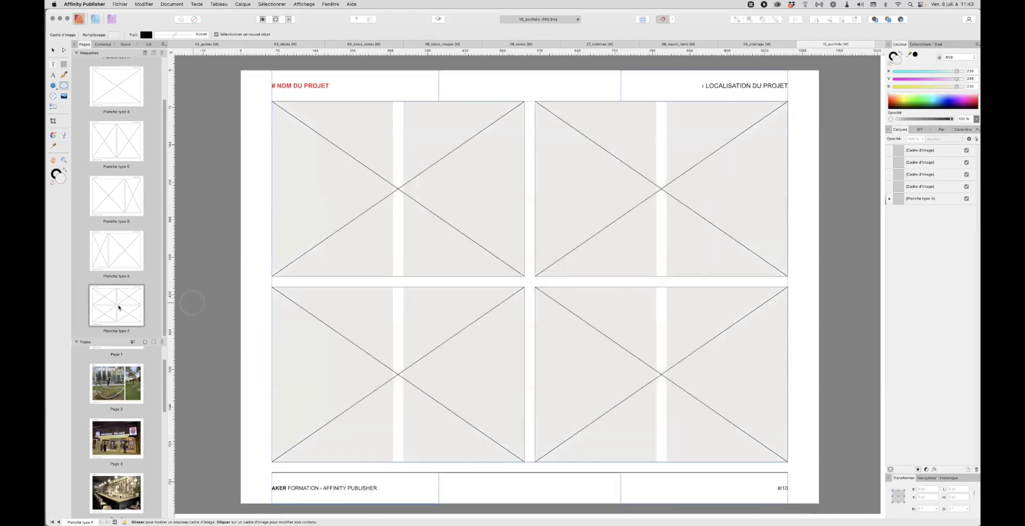
- Add one page after page 10 based on the master page Planche type D, and open the new page 11
{"action": "scroll", "coordinate": [115, 420], "scroll_direction": "down", "scroll_amount": 8}
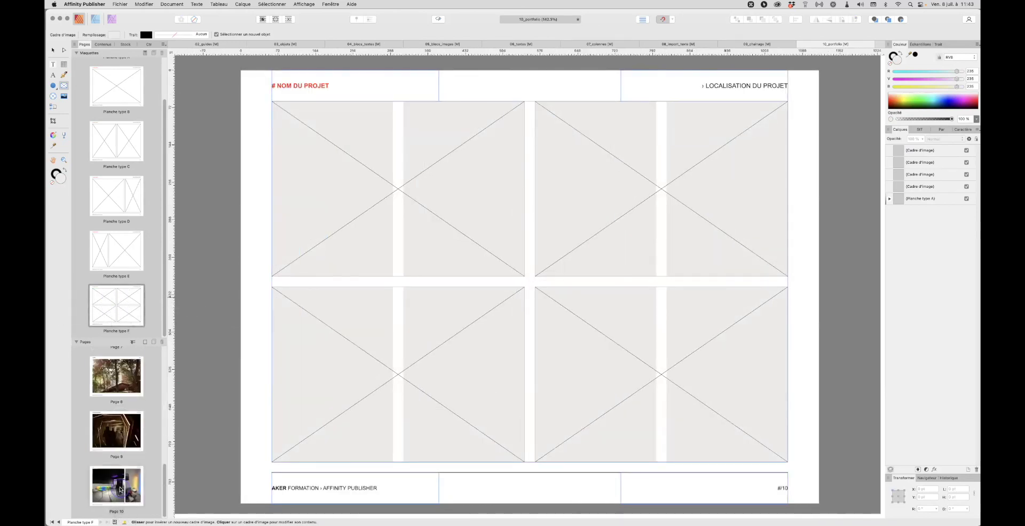
{"action": "double_click", "coordinate": [120, 490]}
{"action": "key", "text": "alt"}
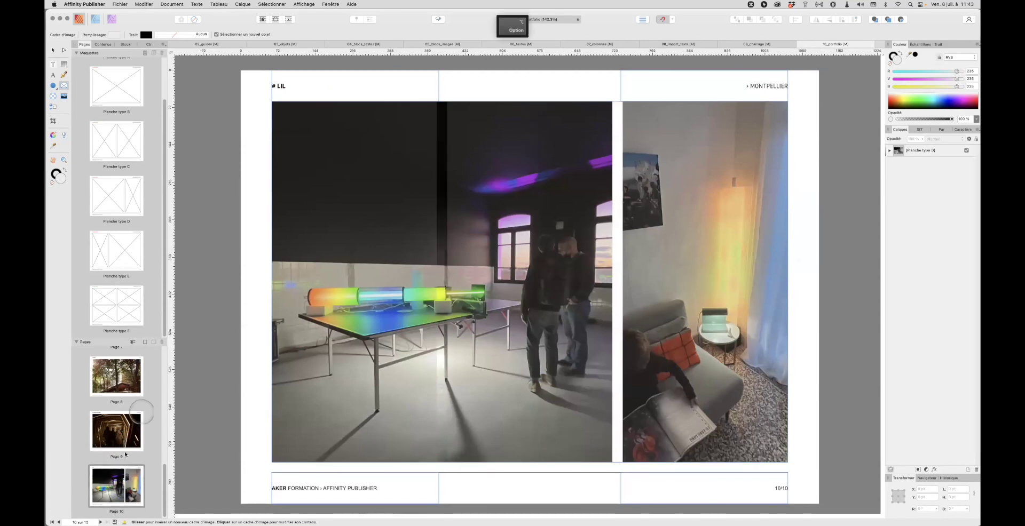
{"action": "left_click", "coordinate": [145, 342]}
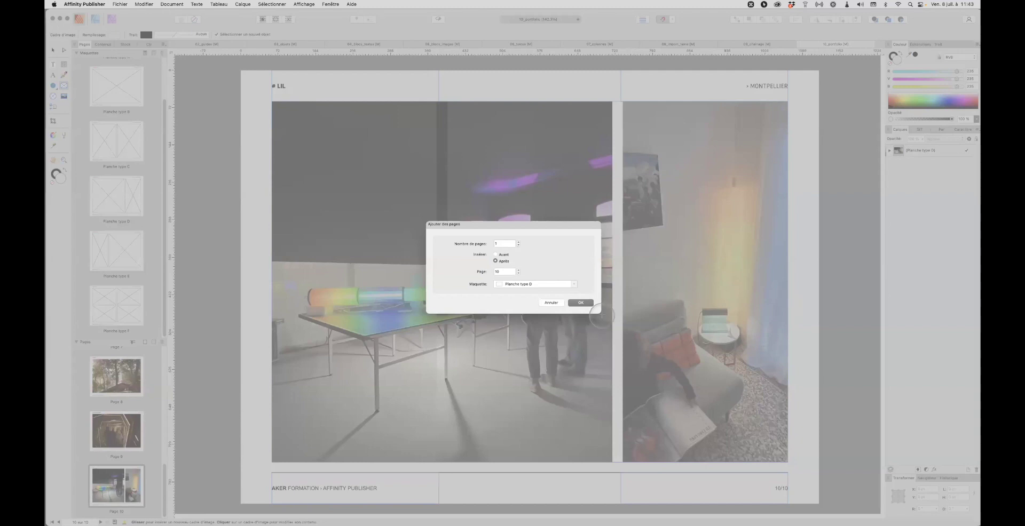
{"action": "left_click", "coordinate": [581, 304]}
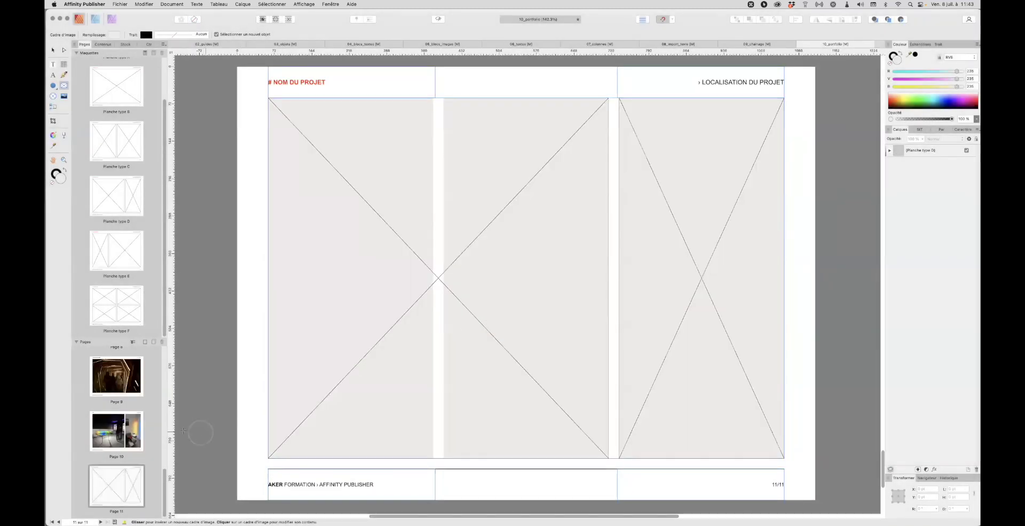
{"action": "left_click", "coordinate": [119, 499]}
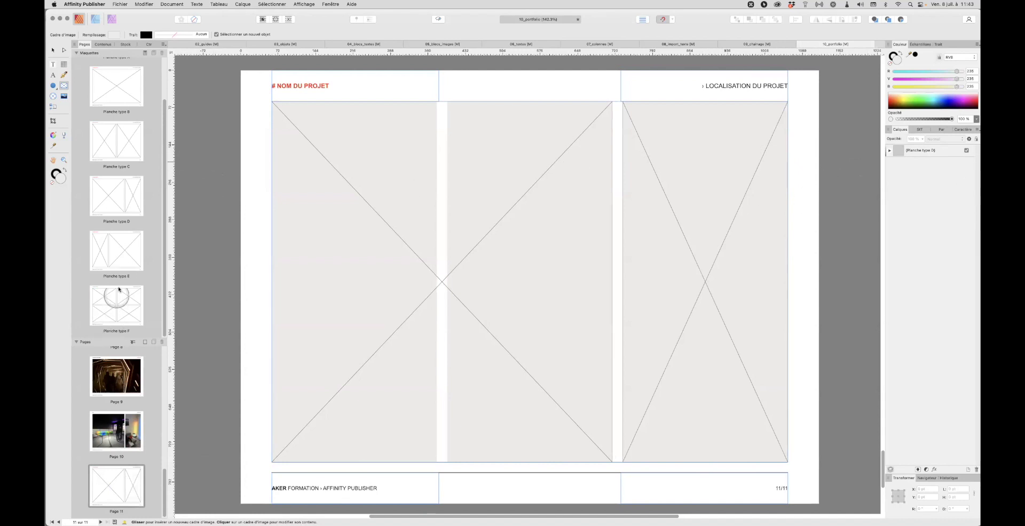
- Apply the master page Planche type B to page 11 and replace it with Planche type C
{"action": "scroll", "coordinate": [113, 255], "scroll_direction": "up", "scroll_amount": 3}
{"action": "left_click", "coordinate": [124, 130]}
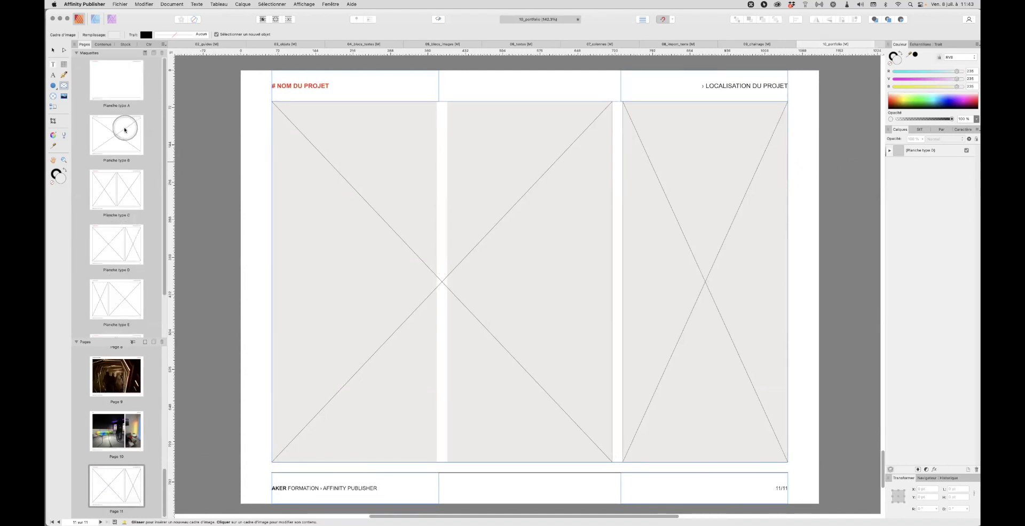
{"action": "left_click_drag", "start_coordinate": [124, 130], "coordinate": [123, 486]}
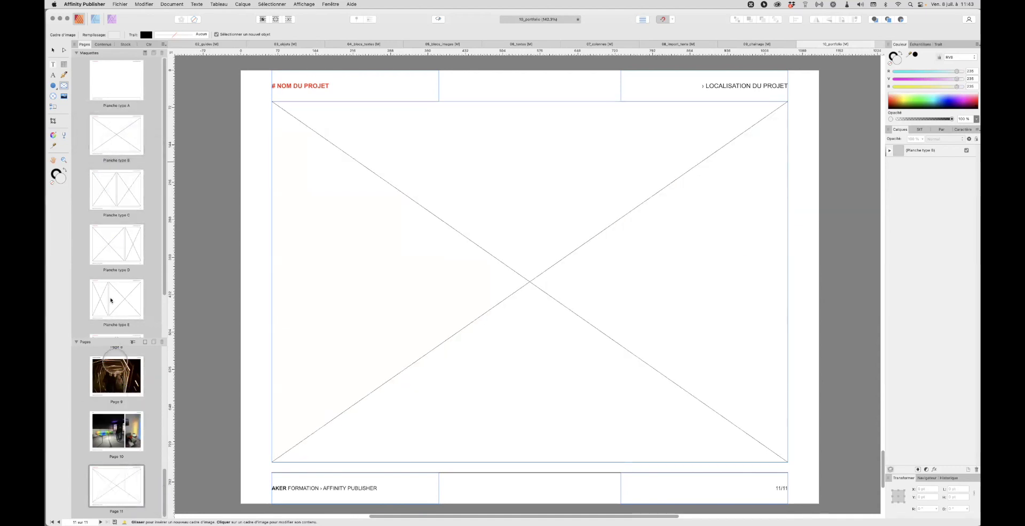
{"action": "left_click_drag", "start_coordinate": [123, 208], "coordinate": [122, 485]}
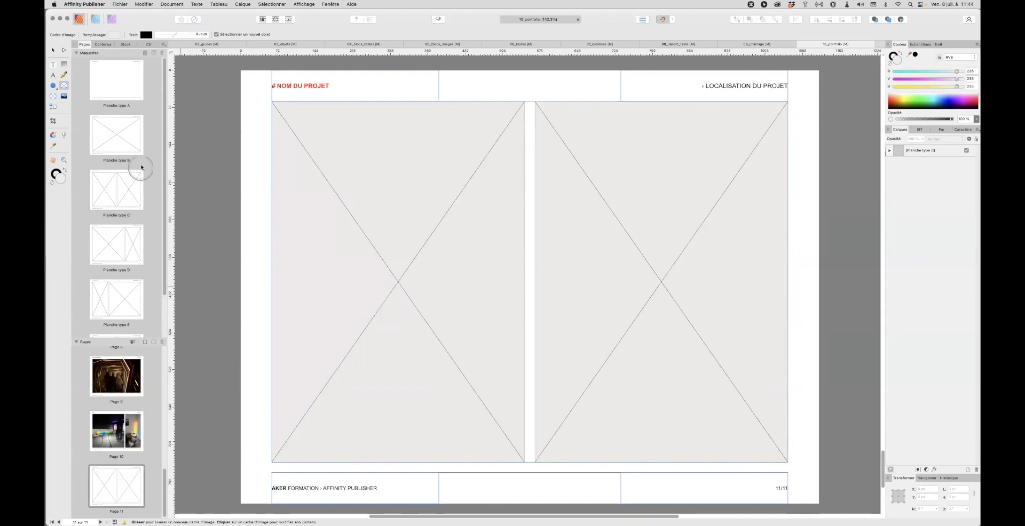
- Apply the master page Planche type E to page 11 and select each of its two image frames
{"action": "scroll", "coordinate": [126, 246], "scroll_direction": "down", "scroll_amount": 3}
{"action": "left_click_drag", "start_coordinate": [114, 256], "coordinate": [109, 486]}
{"action": "left_click", "coordinate": [356, 250]}
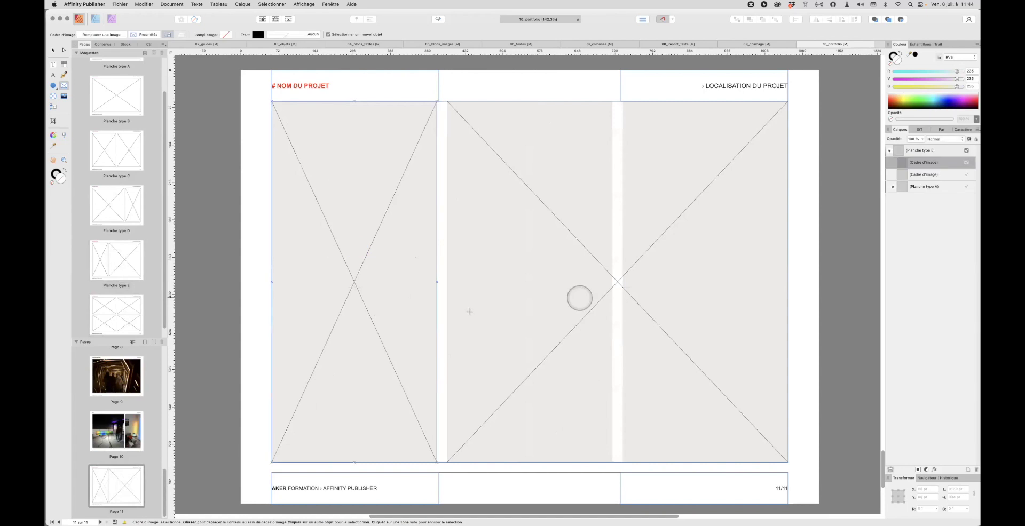
{"action": "left_click", "coordinate": [499, 282]}
{"action": "scroll", "coordinate": [334, 263], "scroll_direction": "down", "scroll_amount": 2}
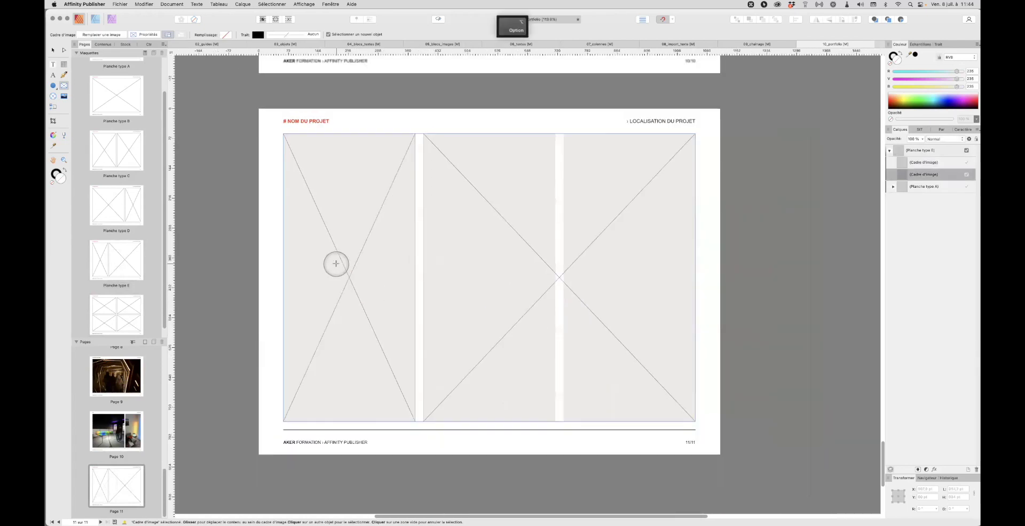
- Fill the narrow image frame on page 11 with the Unsplash JPEG from the 01_imports folder
{"action": "left_click", "coordinate": [347, 207]}
{"action": "left_click", "coordinate": [53, 50]}
{"action": "left_click", "coordinate": [378, 283]}
{"action": "left_click", "coordinate": [505, 230]}
{"action": "left_click", "coordinate": [367, 215]}
{"action": "left_click", "coordinate": [519, 209]}
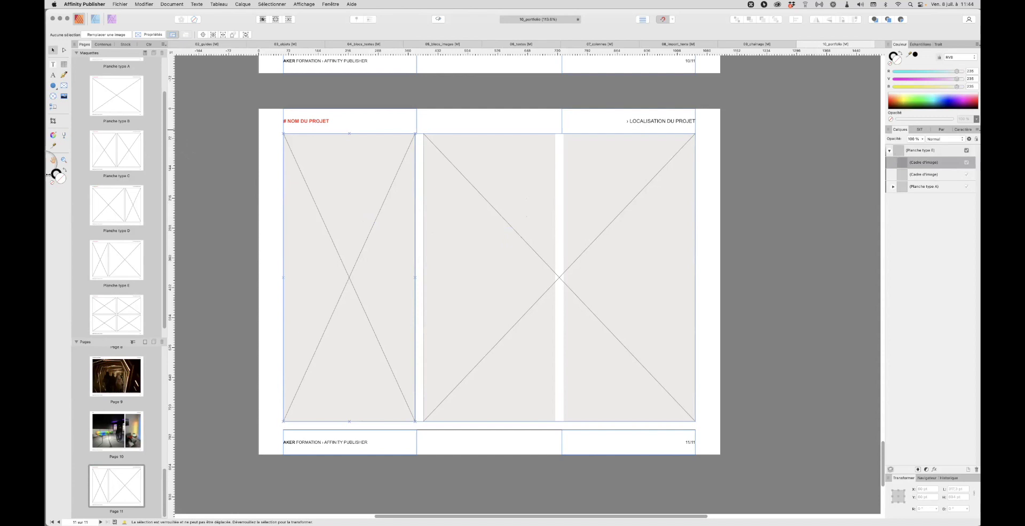
{"action": "left_click", "coordinate": [65, 98]}
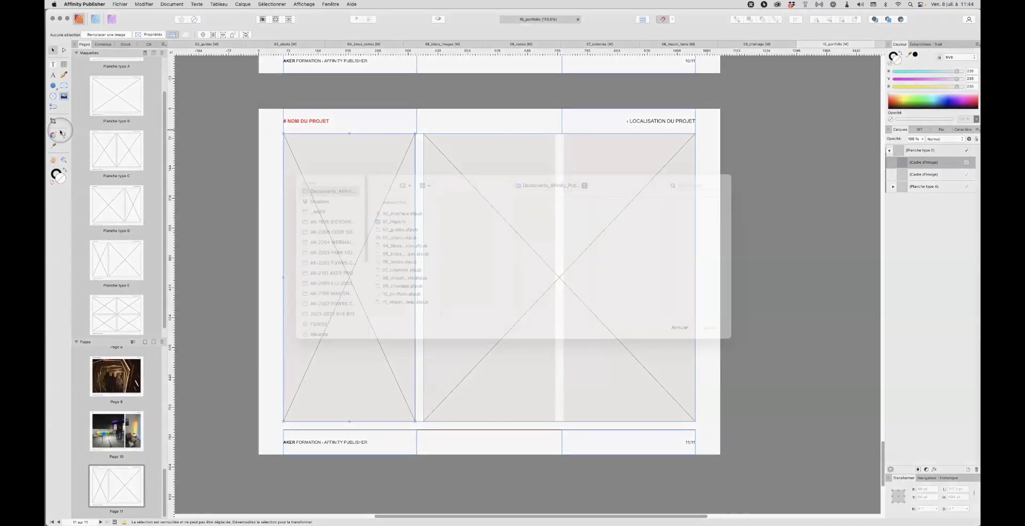
{"action": "left_click", "coordinate": [412, 239]}
{"action": "left_click", "coordinate": [425, 233]}
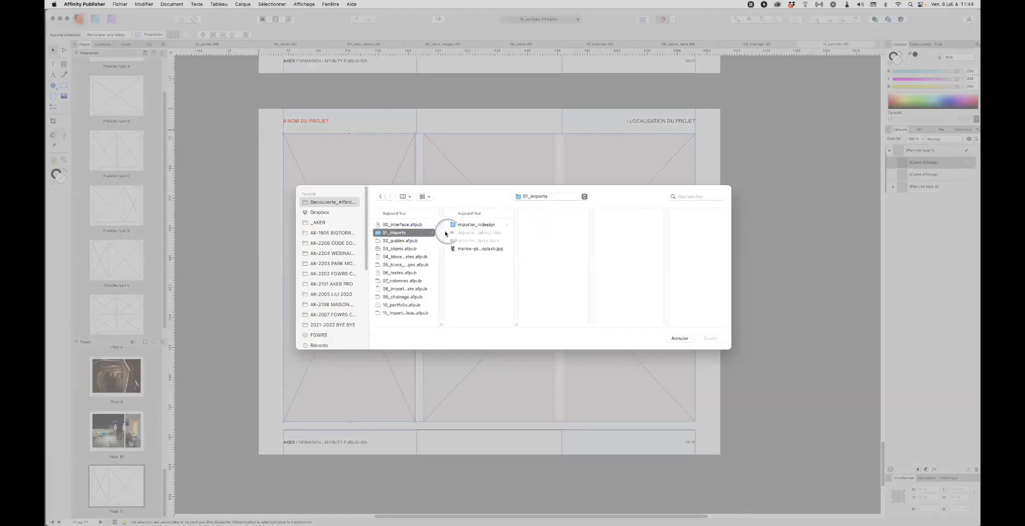
{"action": "left_click", "coordinate": [475, 249]}
{"action": "key", "text": "Return"}
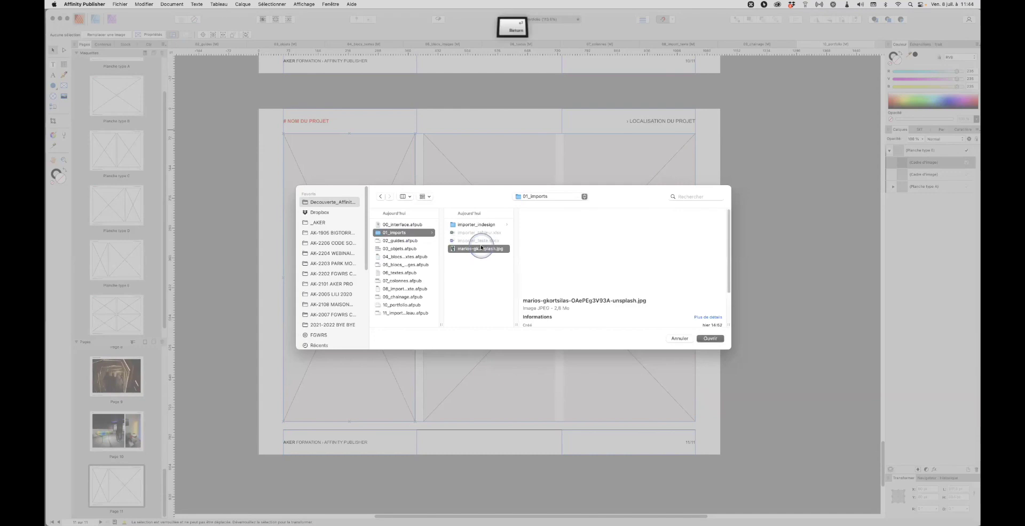
- Fill the wide image frame on page 11 with the same Unsplash JPEG and deselect it
{"action": "left_click", "coordinate": [523, 250]}
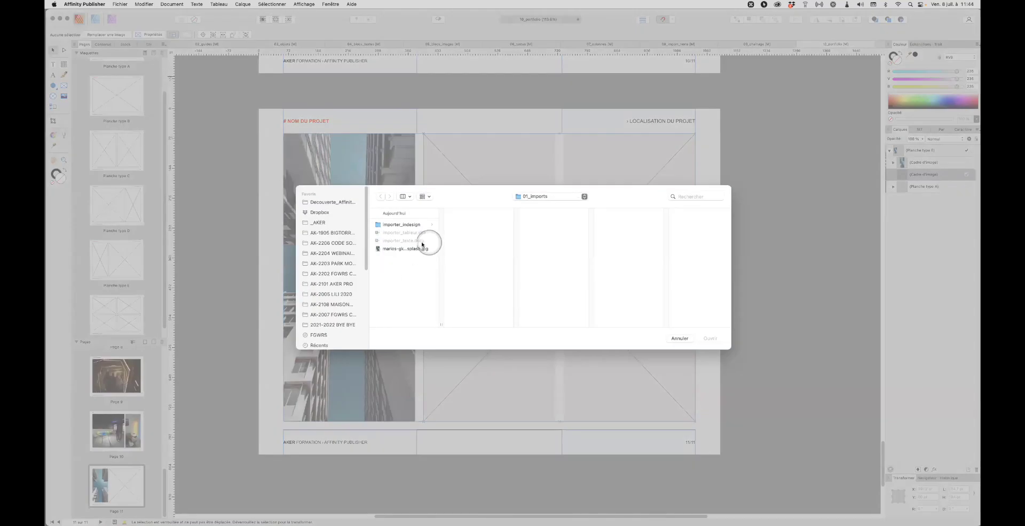
{"action": "left_click", "coordinate": [414, 248]}
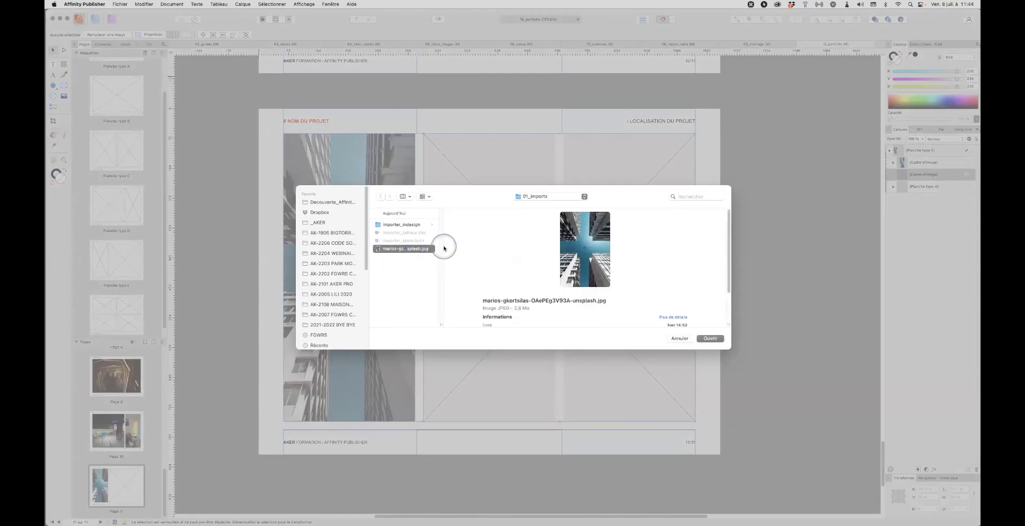
{"action": "key", "text": "Return"}
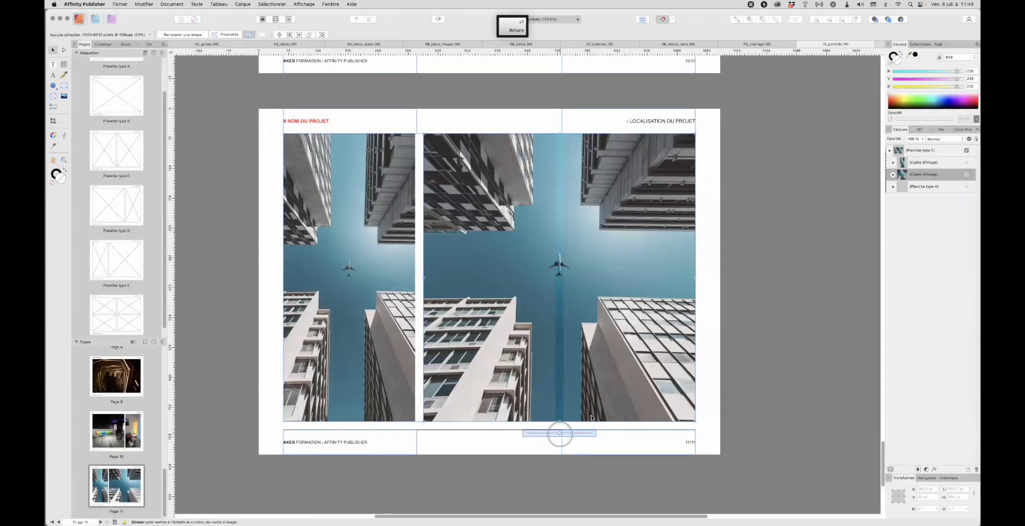
{"action": "left_click", "coordinate": [203, 396], "text": "alt"}
- Replace the red project name in page 11's header with "DÉMO AFFINITY PUBLISHER" and deselect the text
{"action": "scroll", "coordinate": [203, 396], "scroll_direction": "down", "scroll_amount": 3}
{"action": "scroll", "coordinate": [292, 278], "scroll_direction": "up", "scroll_amount": 3}
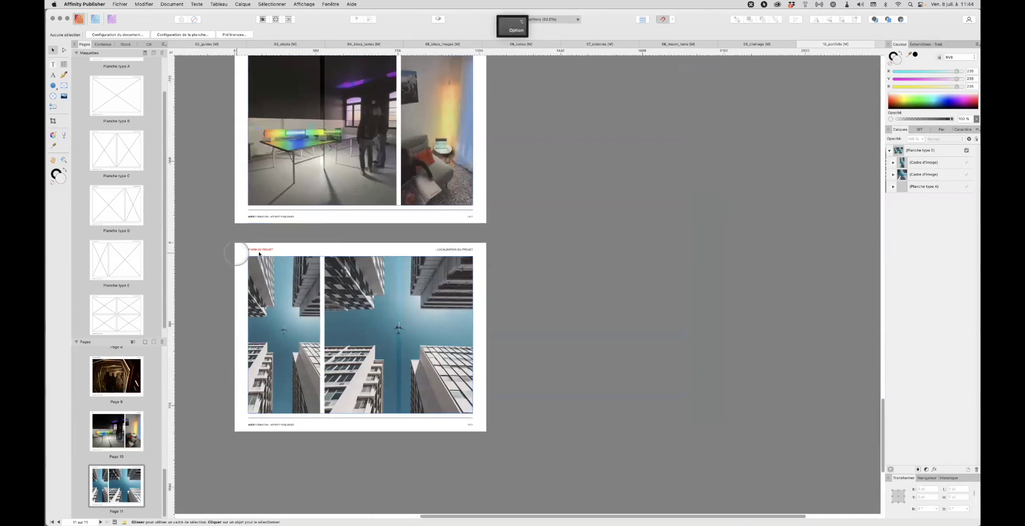
{"action": "scroll", "coordinate": [298, 272], "scroll_direction": "up", "scroll_amount": 5}
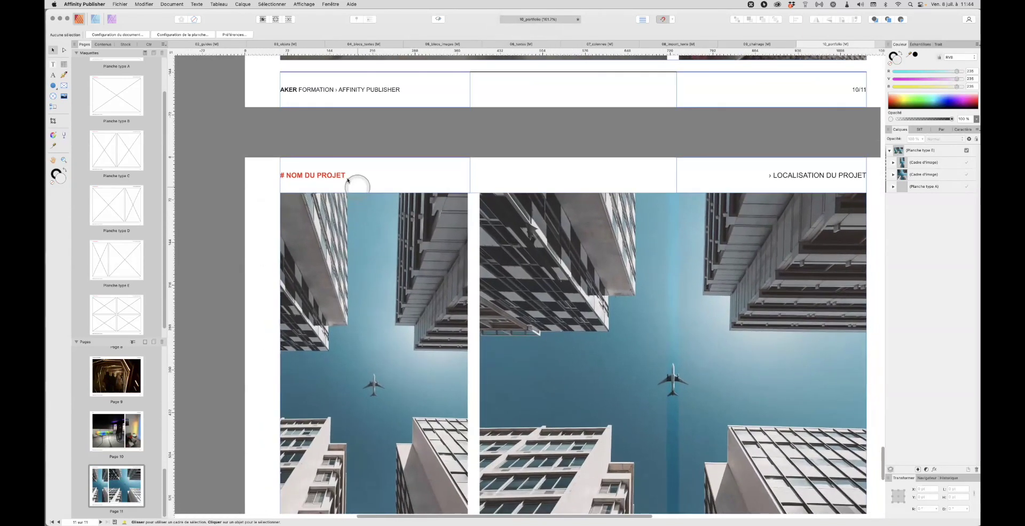
{"action": "left_click", "coordinate": [309, 175]}
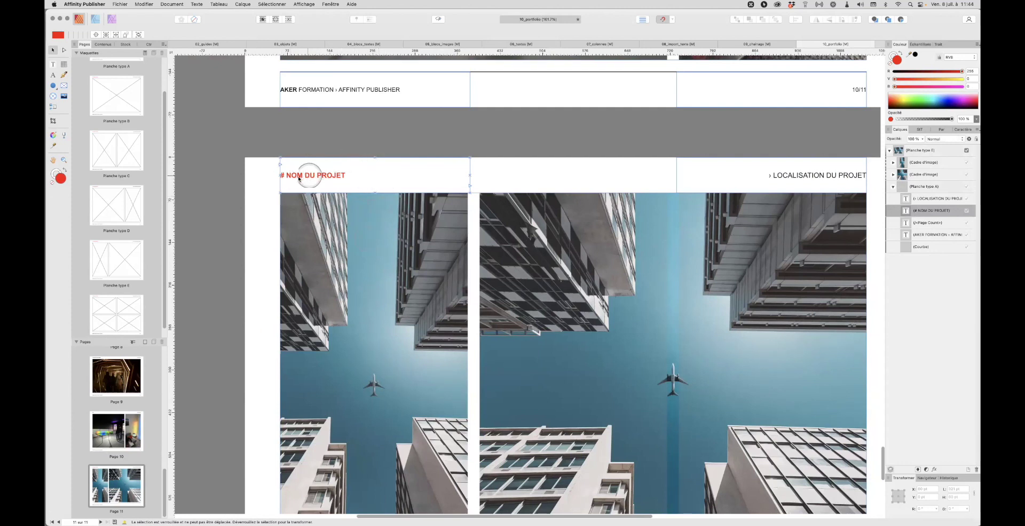
{"action": "triple_click", "coordinate": [326, 175]}
{"action": "key", "text": "Caps_Lock"}
{"action": "type", "text": "DÉMO AFFINITY "}
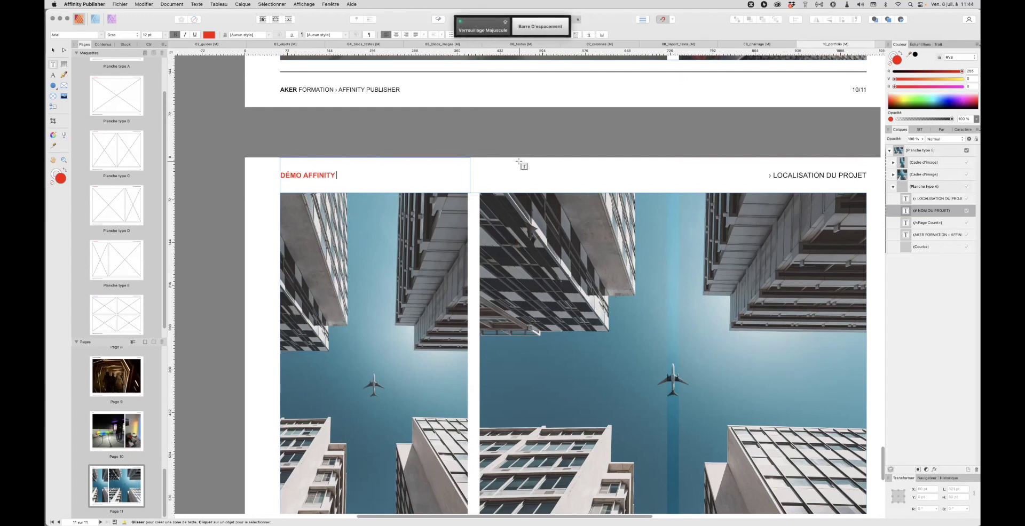
{"action": "type", "text": "PUBLISHE"}
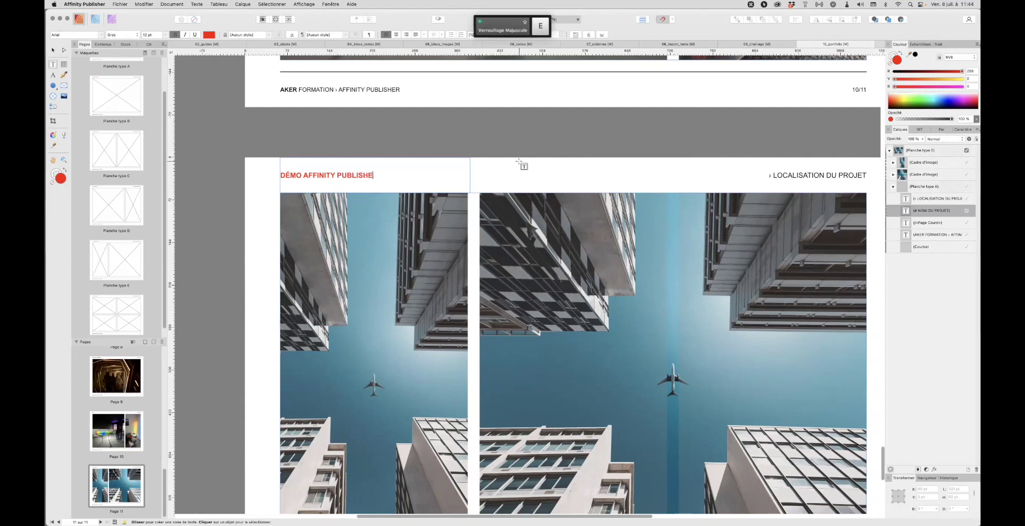
{"action": "type", "text": "R"}
{"action": "key", "text": "Escape"}
{"action": "left_click", "coordinate": [53, 51]}
{"action": "scroll", "coordinate": [537, 360], "scroll_direction": "down", "scroll_amount": 3}
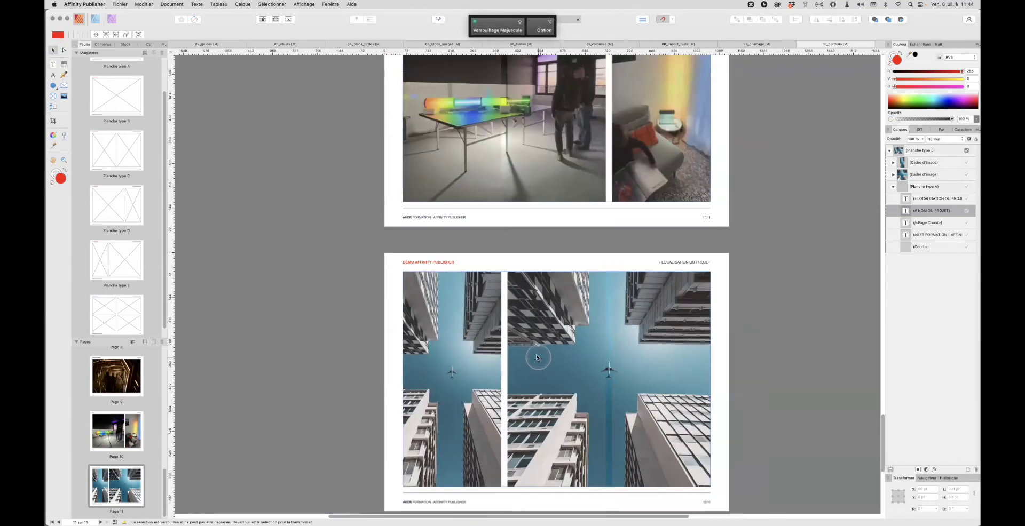
{"action": "left_click", "coordinate": [364, 315]}
- Examine page 11's header and image layout and compare them with pages 9 and 10
{"action": "scroll", "coordinate": [427, 245], "scroll_direction": "up", "scroll_amount": 4}
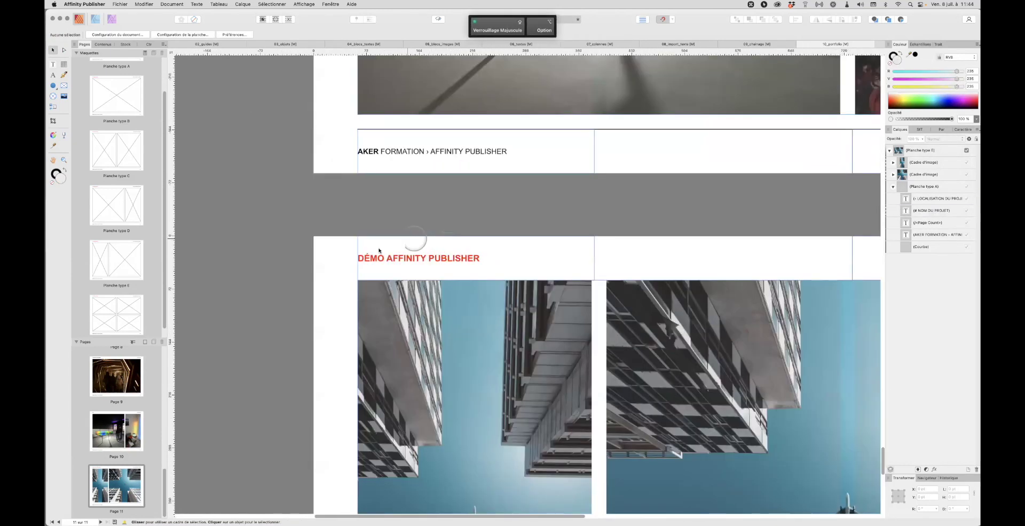
{"action": "scroll", "coordinate": [397, 259], "scroll_direction": "down", "scroll_amount": 3}
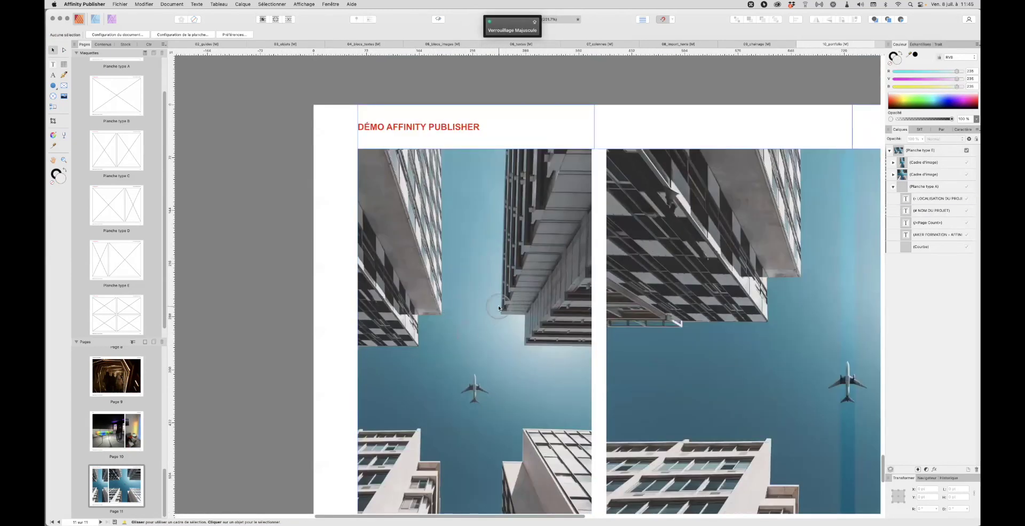
{"action": "scroll", "coordinate": [498, 307], "scroll_direction": "down", "scroll_amount": 3}
{"action": "scroll", "coordinate": [494, 309], "scroll_direction": "down", "scroll_amount": 4}
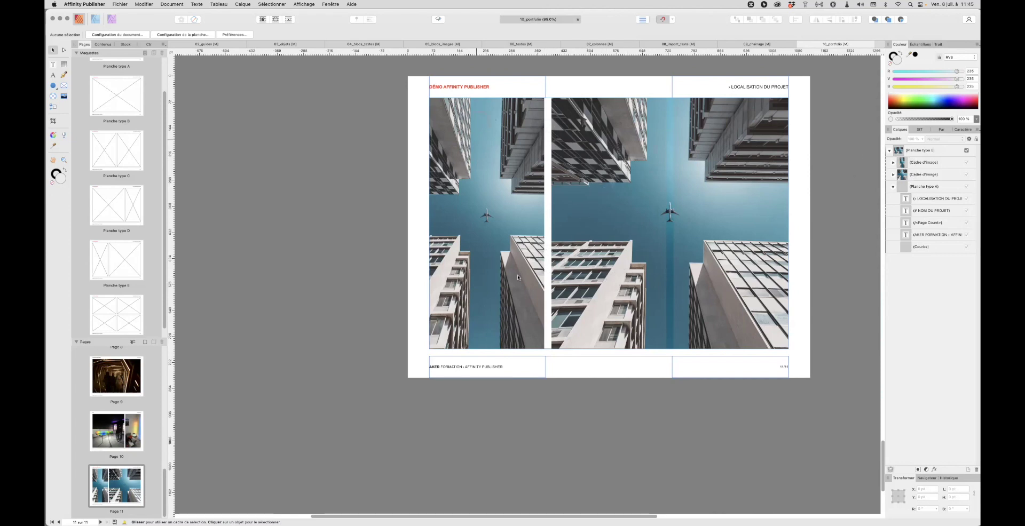
{"action": "scroll", "coordinate": [138, 229], "scroll_direction": "up", "scroll_amount": 3}
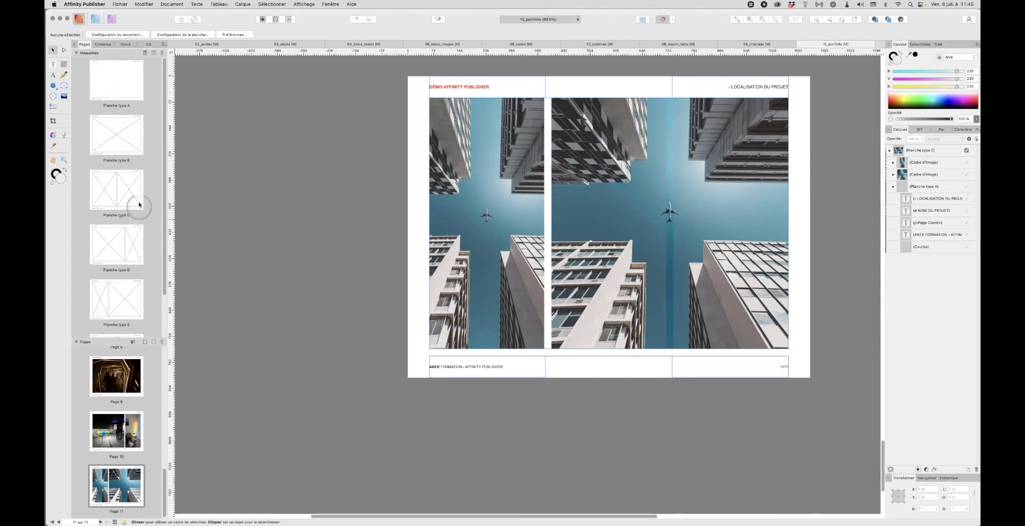
{"action": "left_click", "coordinate": [104, 379]}
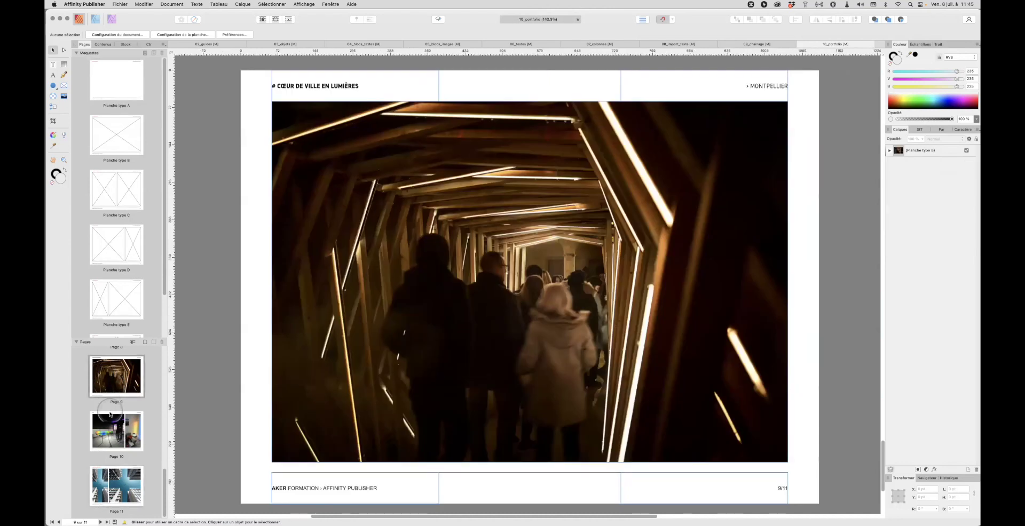
{"action": "left_click", "coordinate": [114, 413]}
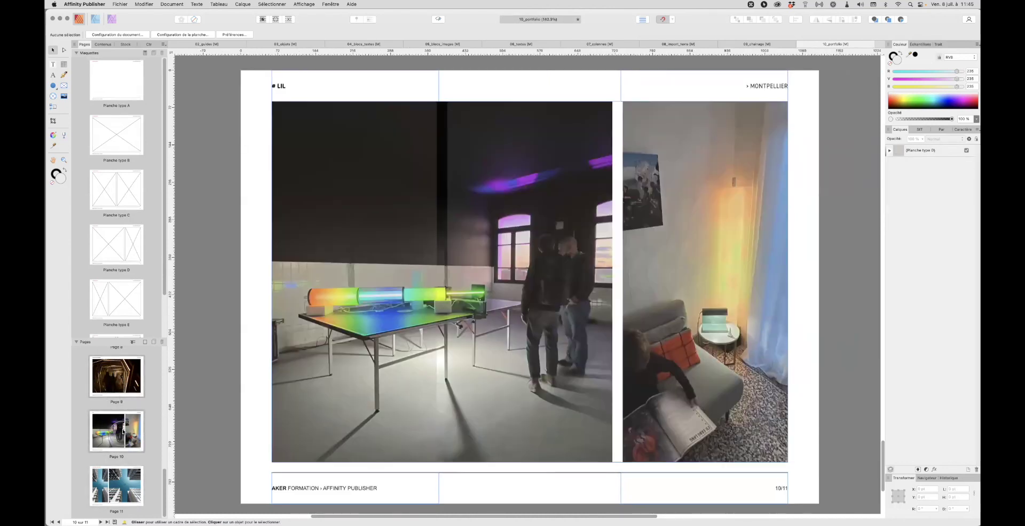
{"action": "scroll", "coordinate": [230, 192], "scroll_direction": "down", "scroll_amount": 4}
{"action": "scroll", "coordinate": [229, 191], "scroll_direction": "down", "scroll_amount": 6}
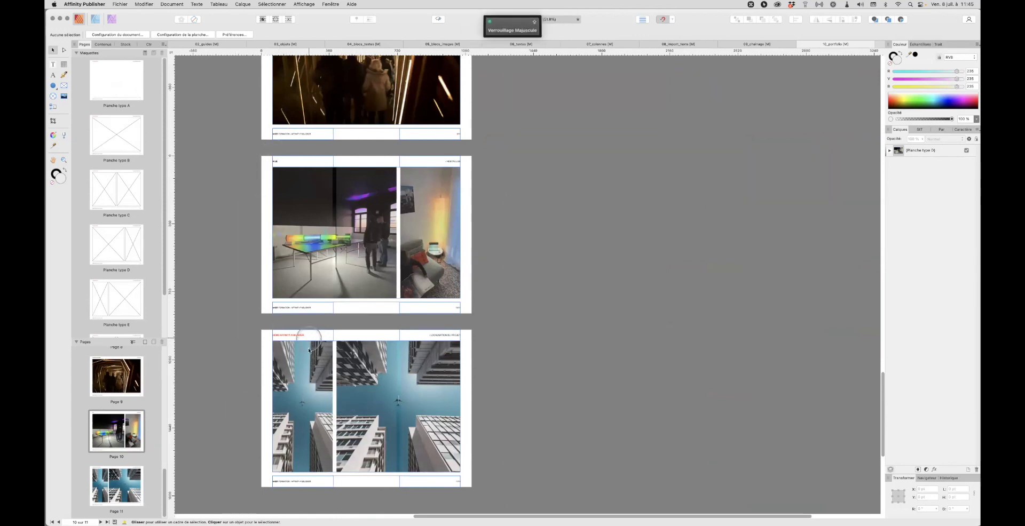
{"action": "scroll", "coordinate": [311, 238], "scroll_direction": "down", "scroll_amount": 3}
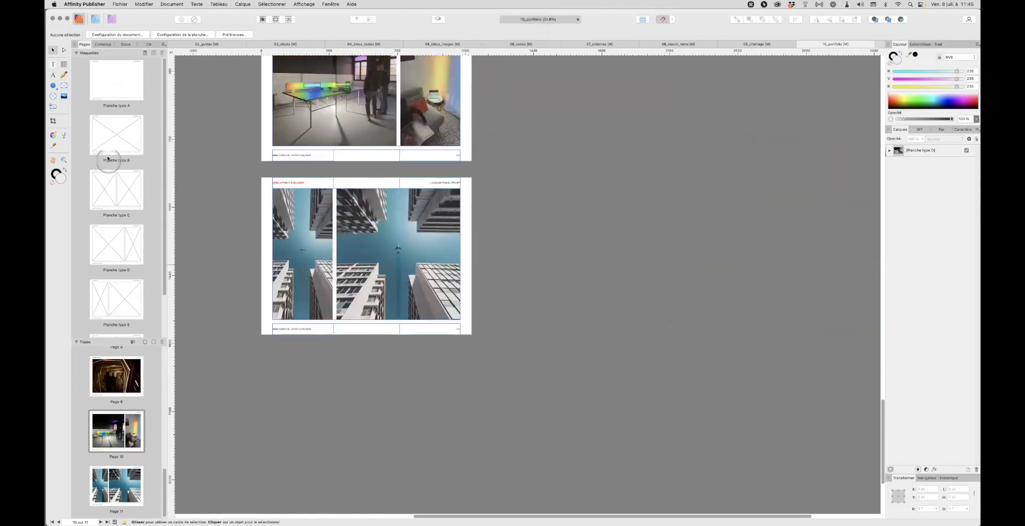
{"action": "scroll", "coordinate": [283, 238], "scroll_direction": "up", "scroll_amount": 3}
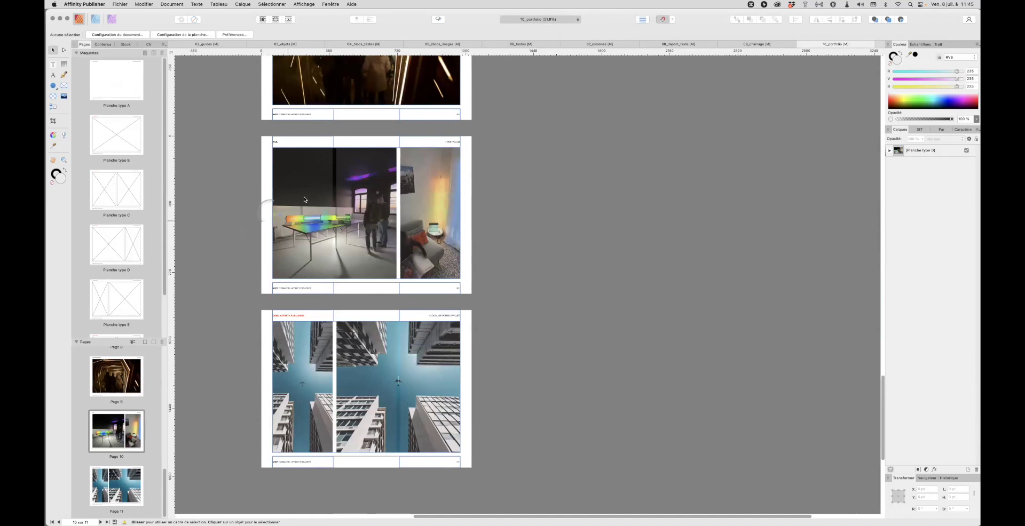
{"action": "left_click", "coordinate": [264, 257]}
- Open the master page Planche type A and compare its header with those of pages 9 and 11
{"action": "double_click", "coordinate": [123, 85]}
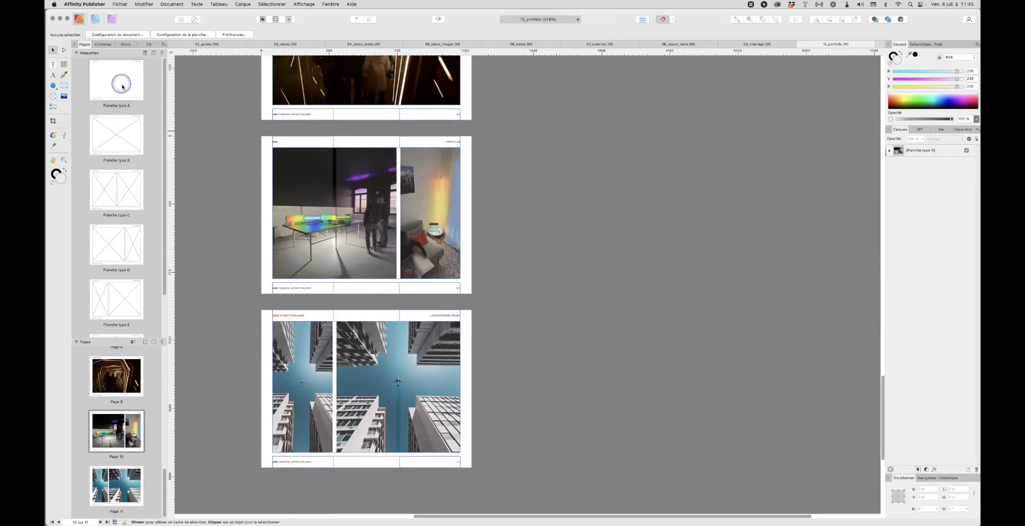
{"action": "scroll", "coordinate": [136, 160], "scroll_direction": "down", "scroll_amount": 2}
{"action": "key", "text": "Caps_Lock"}
{"action": "scroll", "coordinate": [118, 77], "scroll_direction": "up", "scroll_amount": 1}
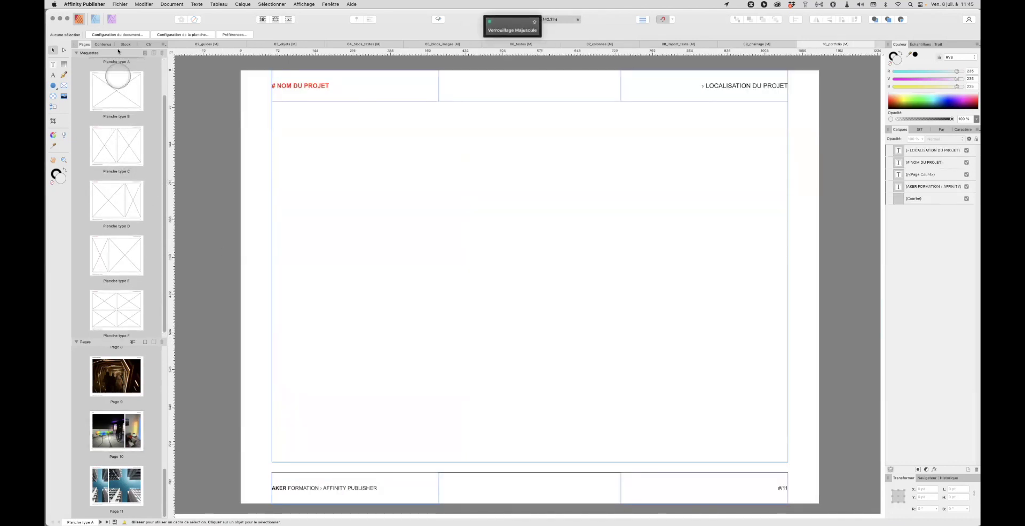
{"action": "double_click", "coordinate": [133, 357]}
{"action": "key", "text": "alt"}
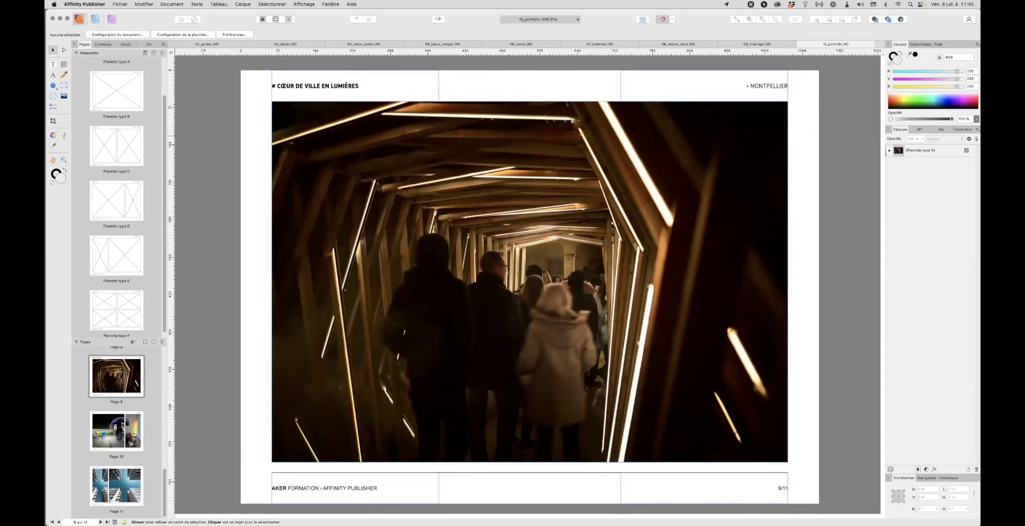
{"action": "double_click", "coordinate": [116, 486]}
{"action": "scroll", "coordinate": [287, 307], "scroll_direction": "down", "scroll_amount": 2}
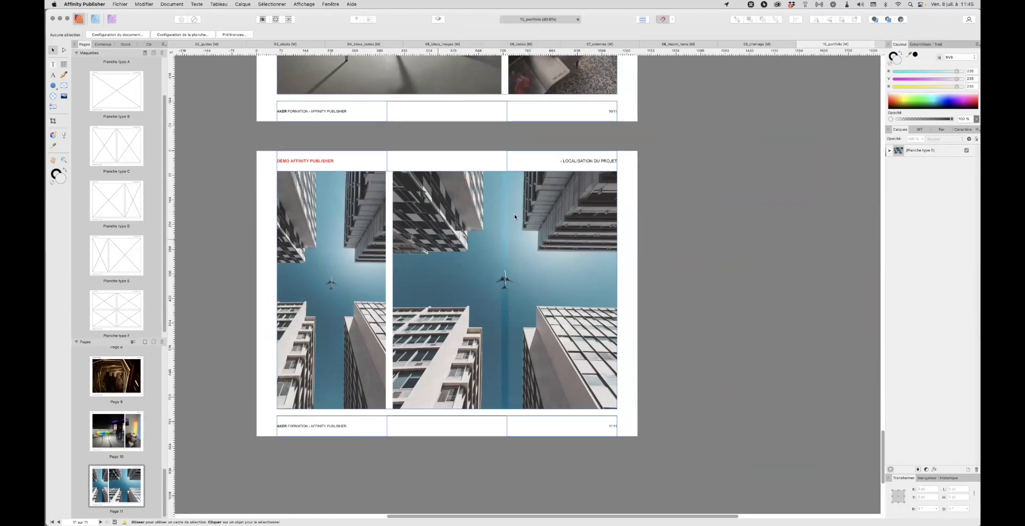
- Apply the master page Planche type C to page 10 and replace it with Planche type D
{"action": "key", "text": "Caps_Lock"}
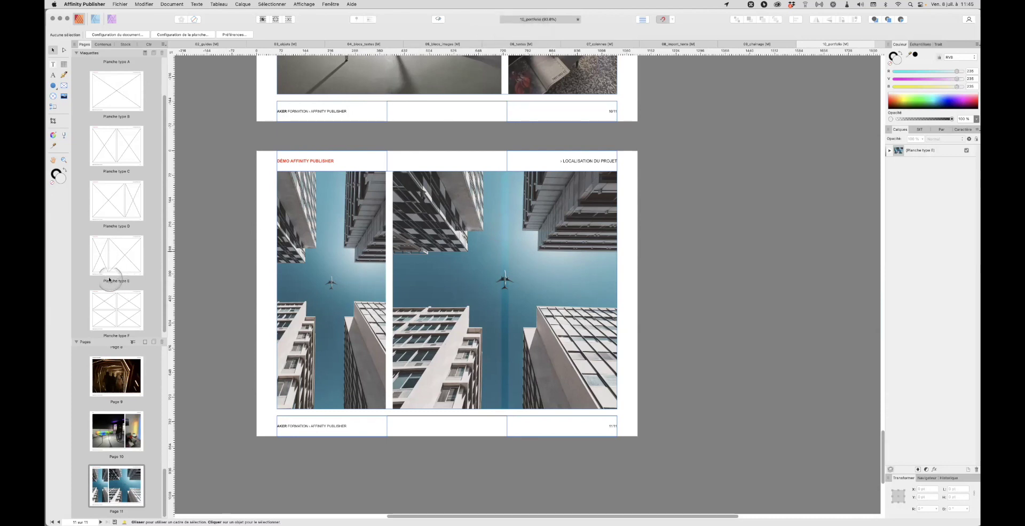
{"action": "scroll", "coordinate": [130, 283], "scroll_direction": "up", "scroll_amount": 2}
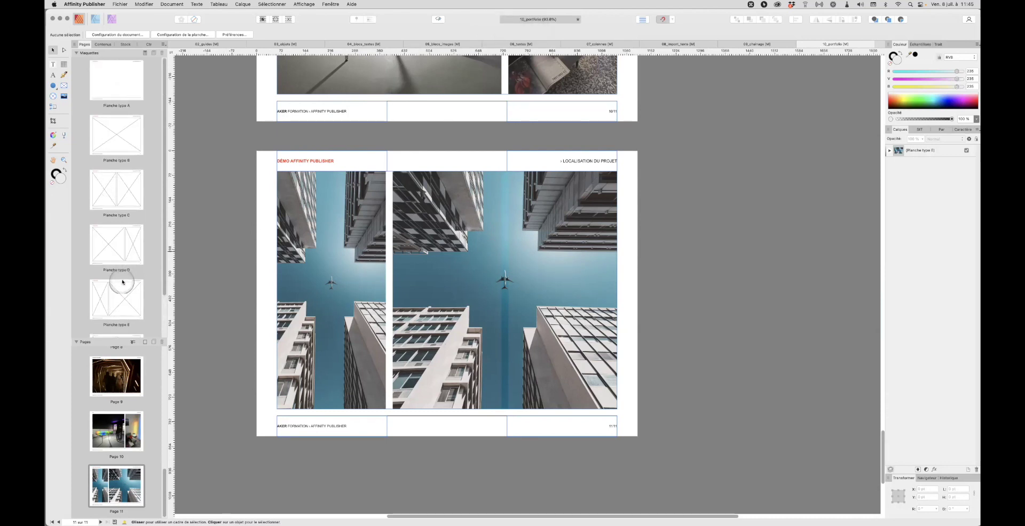
{"action": "scroll", "coordinate": [378, 319], "scroll_direction": "up", "scroll_amount": 5}
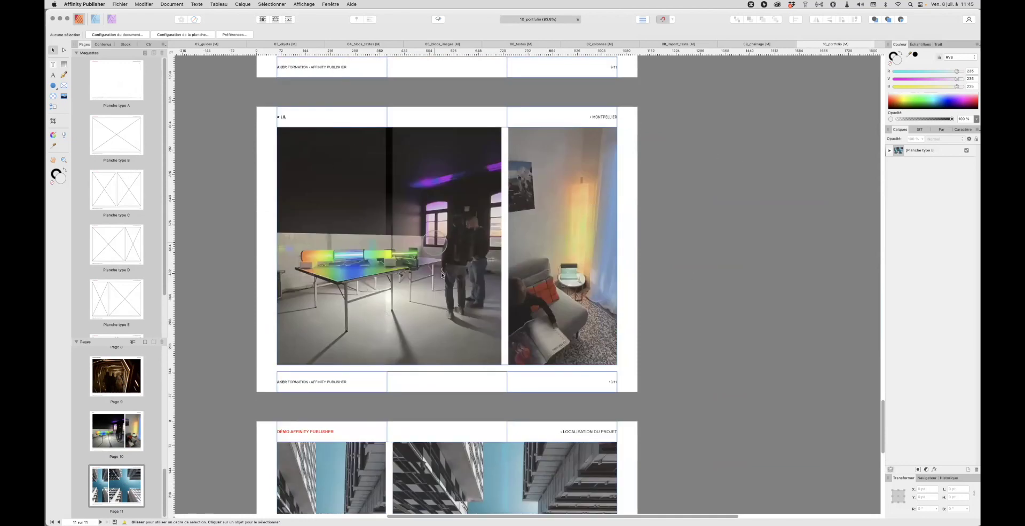
{"action": "left_click", "coordinate": [524, 222]}
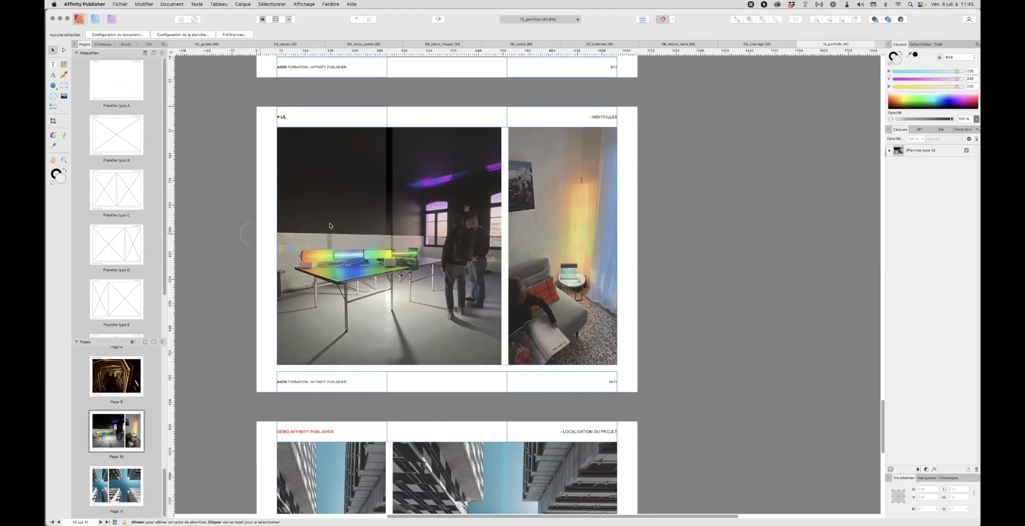
{"action": "left_click_drag", "start_coordinate": [119, 184], "coordinate": [225, 195]}
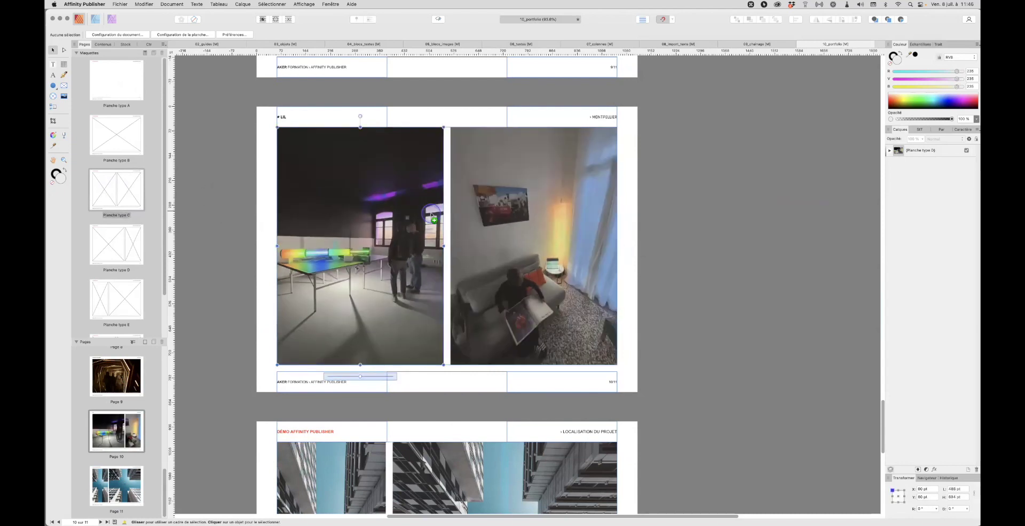
{"action": "scroll", "coordinate": [111, 253], "scroll_direction": "down", "scroll_amount": 2}
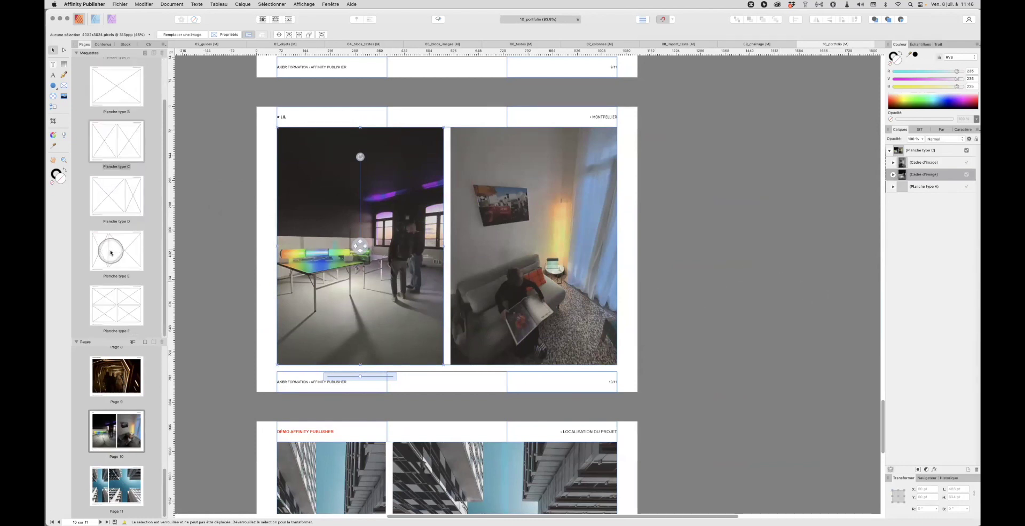
{"action": "left_click_drag", "start_coordinate": [114, 309], "coordinate": [443, 263]}
{"action": "scroll", "coordinate": [122, 220], "scroll_direction": "up", "scroll_amount": 2}
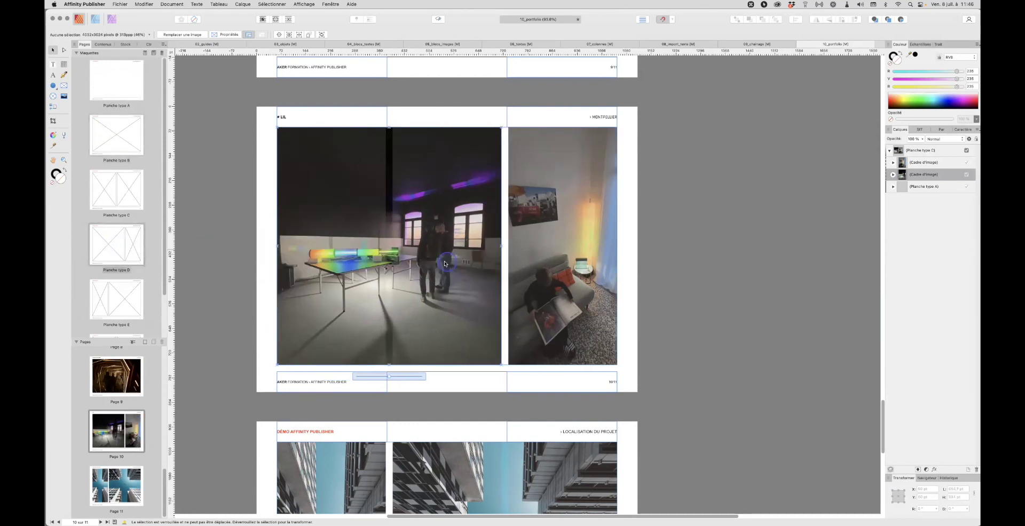
- Apply the master page Planche type D to page 11 and deselect the image frame
{"action": "scroll", "coordinate": [123, 246], "scroll_direction": "down", "scroll_amount": 2}
{"action": "scroll", "coordinate": [335, 377], "scroll_direction": "down", "scroll_amount": 5}
{"action": "scroll", "coordinate": [335, 377], "scroll_direction": "down", "scroll_amount": 5}
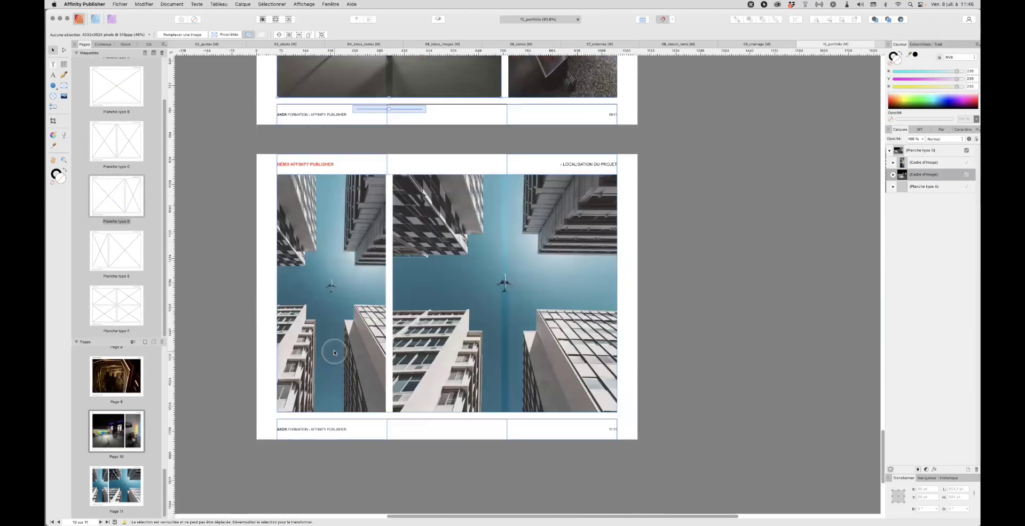
{"action": "scroll", "coordinate": [123, 218], "scroll_direction": "up", "scroll_amount": 1}
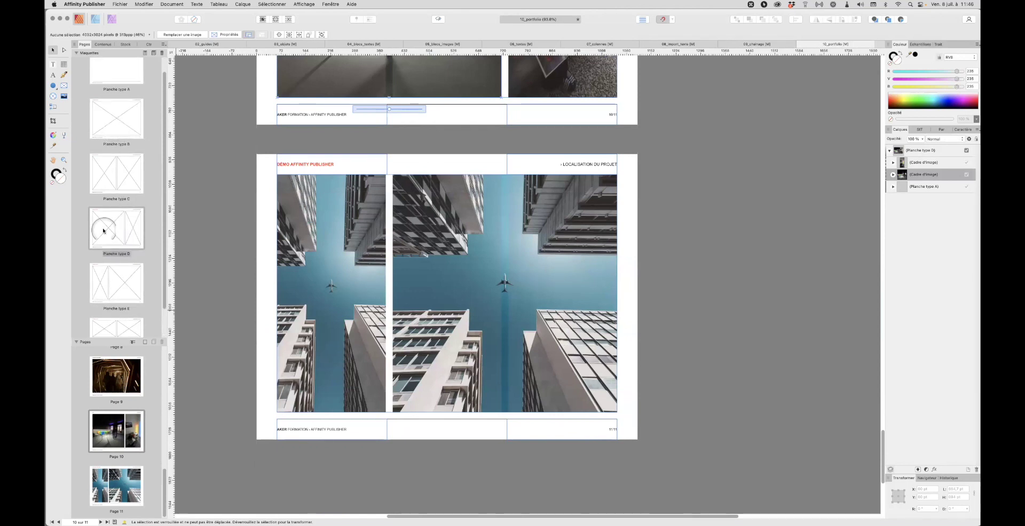
{"action": "left_click_drag", "start_coordinate": [119, 252], "coordinate": [380, 303]}
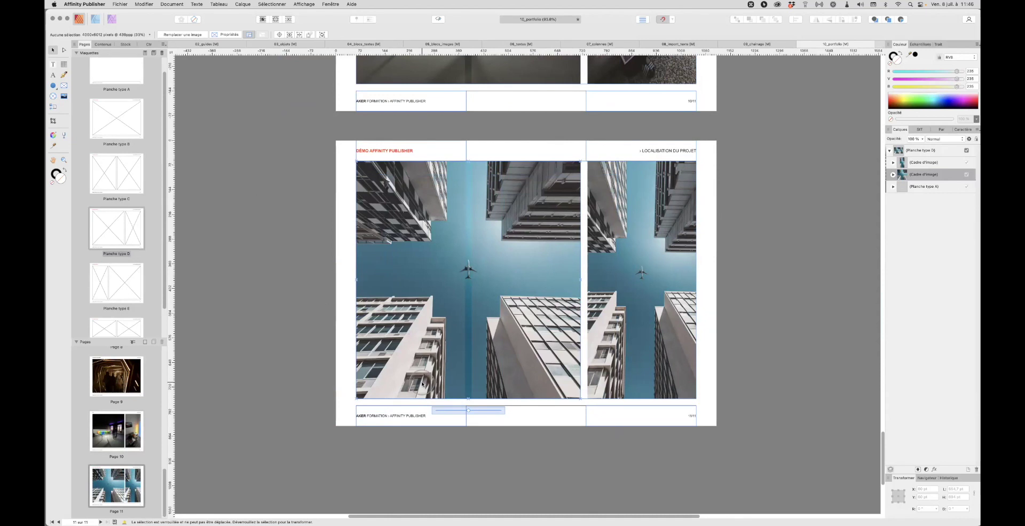
{"action": "scroll", "coordinate": [666, 352], "scroll_direction": "down", "scroll_amount": 3}
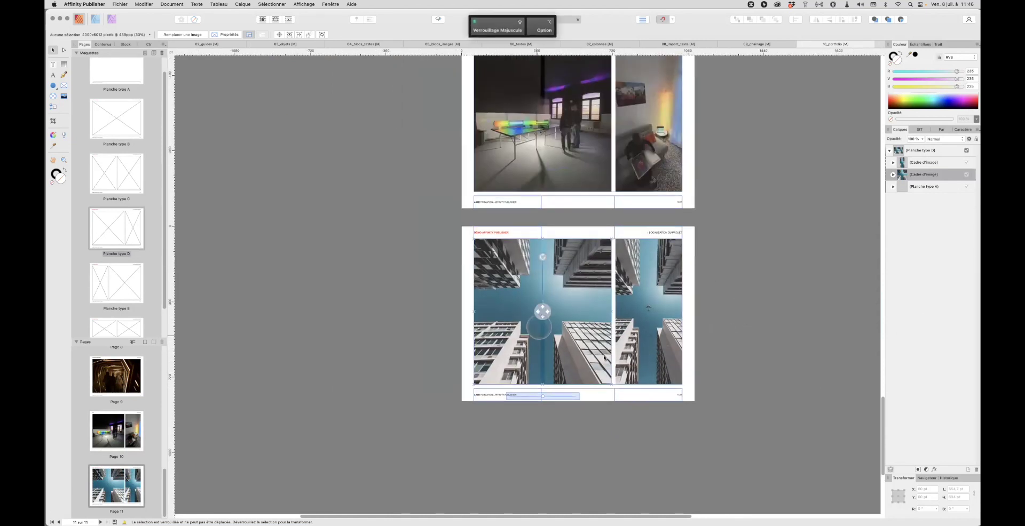
{"action": "left_click", "coordinate": [742, 299]}
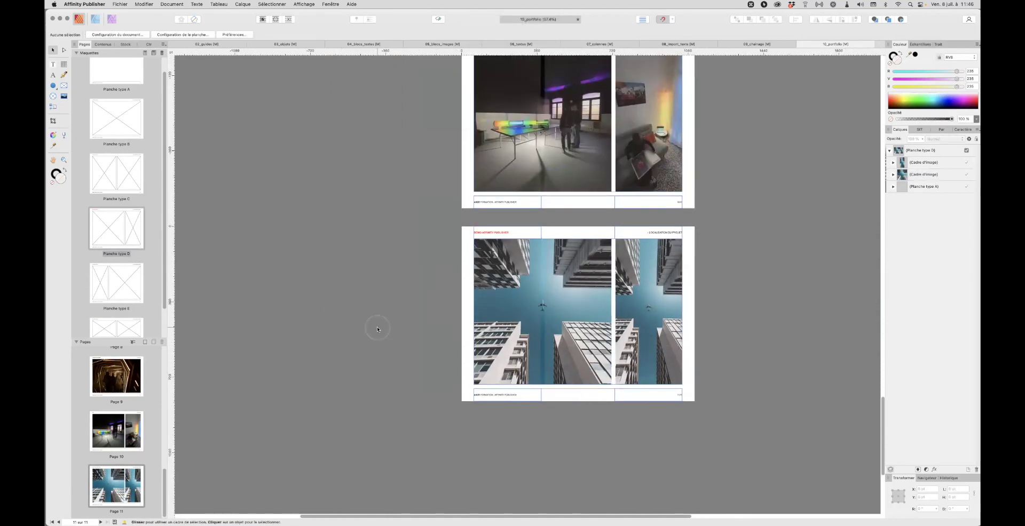
- Open page 8 and apply the master page Planche type F to it
{"action": "scroll", "coordinate": [104, 453], "scroll_direction": "up", "scroll_amount": 10}
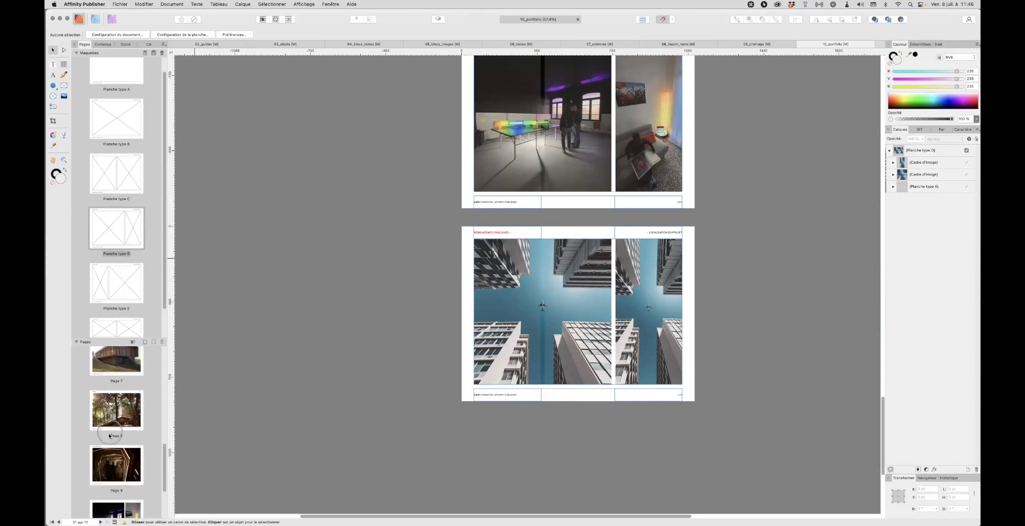
{"action": "scroll", "coordinate": [106, 419], "scroll_direction": "down", "scroll_amount": 10}
{"action": "scroll", "coordinate": [114, 420], "scroll_direction": "up", "scroll_amount": 2}
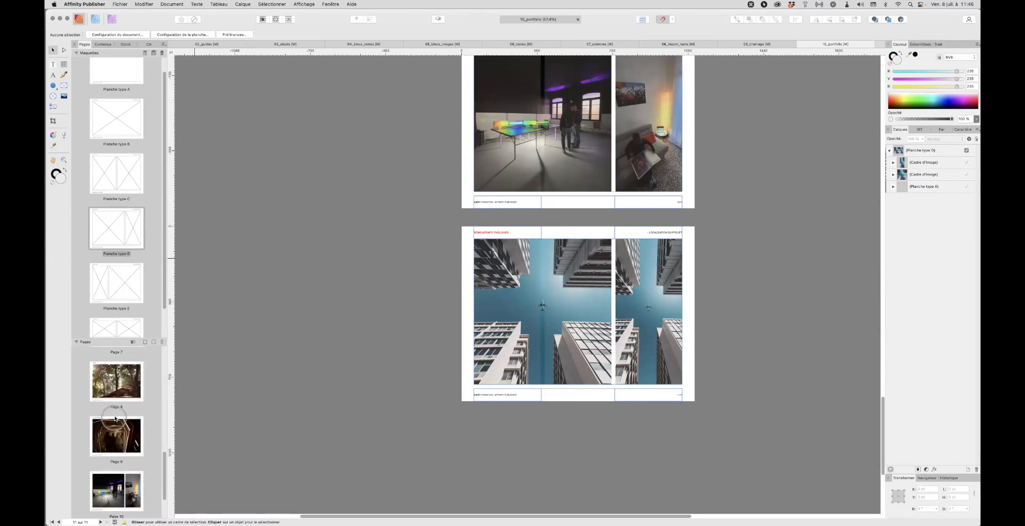
{"action": "double_click", "coordinate": [118, 381]}
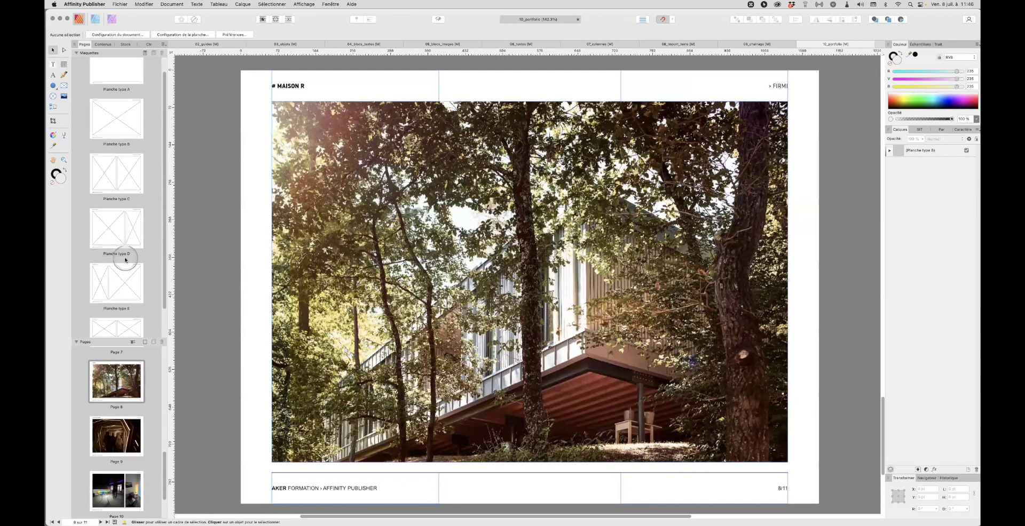
{"action": "scroll", "coordinate": [121, 322], "scroll_direction": "down", "scroll_amount": 2}
{"action": "left_click_drag", "start_coordinate": [117, 308], "coordinate": [343, 291]}
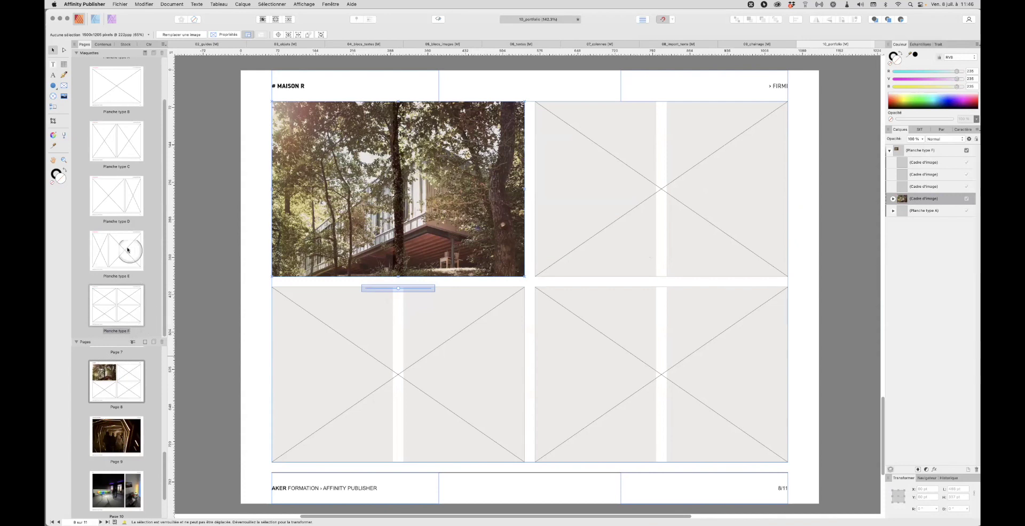
- Try other master pages on page 8, finishing with Planche type C applied
{"action": "left_click_drag", "start_coordinate": [120, 263], "coordinate": [283, 274]}
{"action": "left_click_drag", "start_coordinate": [130, 275], "coordinate": [491, 293]}
{"action": "left_click_drag", "start_coordinate": [107, 304], "coordinate": [469, 316]}
{"action": "scroll", "coordinate": [119, 182], "scroll_direction": "up", "scroll_amount": 3}
{"action": "left_click_drag", "start_coordinate": [133, 181], "coordinate": [521, 270]}
- Place the JPG image from the 01_Imports folder in the empty image frame beside the house photo on page 8
{"action": "left_click", "coordinate": [544, 277]}
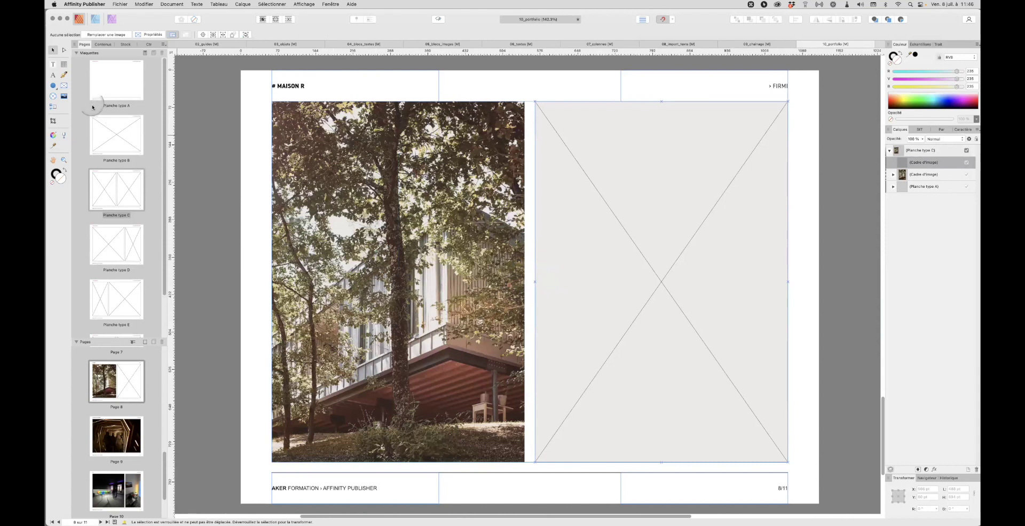
{"action": "left_click", "coordinate": [69, 96]}
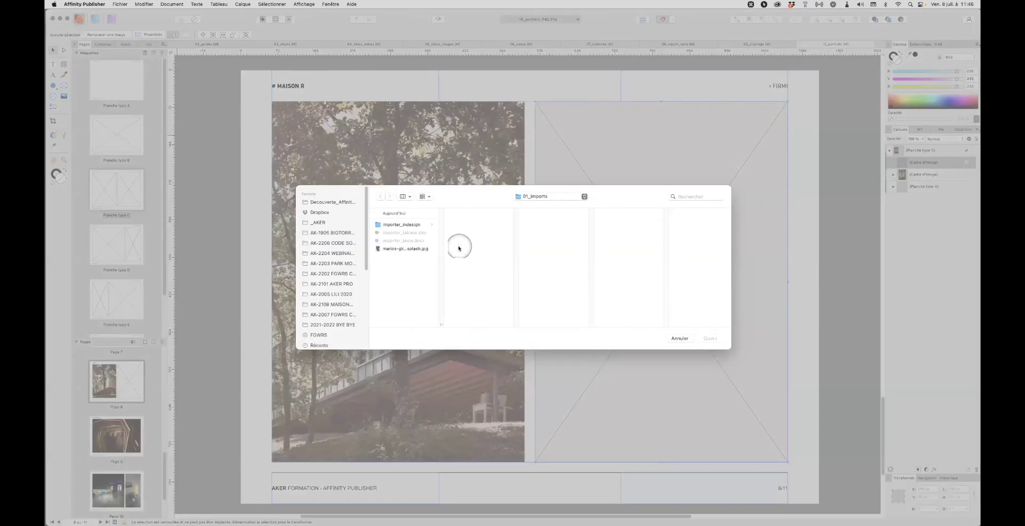
{"action": "left_click", "coordinate": [436, 251]}
{"action": "key", "text": "Return"}
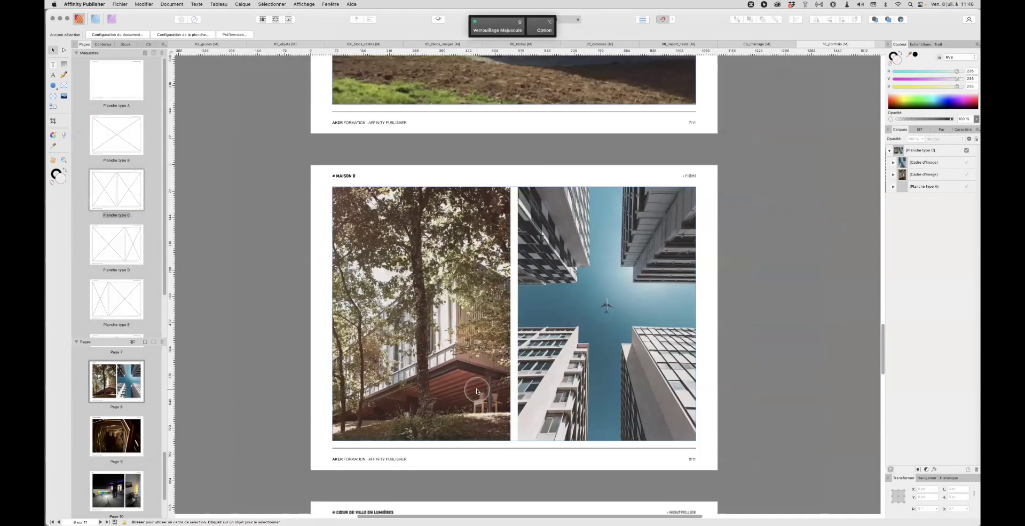
- Swap page 8's master to Planche type D, replace it with Planche type E, and deselect the frame
{"action": "key", "text": "super+minus"}
{"action": "left_click", "coordinate": [109, 250]}
{"action": "left_click_drag", "start_coordinate": [110, 250], "coordinate": [408, 288]}
{"action": "left_click", "coordinate": [406, 291]}
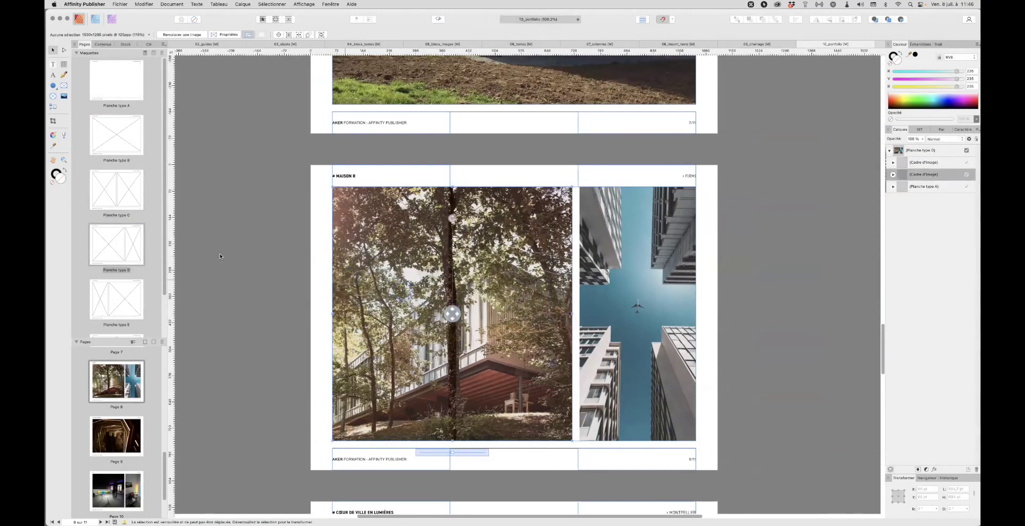
{"action": "left_click_drag", "start_coordinate": [113, 299], "coordinate": [363, 297]}
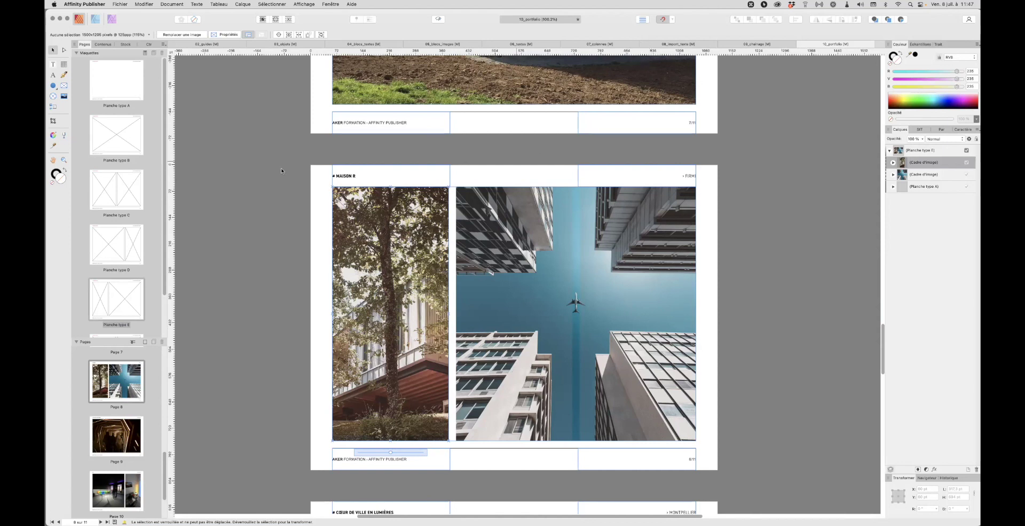
{"action": "left_click", "coordinate": [242, 155]}
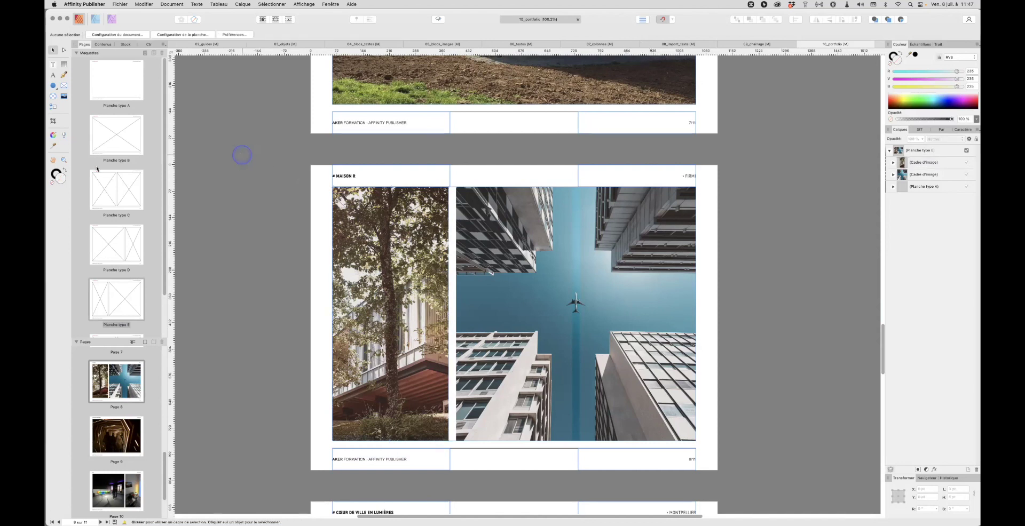
- Open the master page Planche type B for viewing
{"action": "double_click", "coordinate": [110, 142]}
{"action": "key", "text": "super+minus"}
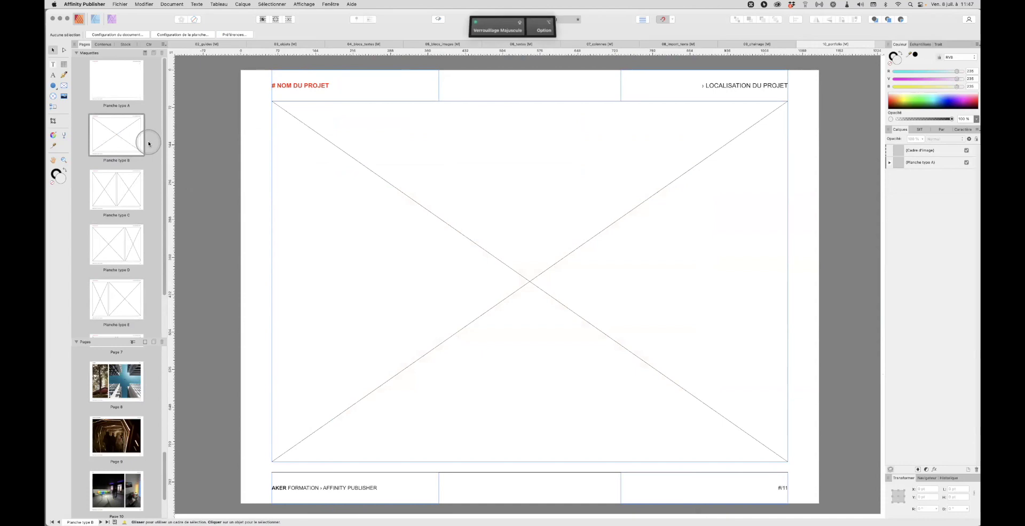